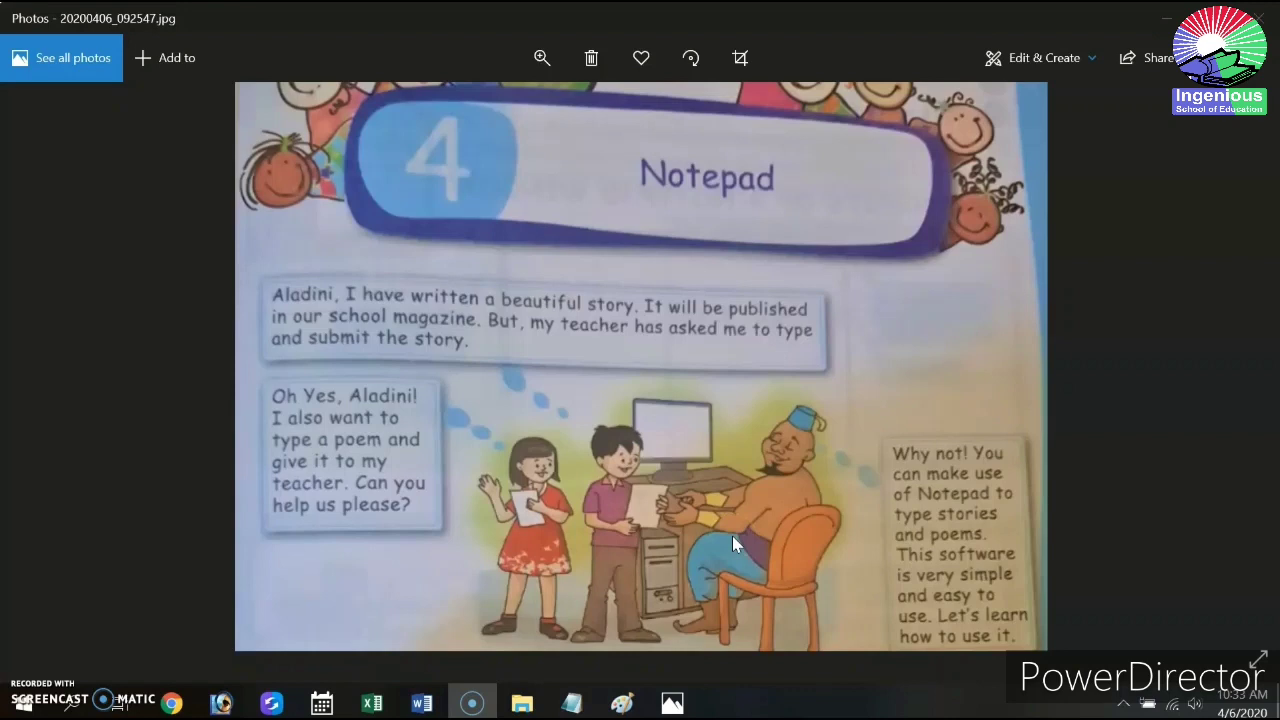
Step: Bring up the Manual Notepad.png picture of the paper notepad and pen in Photos
mouse_move(672, 703)
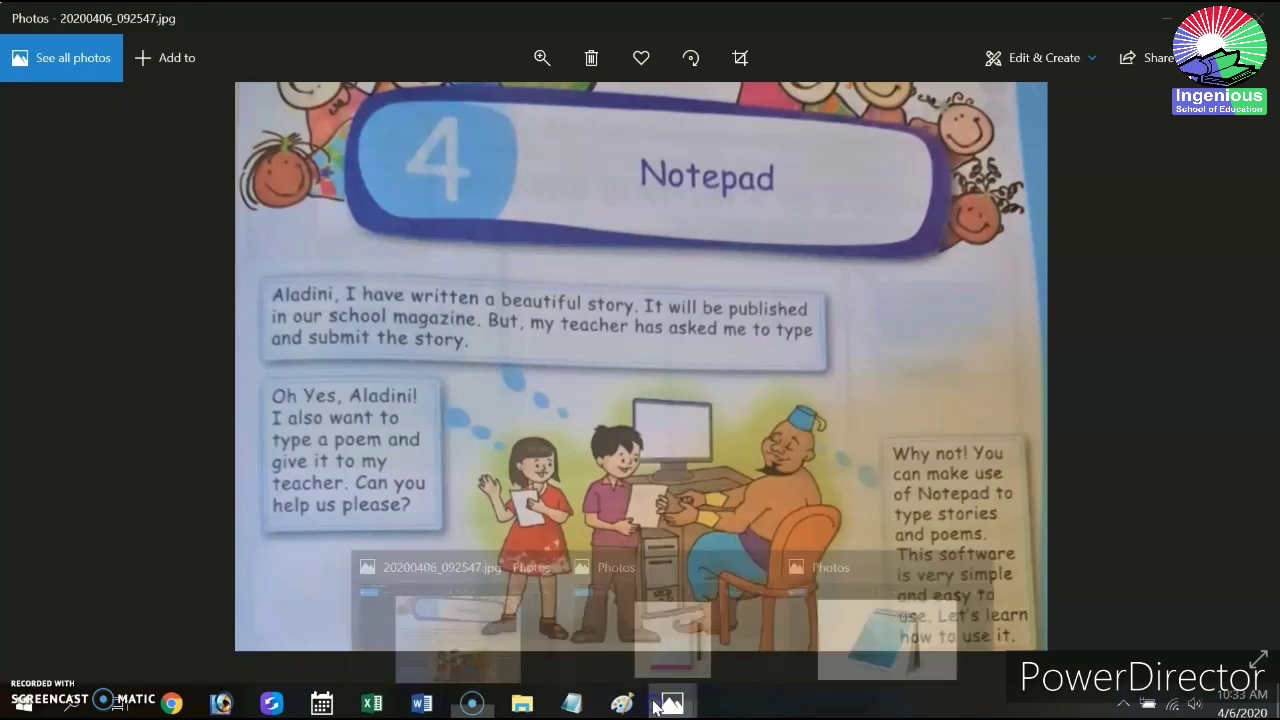
click(725, 633)
click(667, 378)
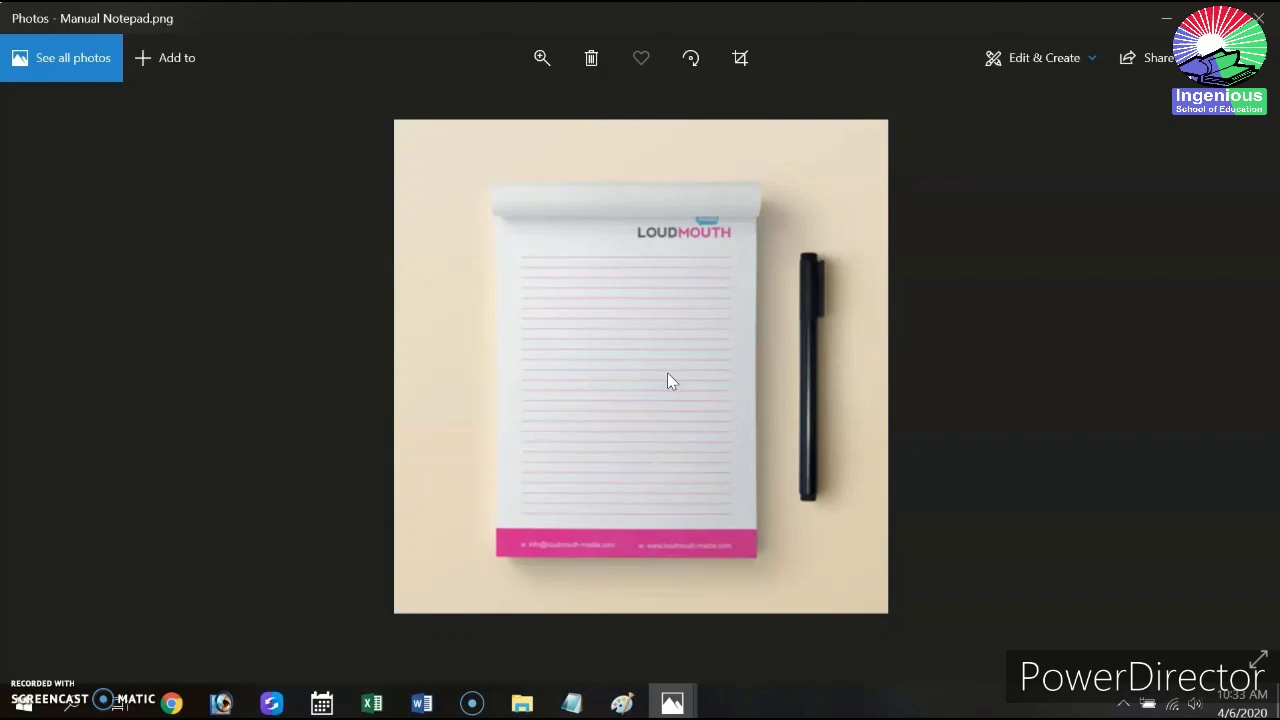
click(380, 494)
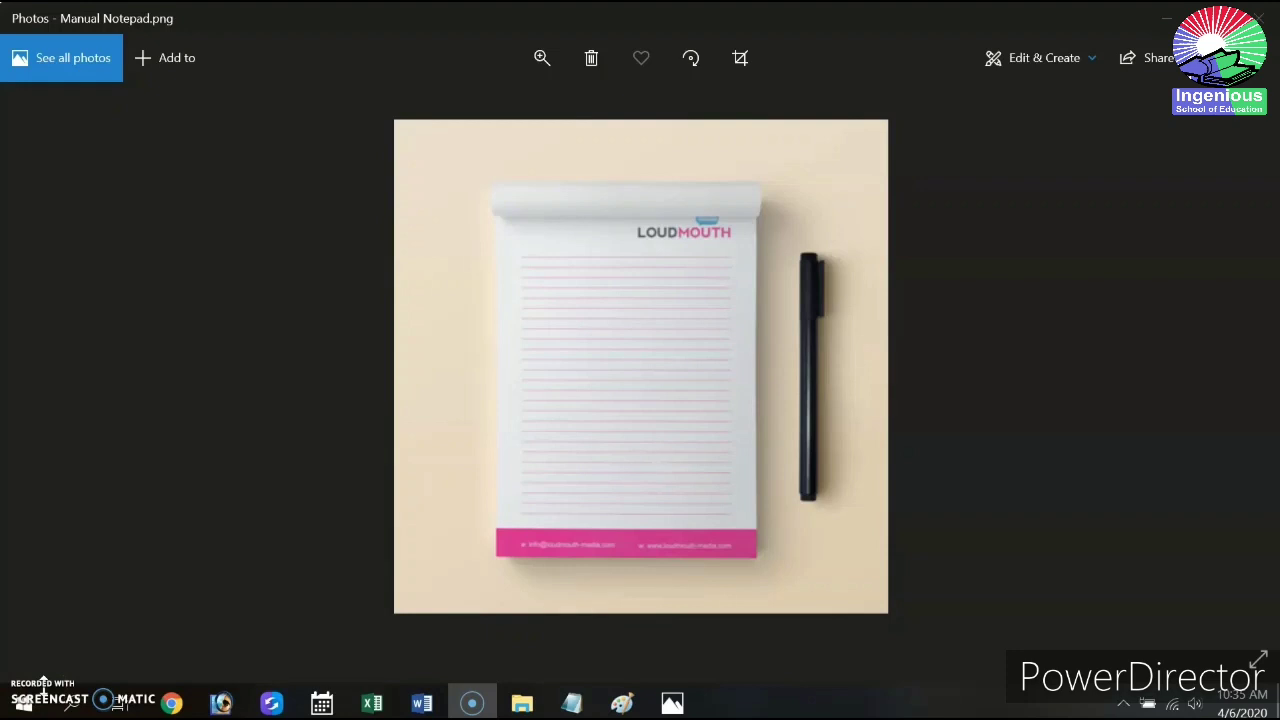
click(25, 698)
click(27, 691)
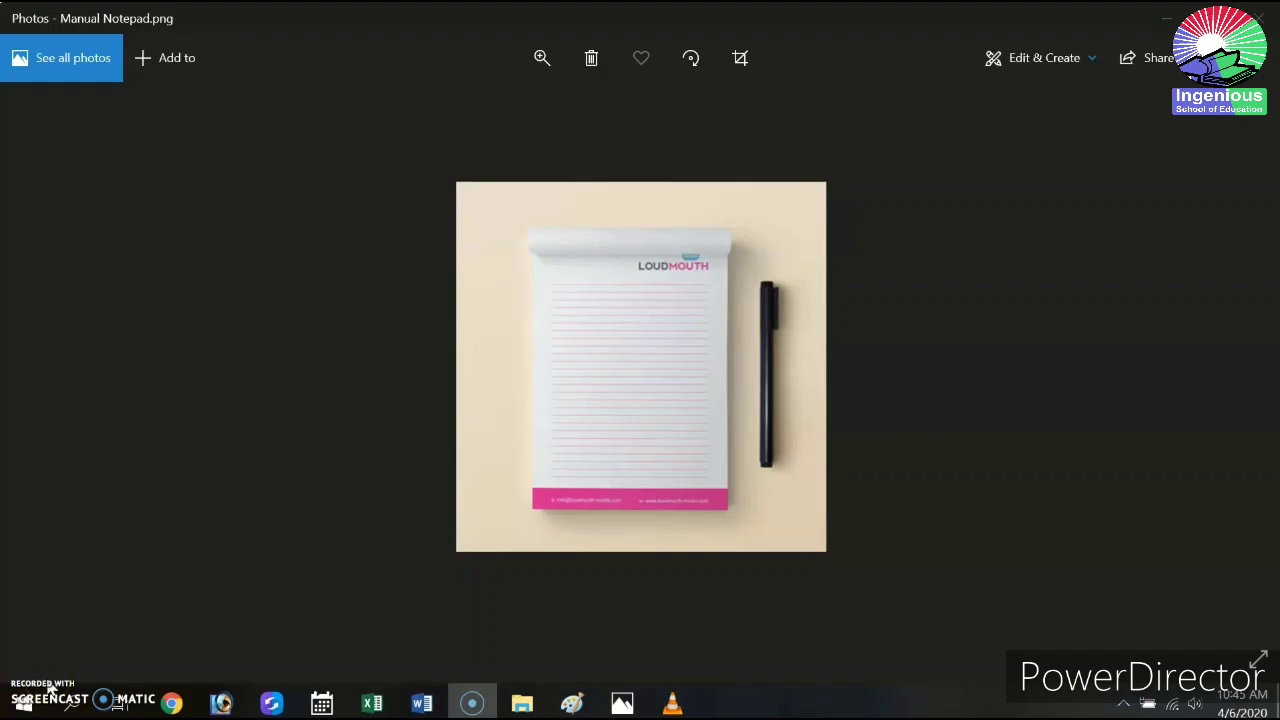
click(32, 690)
Step: Switch to Paint and underline the "Starting Notepad" heading with a blue pencil stroke
click(572, 703)
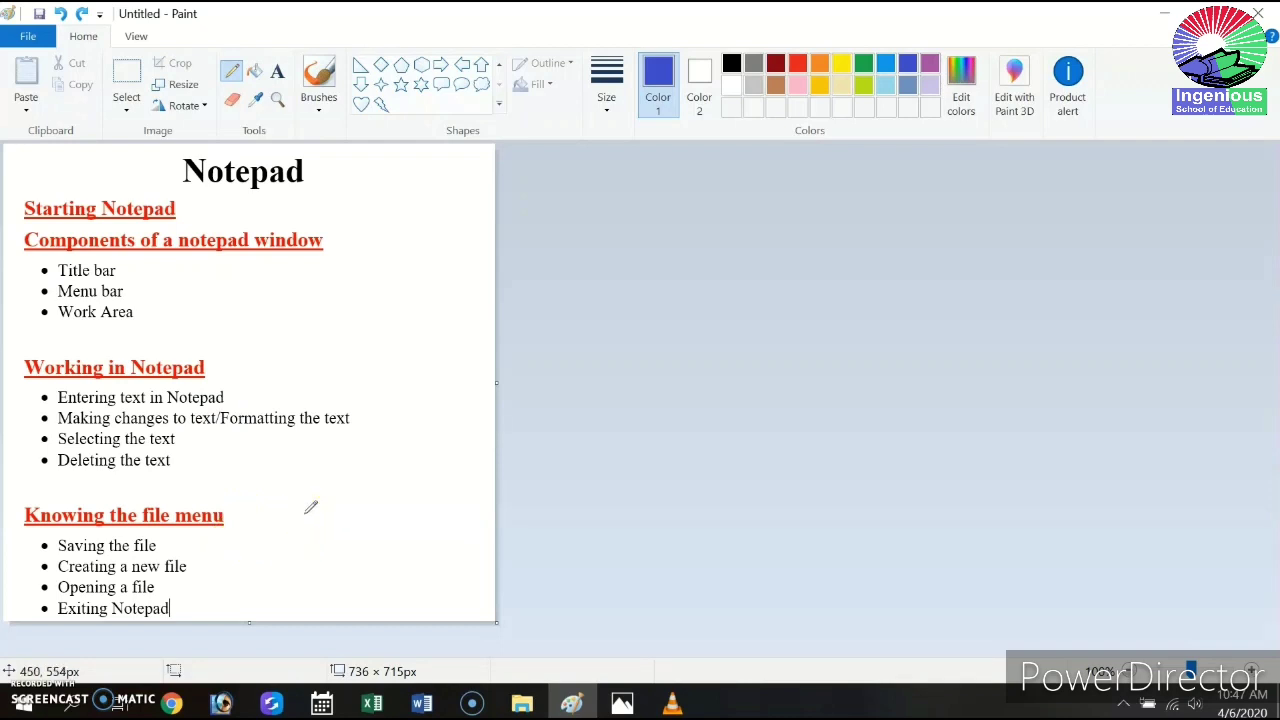
click(14, 676)
drag(21, 223, 186, 216)
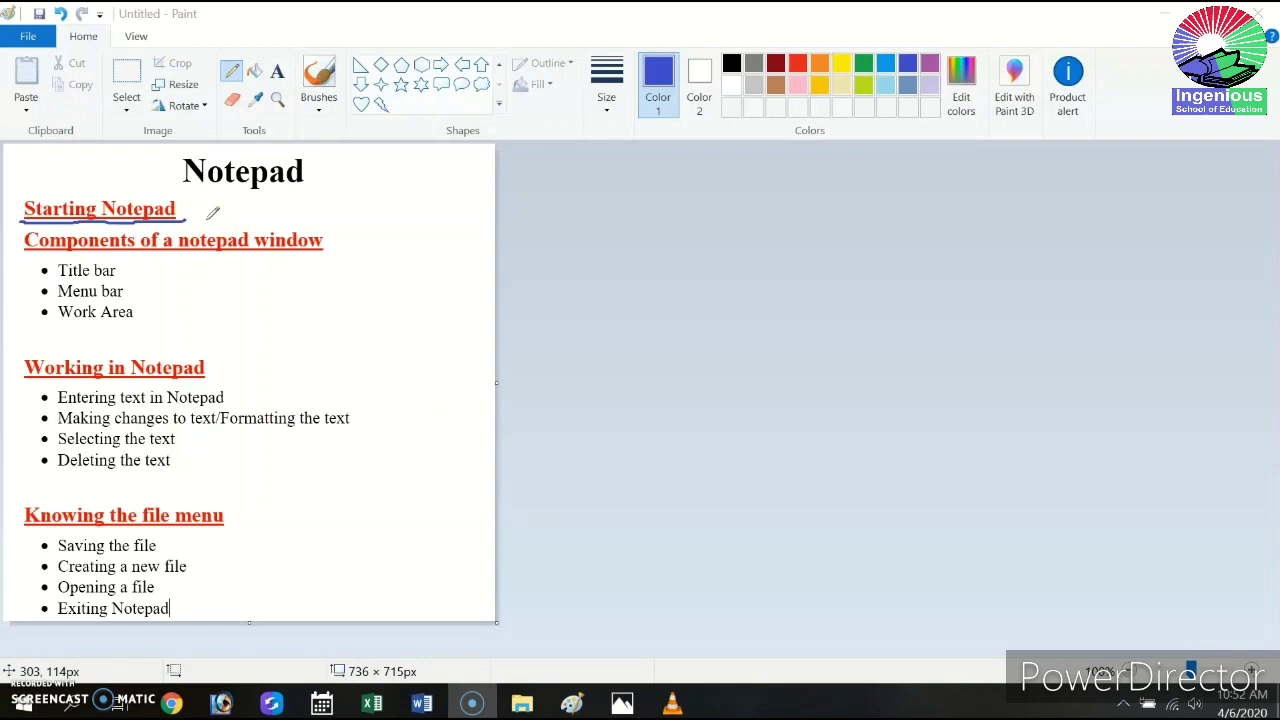
Step: Search Windows for "notepad", launch the Notepad desktop app and bring its blank window to the front
click(74, 705)
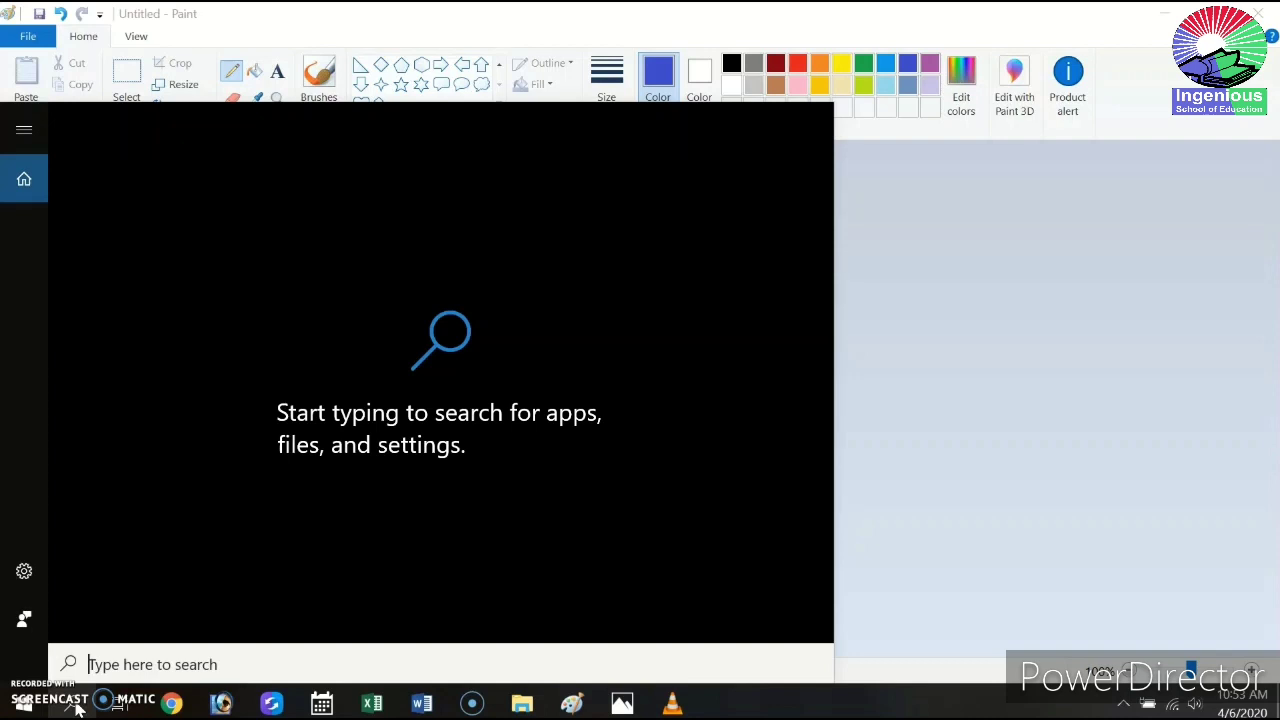
text(note)
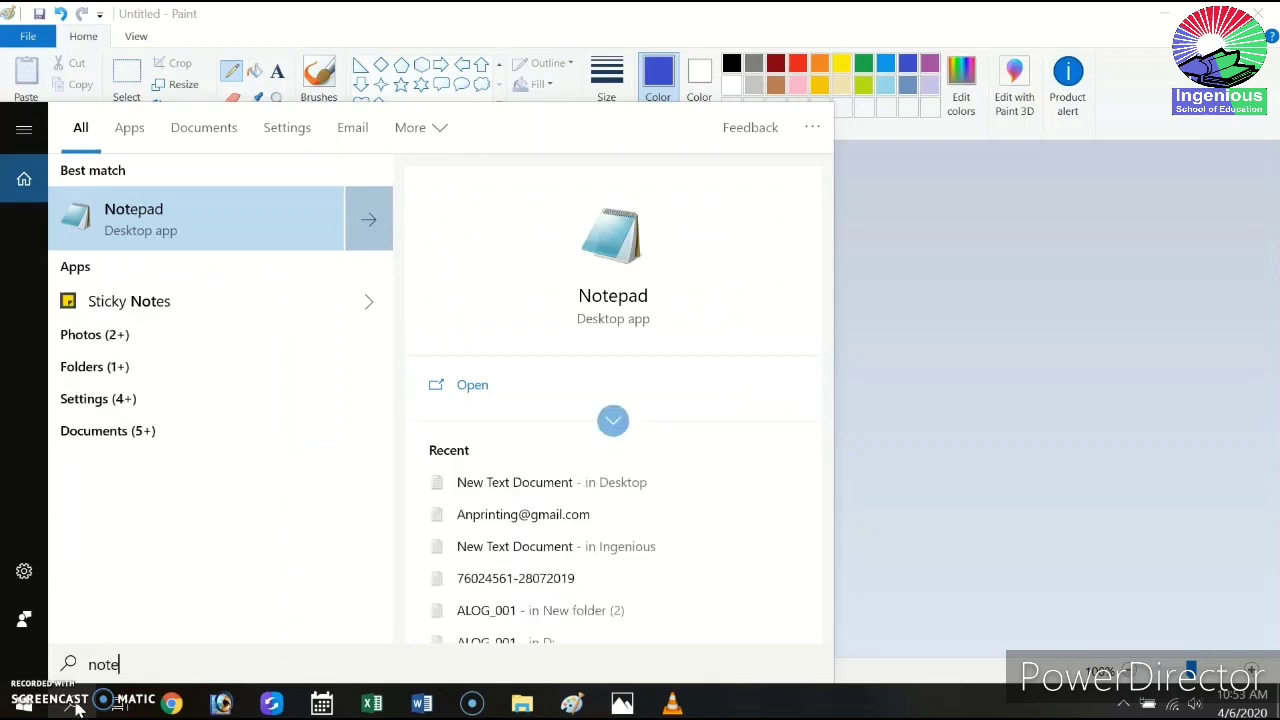
text(pad)
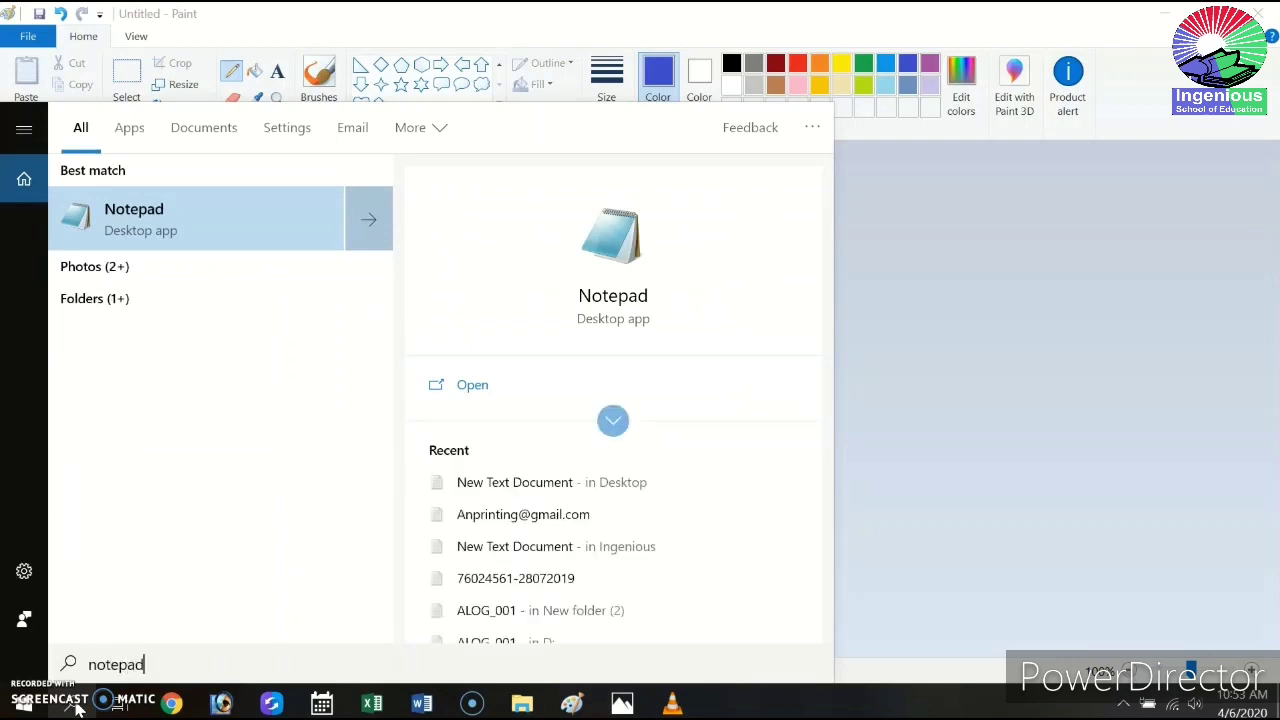
click(62, 665)
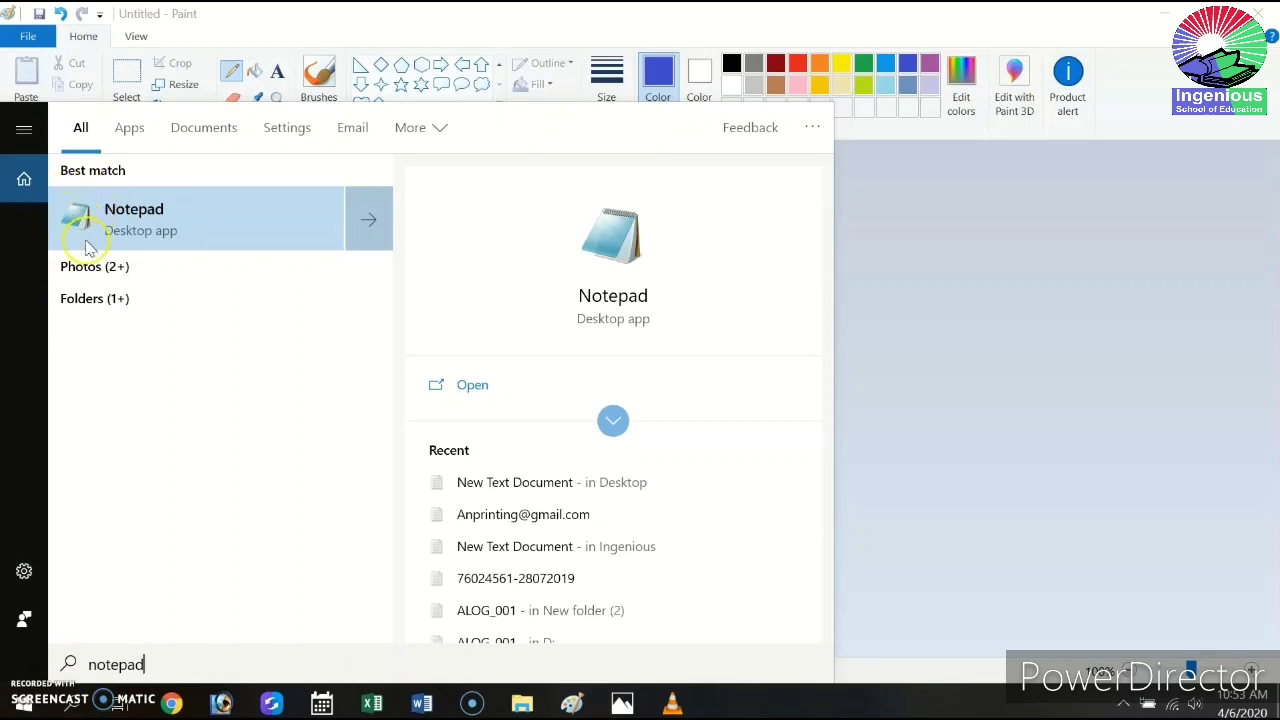
click(130, 212)
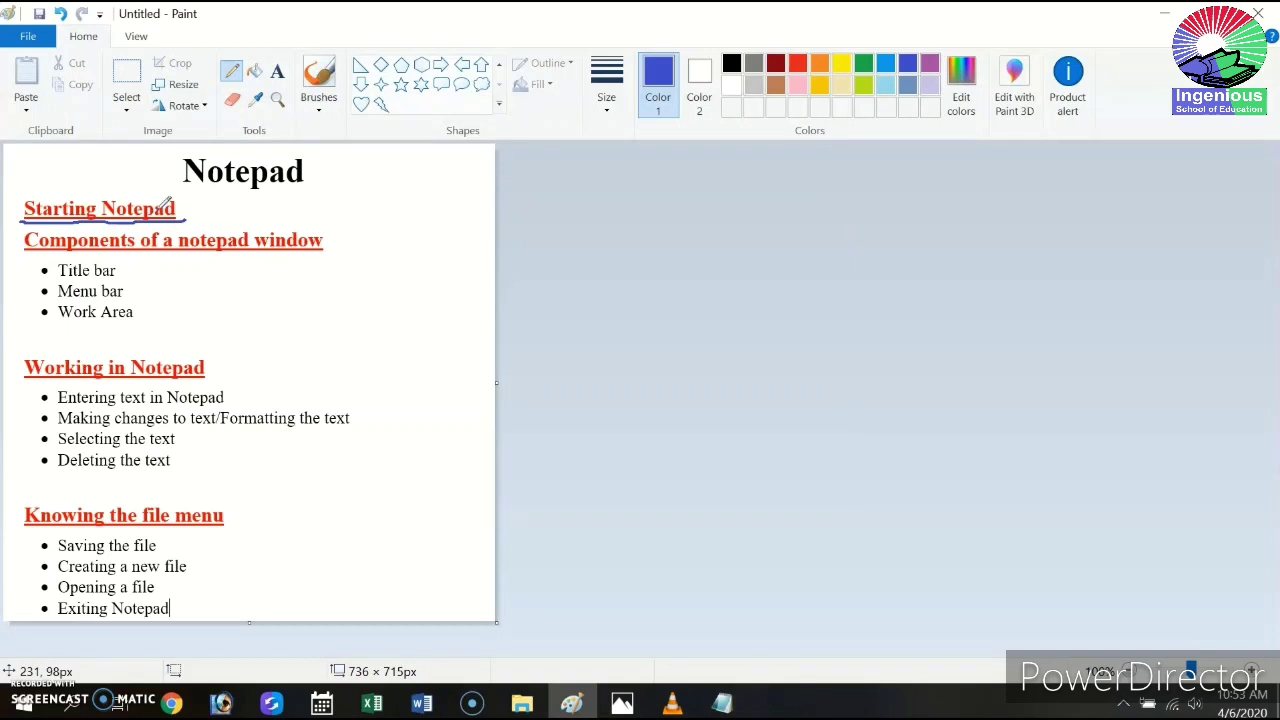
click(722, 703)
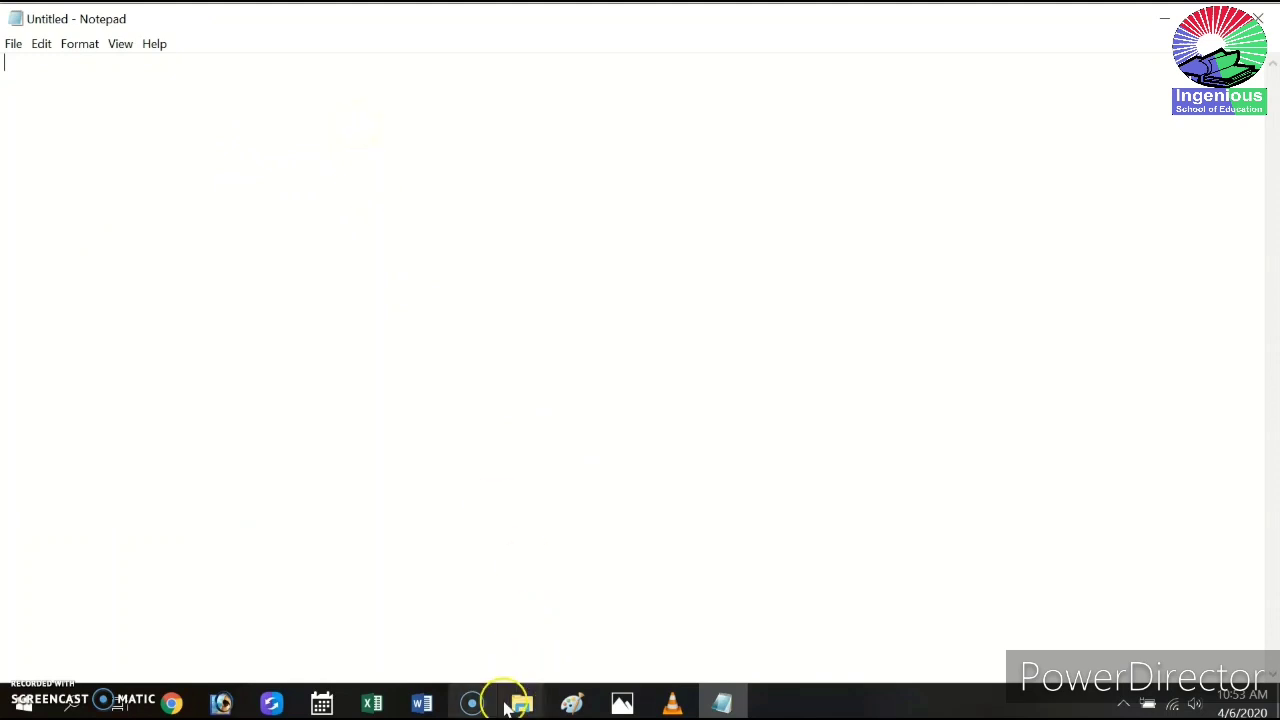
click(472, 706)
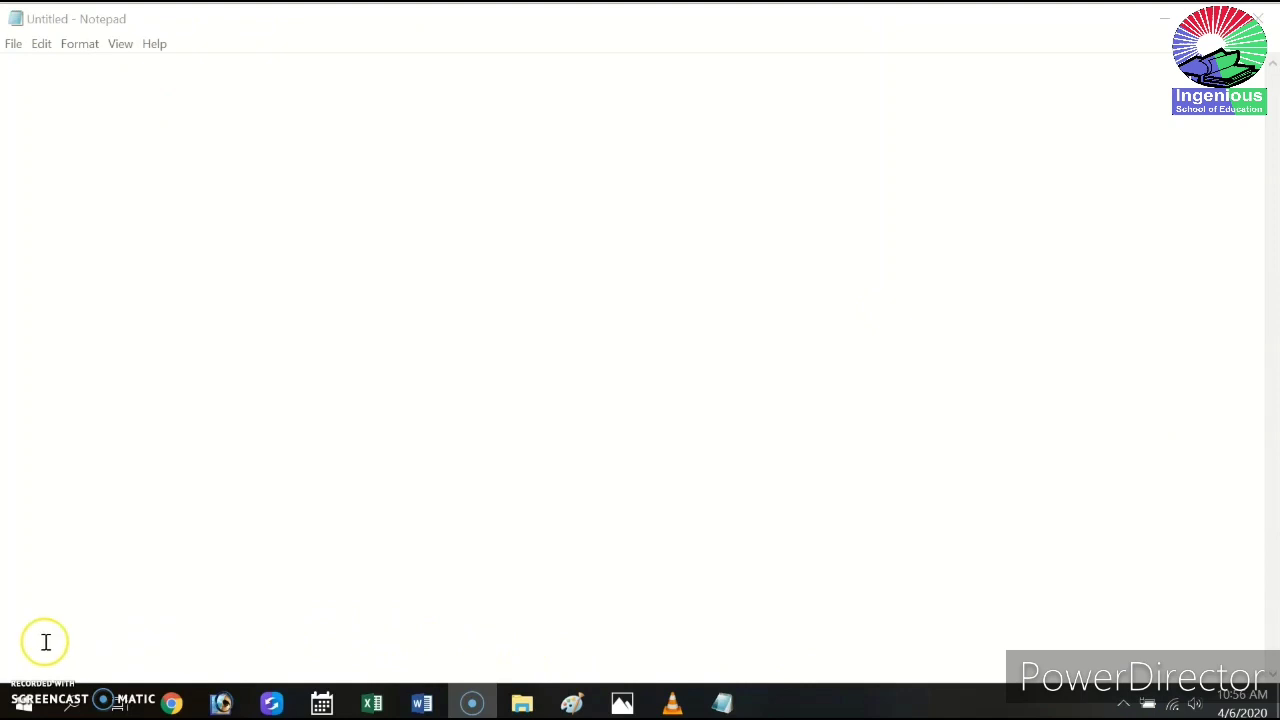
Step: Switch to Paint, draw a tick beside "Starting Notepad" and underline the "Components of a notepad window" heading
click(572, 703)
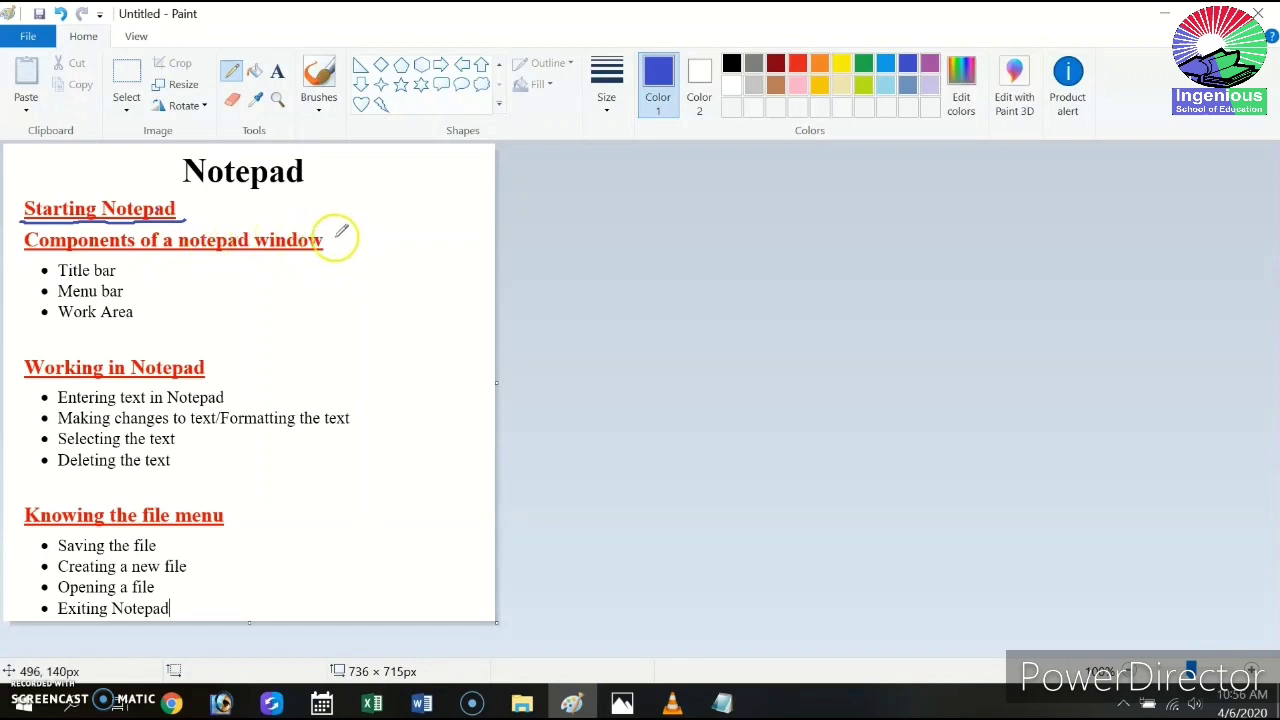
drag(188, 221, 288, 194)
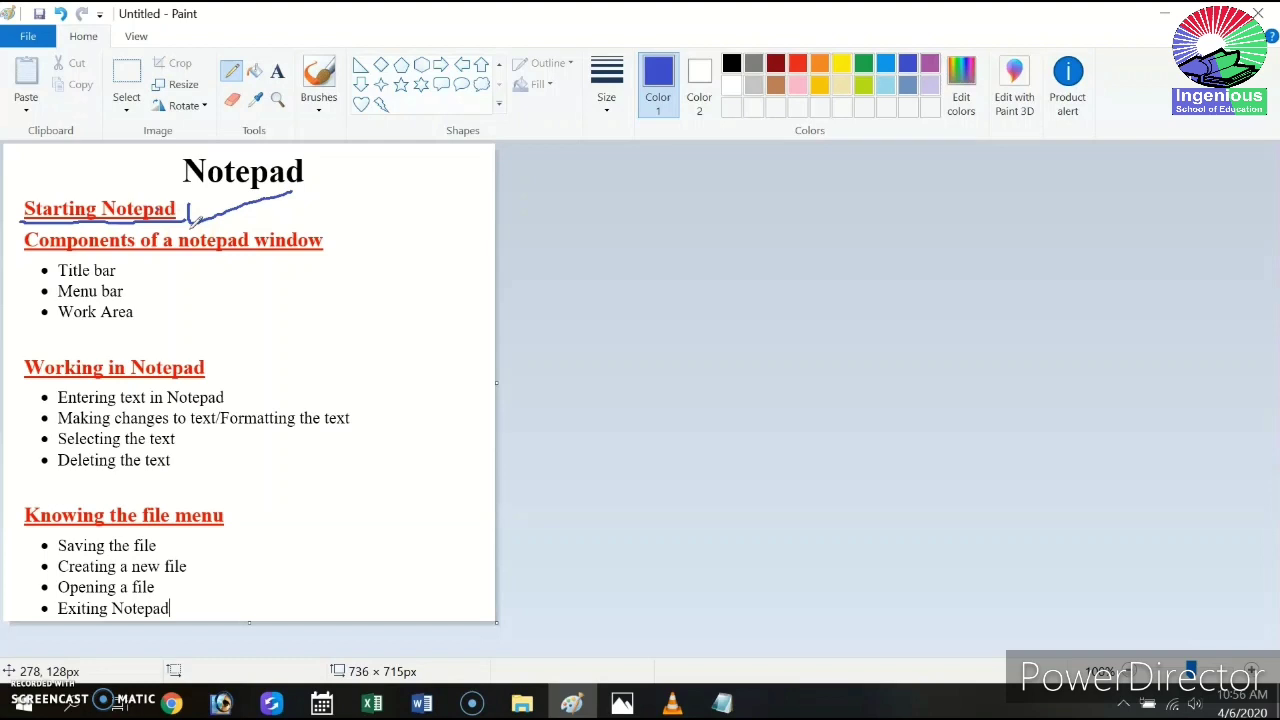
drag(20, 255, 322, 254)
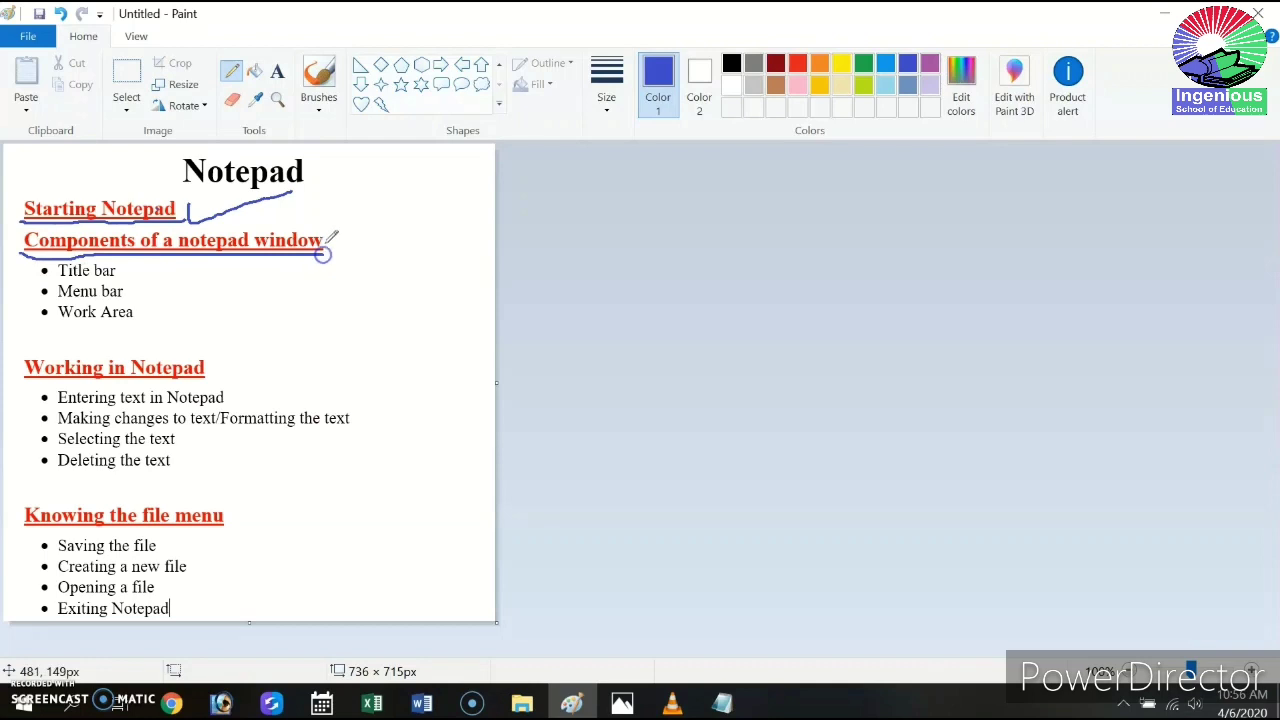
Step: View the Notepad window's title bar, then return to Paint and draw a tick beside "Title bar"
click(727, 703)
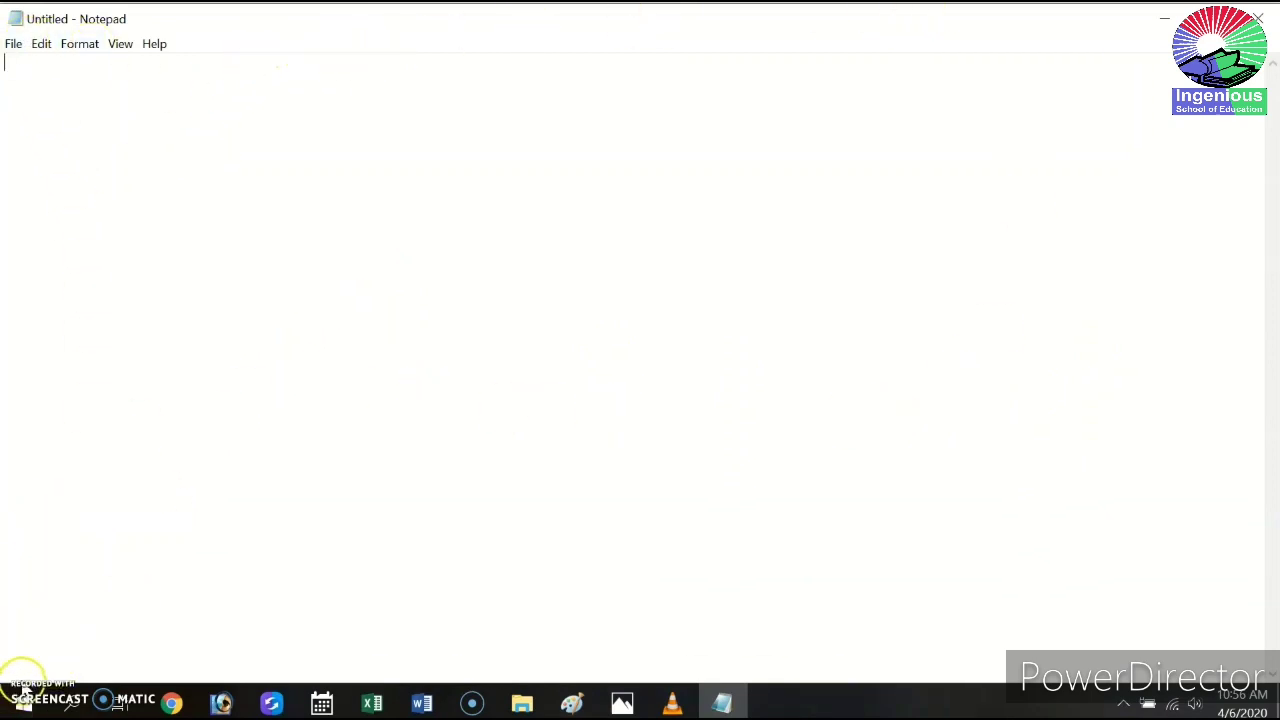
click(572, 703)
mouse_move(123, 270)
mouse_down()
mouse_move(141, 280)
mouse_move(172, 268)
mouse_up()
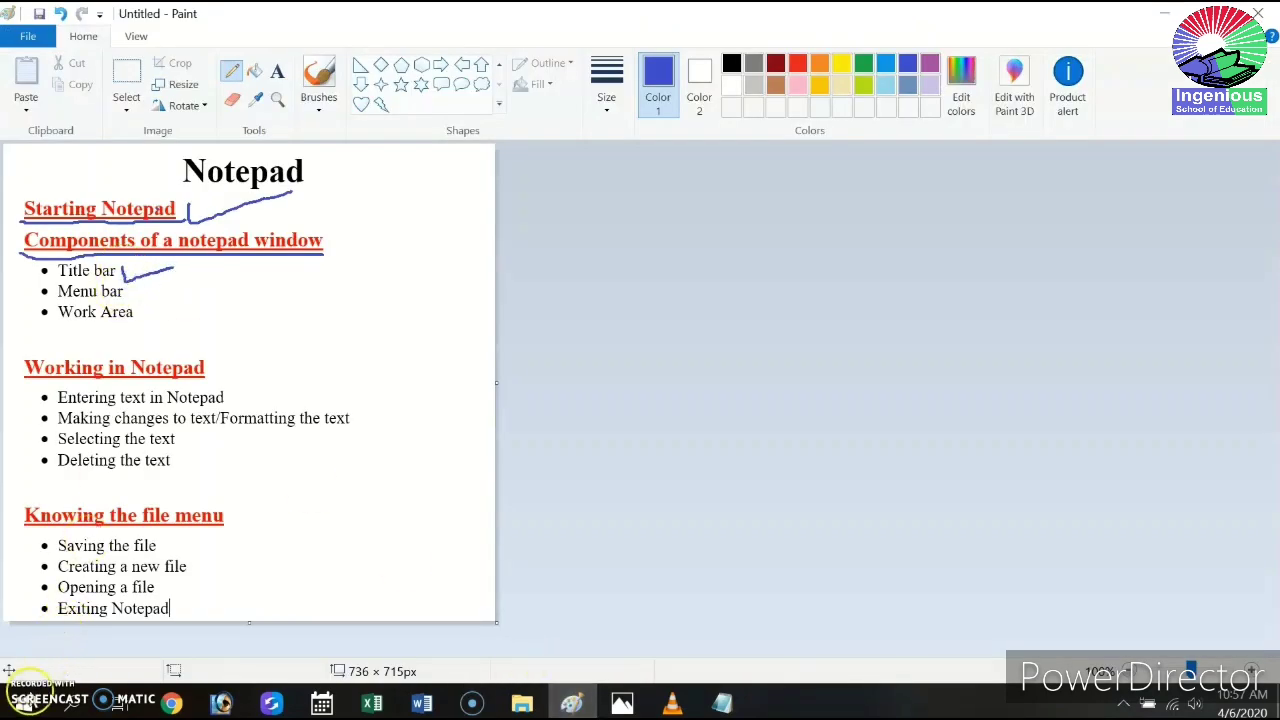
Step: Switch to Notepad, minimize its window and bring it back up
click(722, 703)
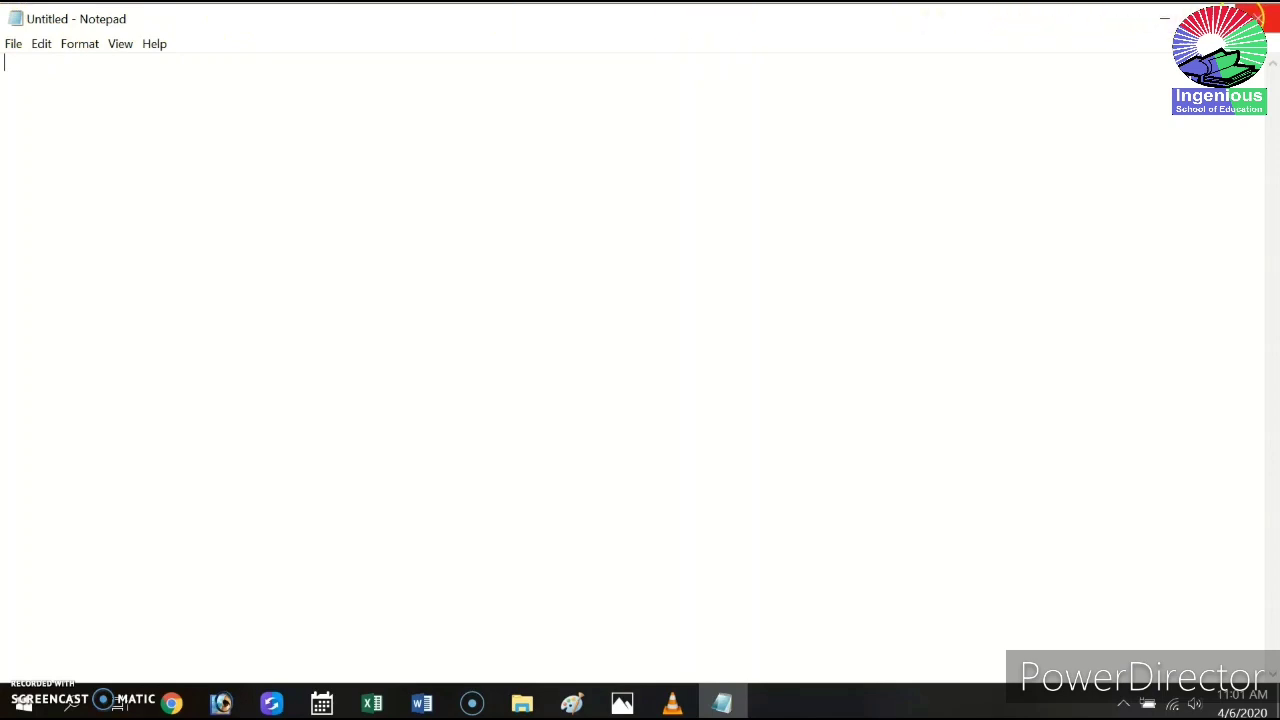
click(1165, 22)
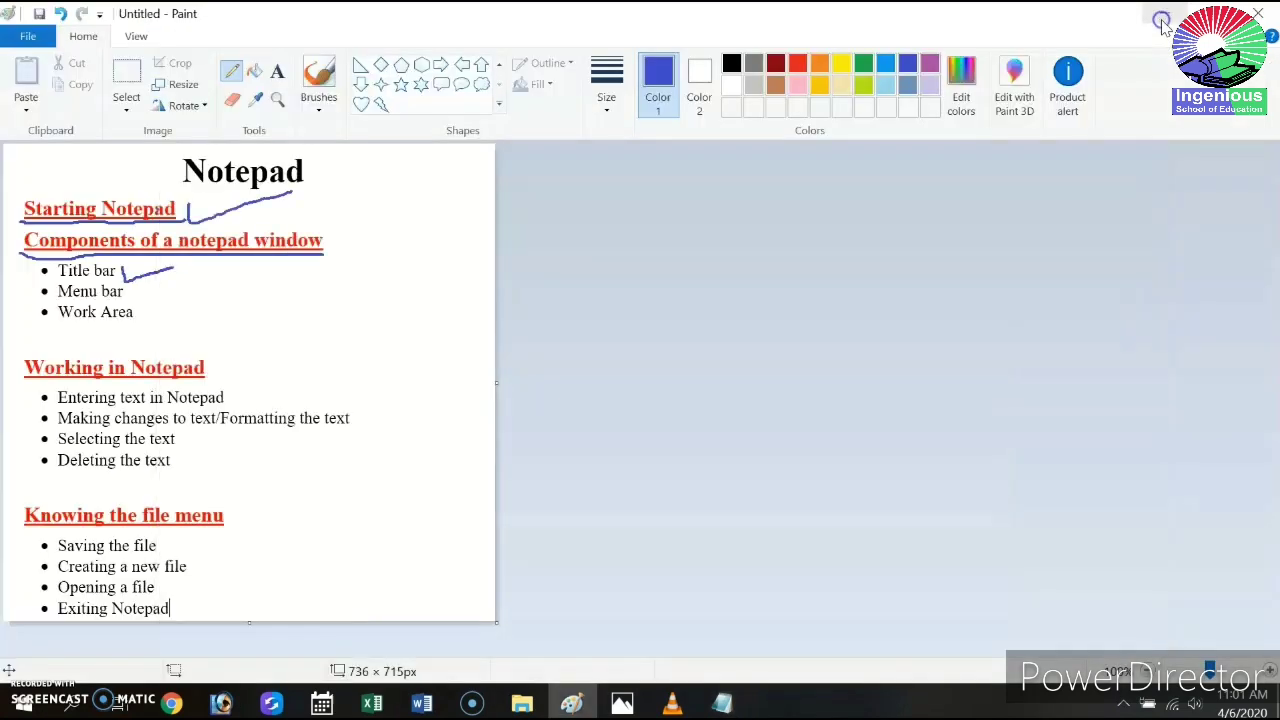
click(724, 704)
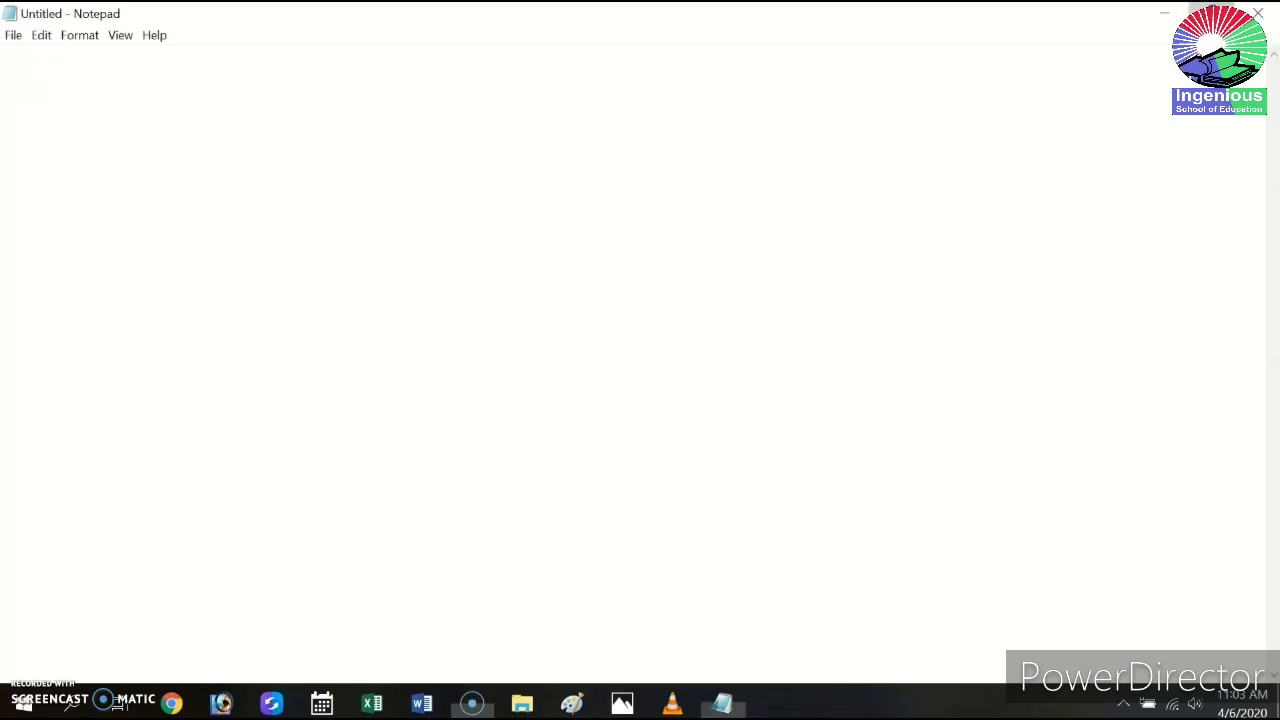
Step: Restore the Notepad window down to a smaller size, move it slightly, and maximize it again
click(1212, 12)
mouse_move(646, 146)
mouse_down()
mouse_move(657, 186)
mouse_move(646, 161)
mouse_move(592, 124)
mouse_up()
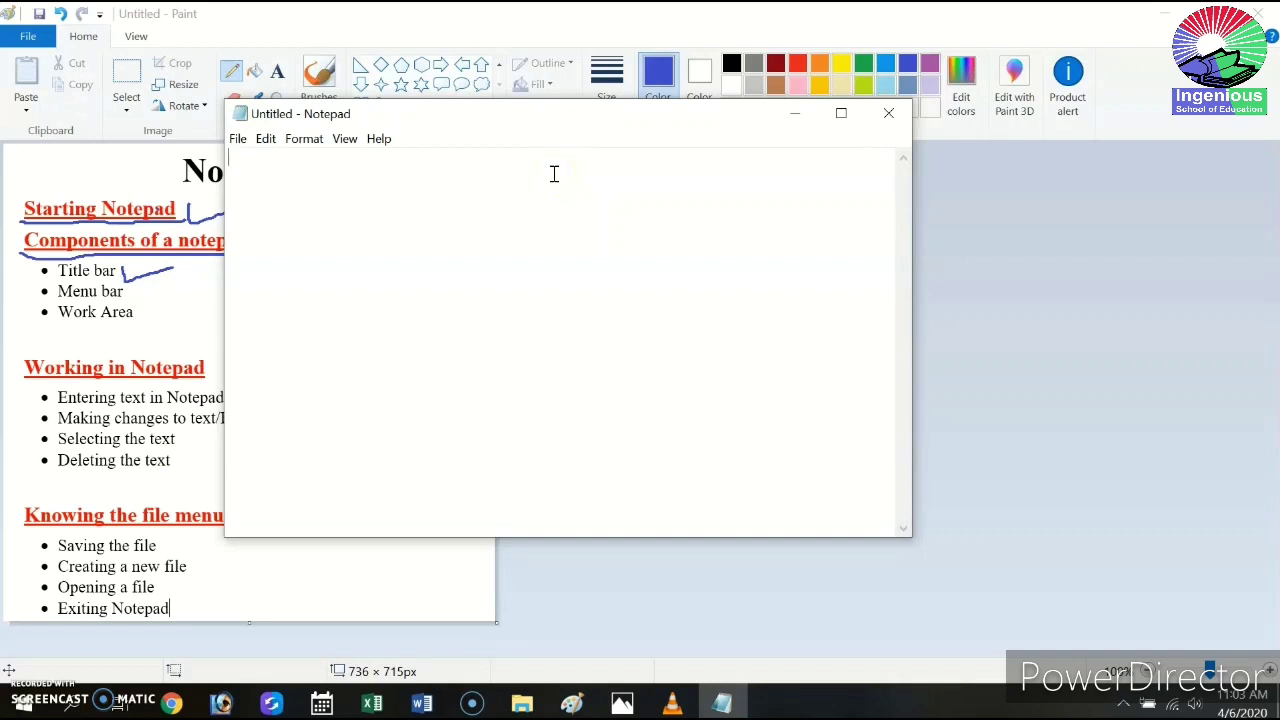
click(841, 116)
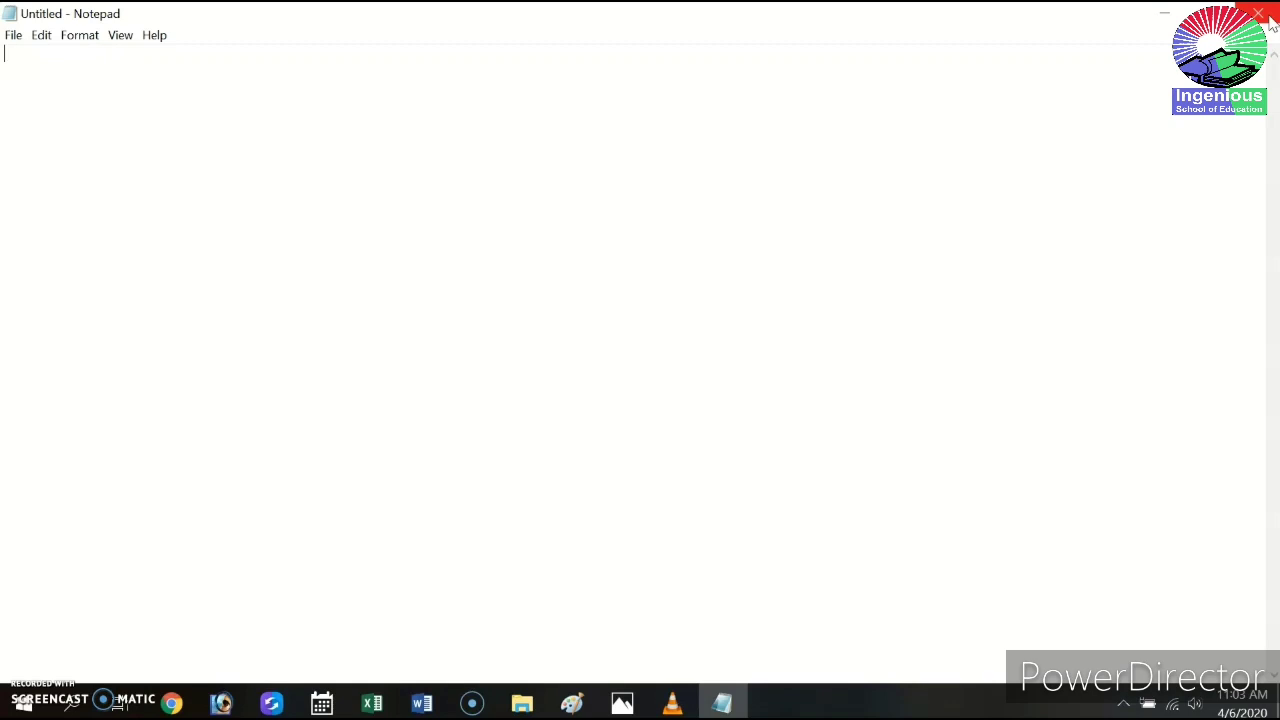
Step: Close Notepad and, with Paint minimized, relaunch it in a maximized window by searching Windows for "notepad"
click(1262, 16)
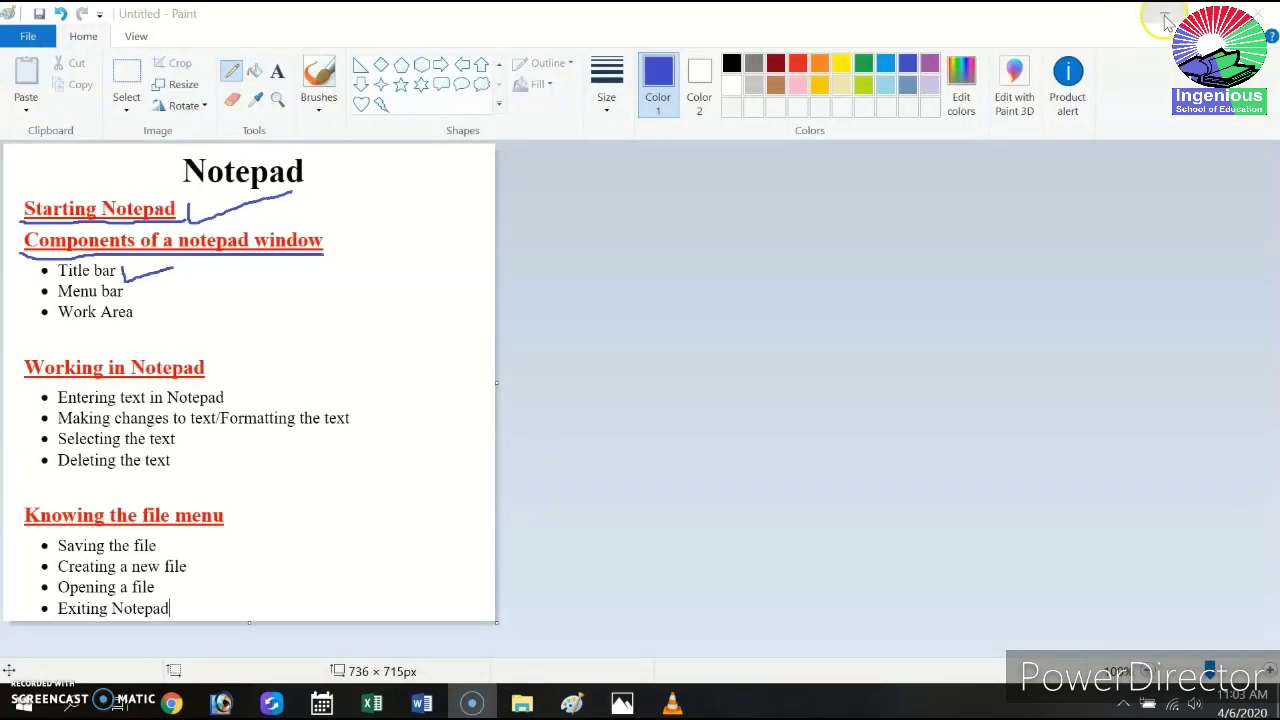
click(1165, 18)
click(88, 703)
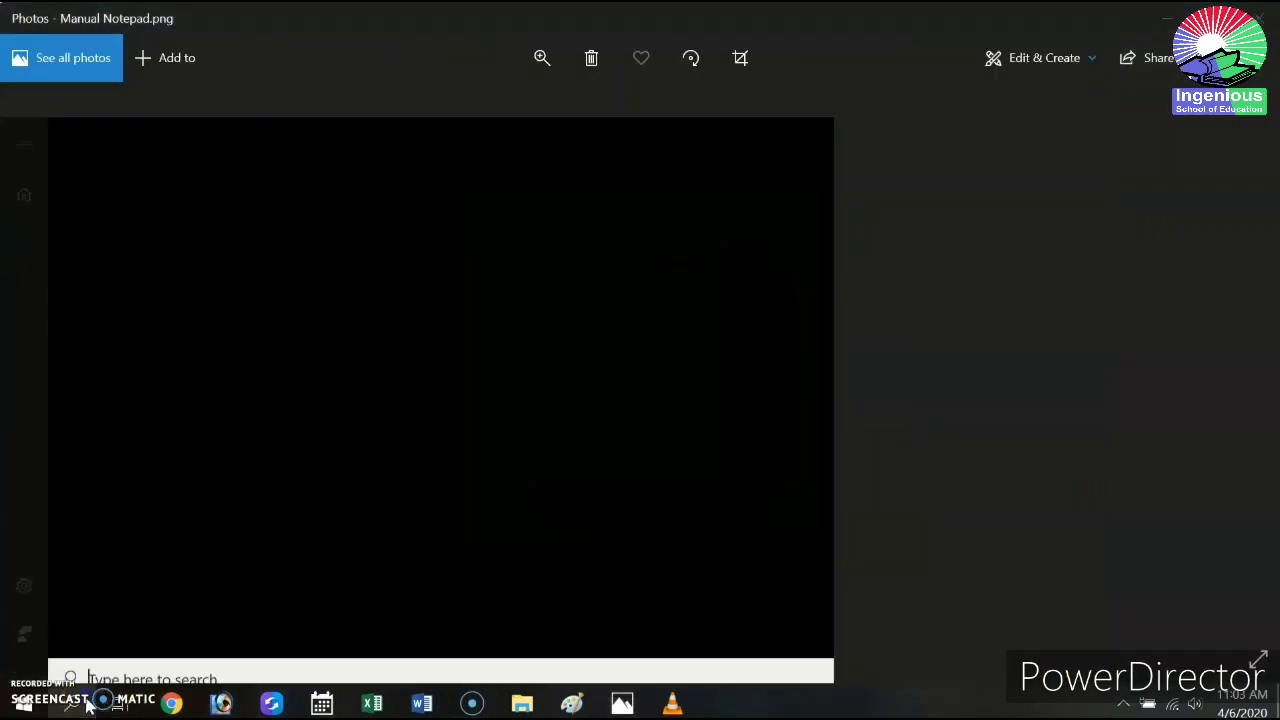
text(no)
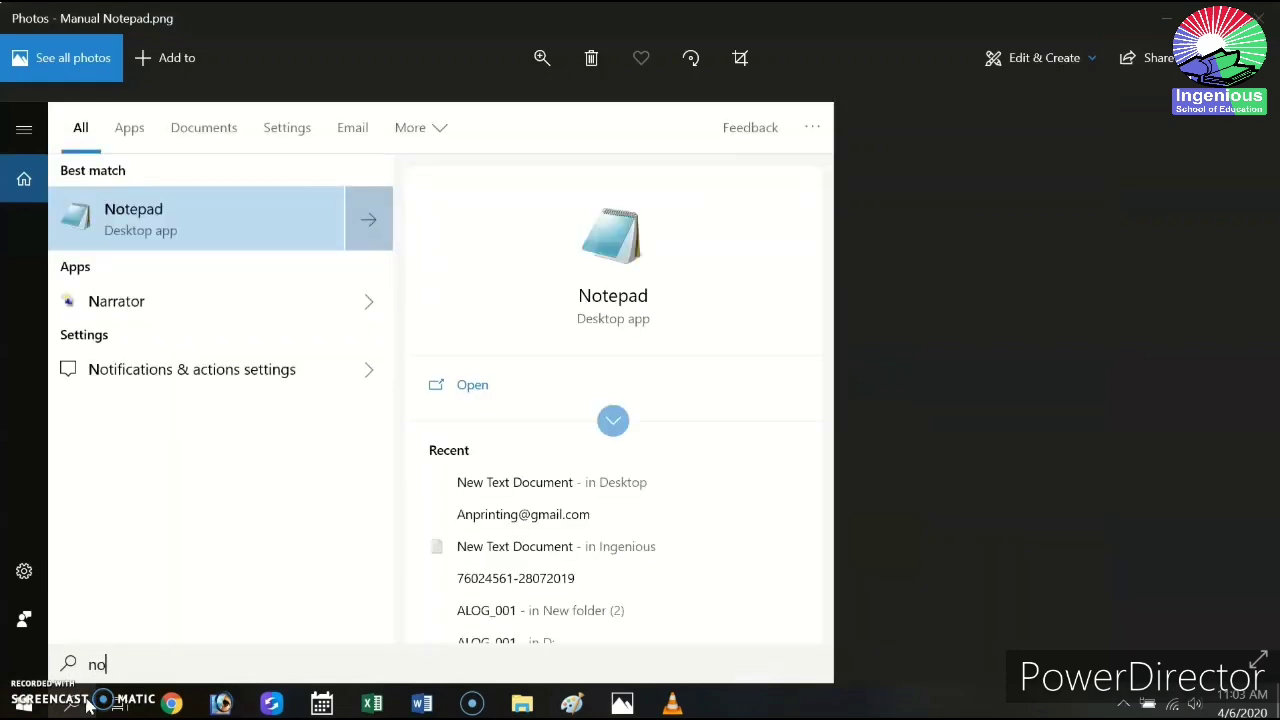
text(tepad)
click(234, 234)
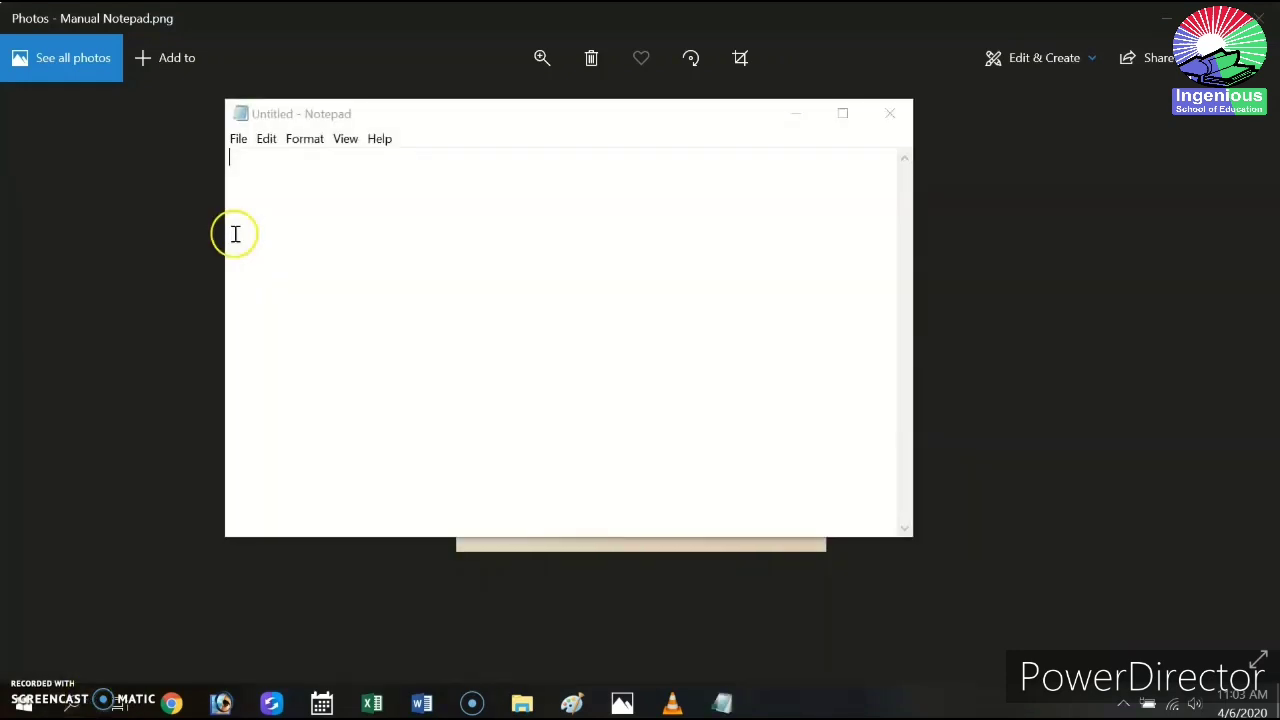
click(842, 113)
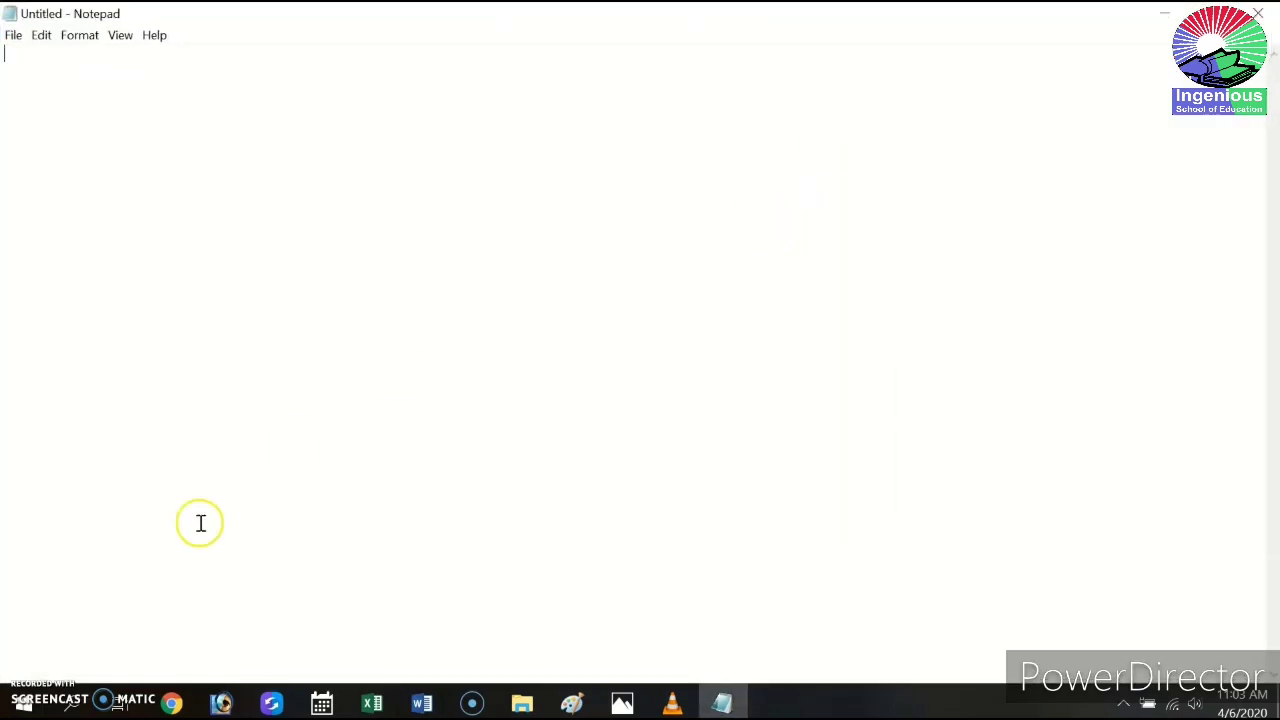
click(472, 703)
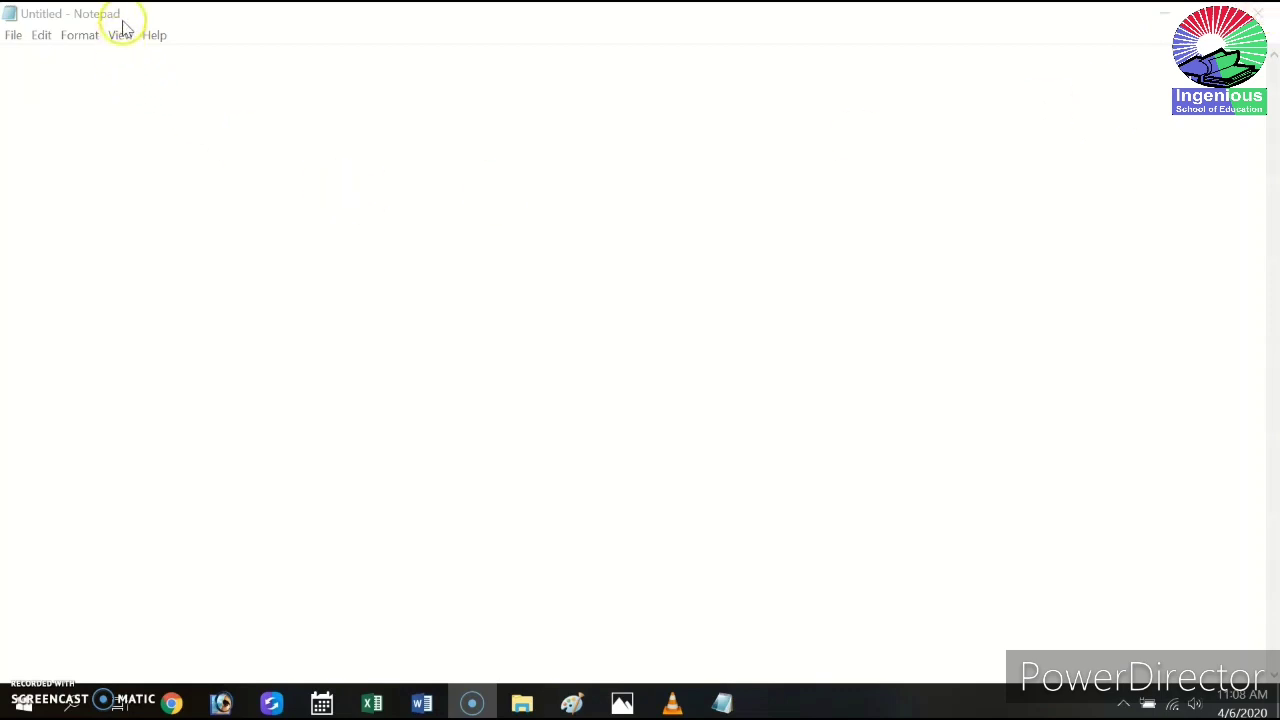
Step: In Paint, underline and tick "Menu bar", then tick "Work Area" after viewing the Notepad window
click(572, 703)
mouse_move(123, 277)
mouse_down()
mouse_move(131, 298)
mouse_move(179, 279)
mouse_up()
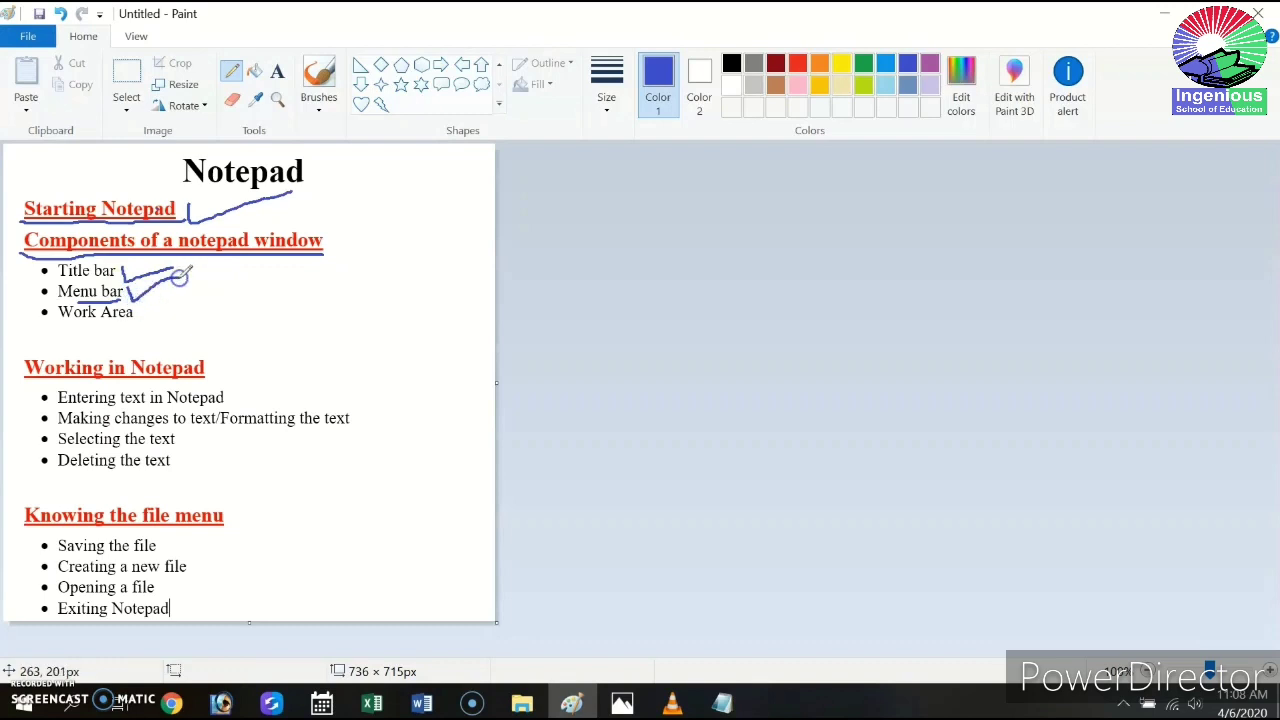
click(722, 703)
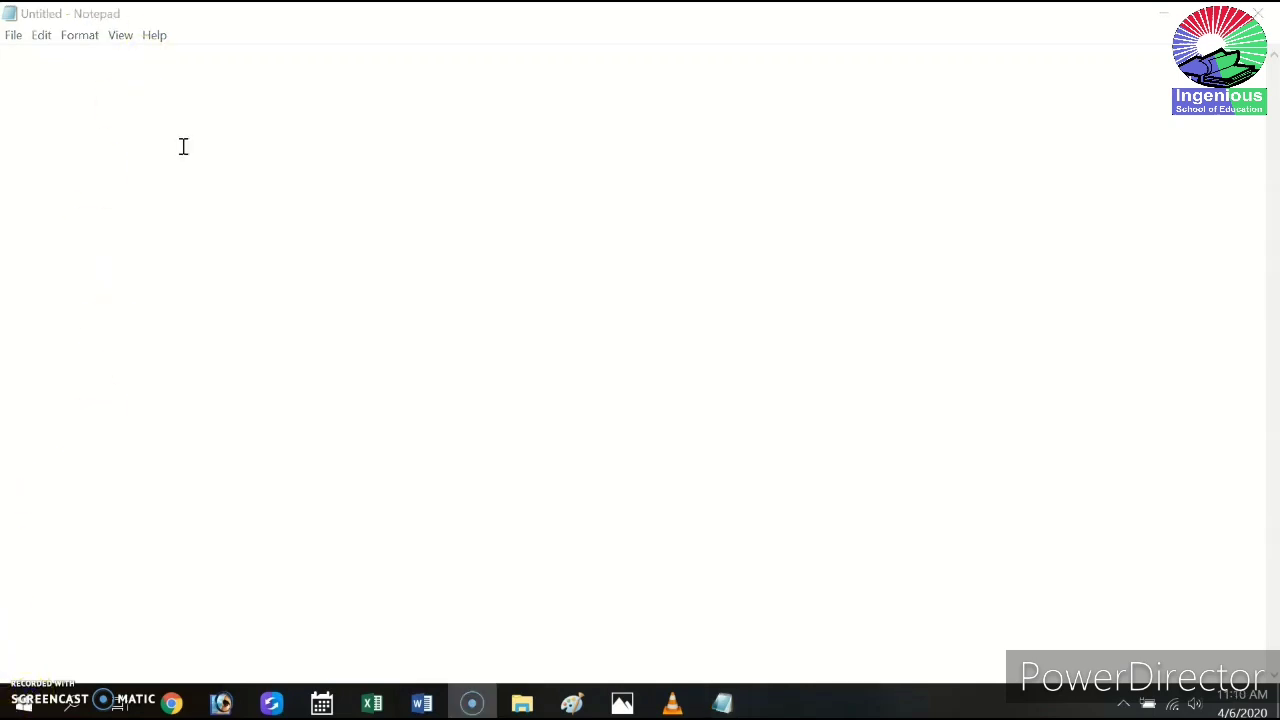
click(571, 700)
mouse_move(138, 310)
mouse_down()
mouse_move(150, 324)
mouse_move(190, 296)
mouse_up()
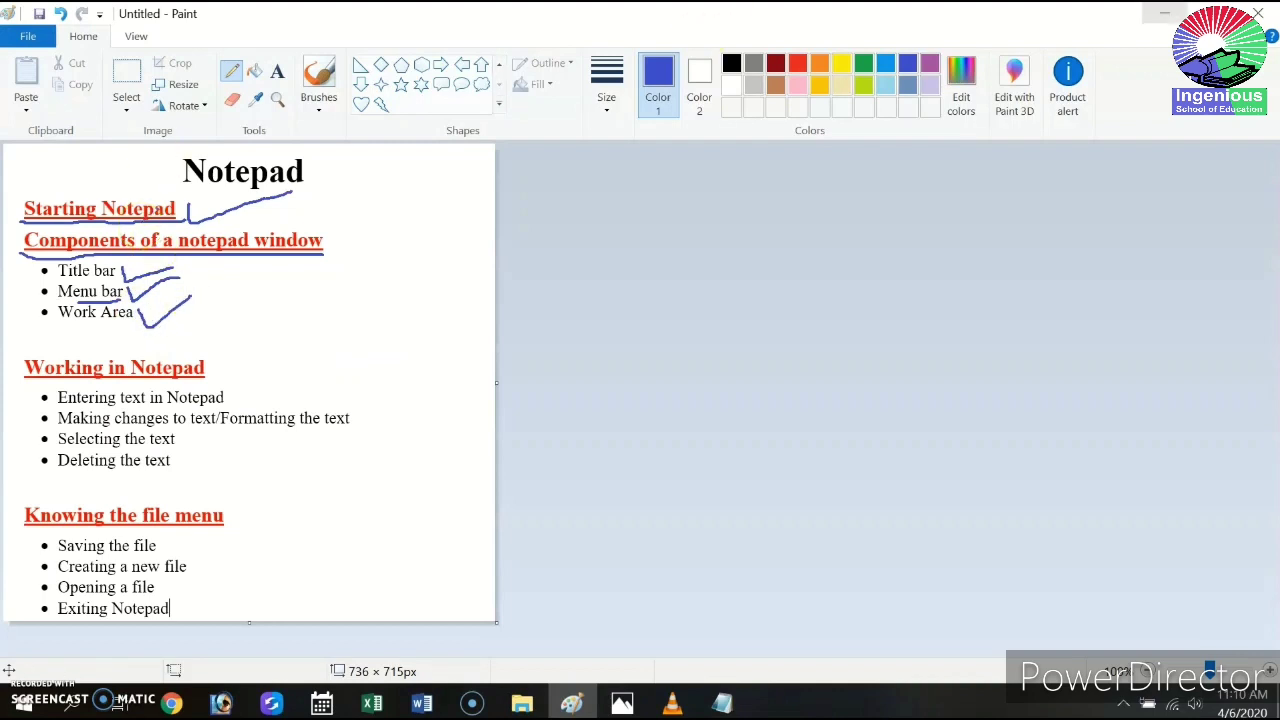
Step: Minimize Paint to return to Notepad and enter the text "This is test document" in the work area
click(1165, 13)
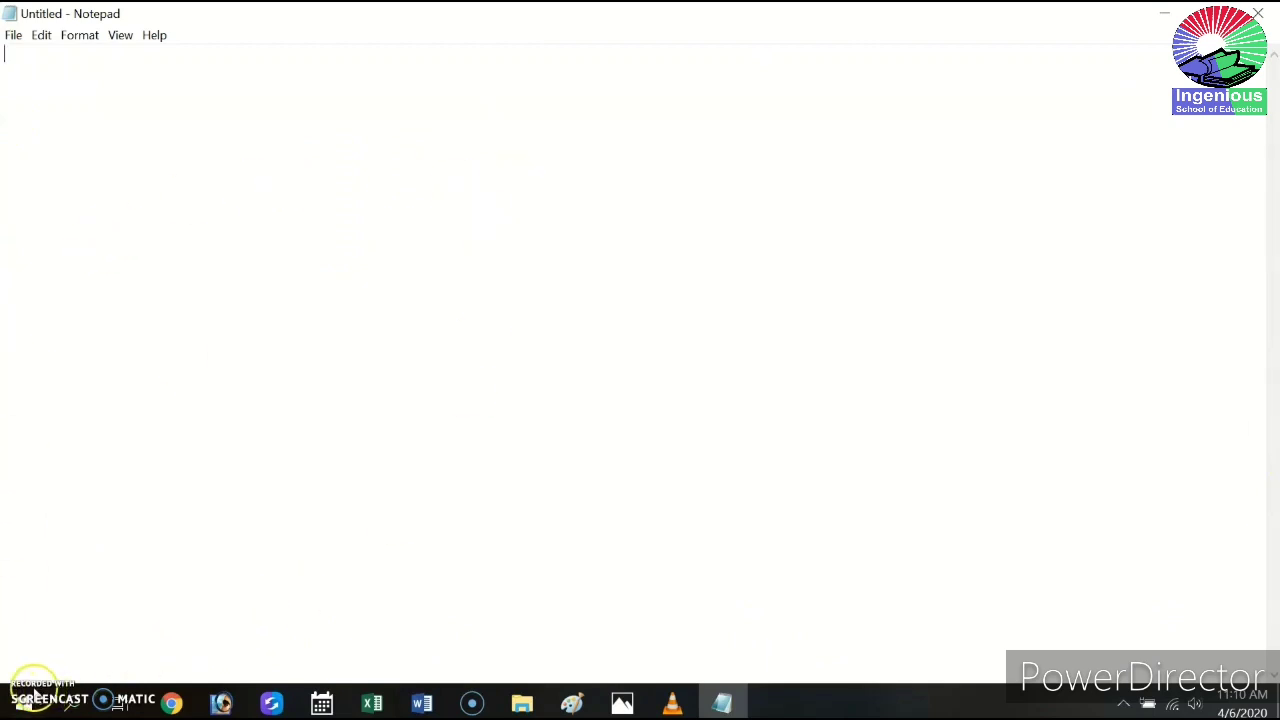
click(136, 96)
text(This is test )
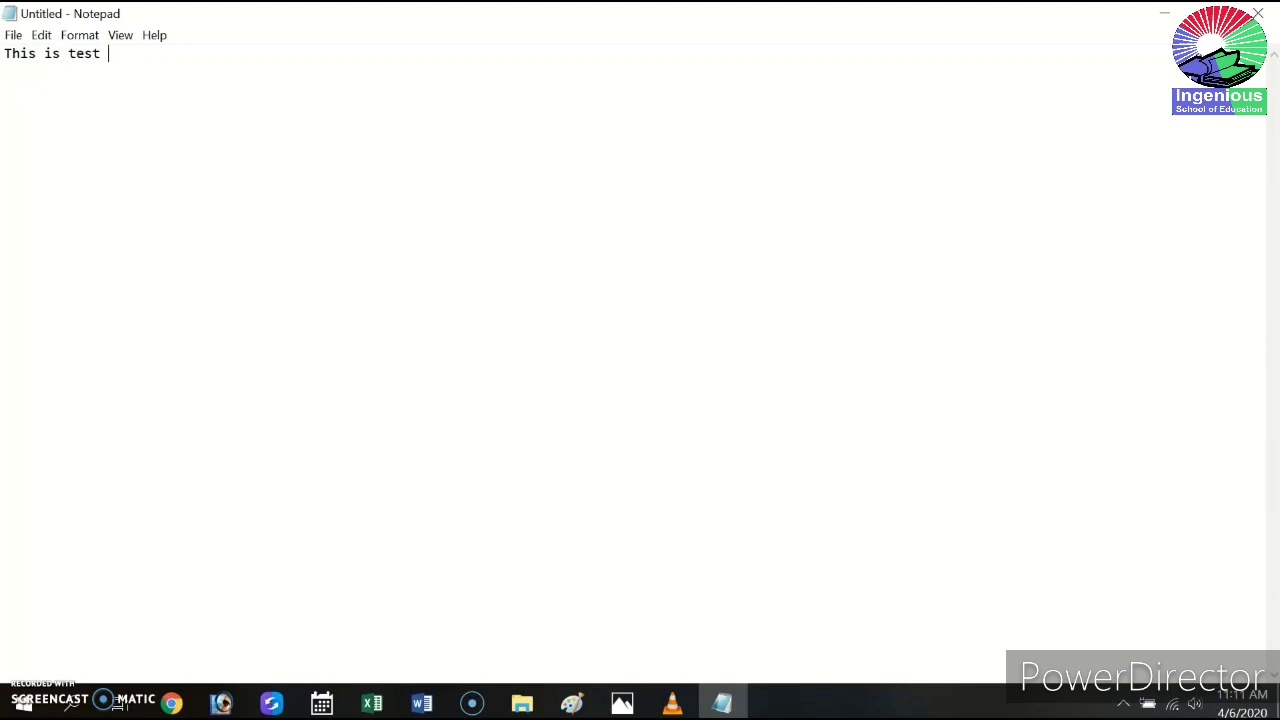
text(document)
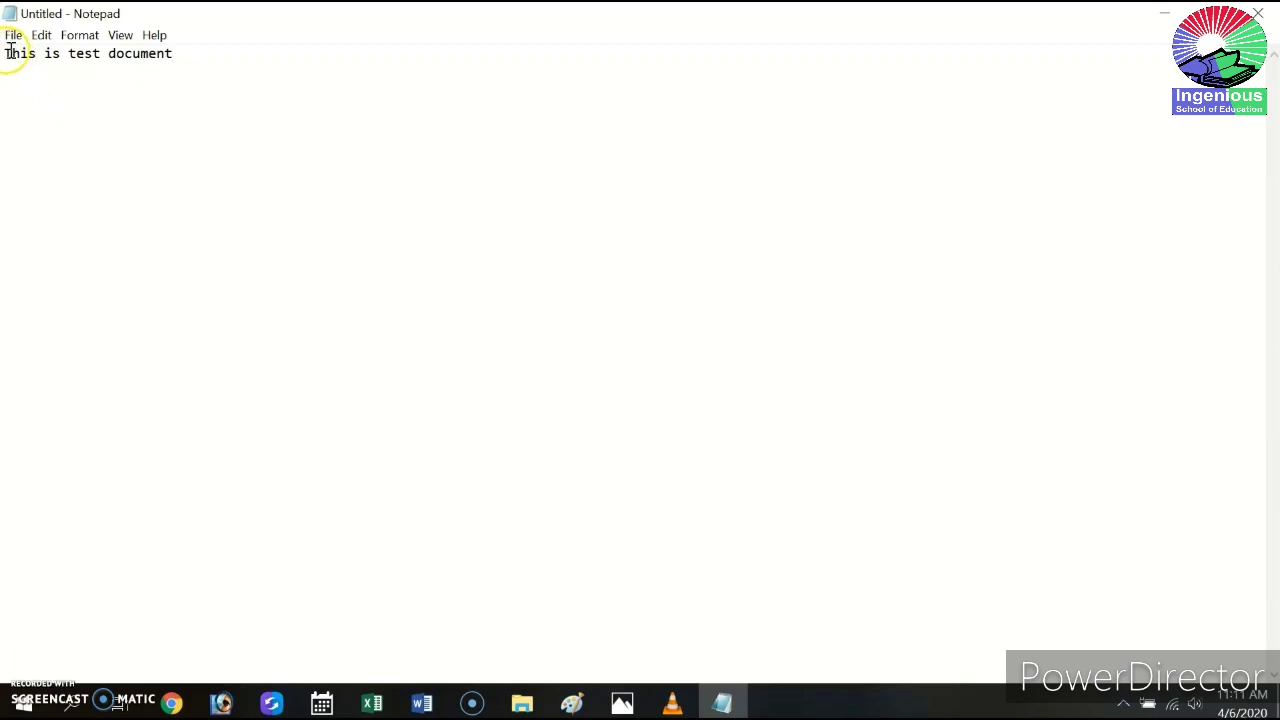
Step: Highlight the sentence "This is test document", clear the highlight and end the sentence with a period
drag(5, 52, 197, 47)
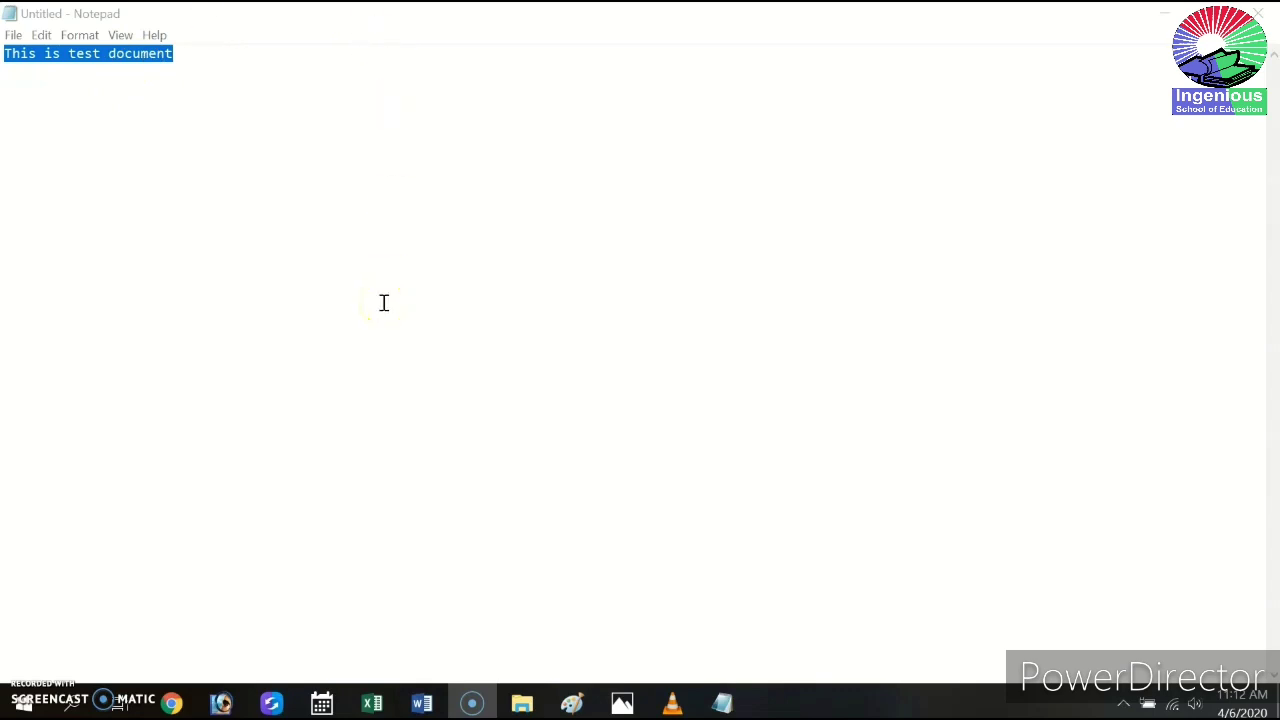
click(223, 63)
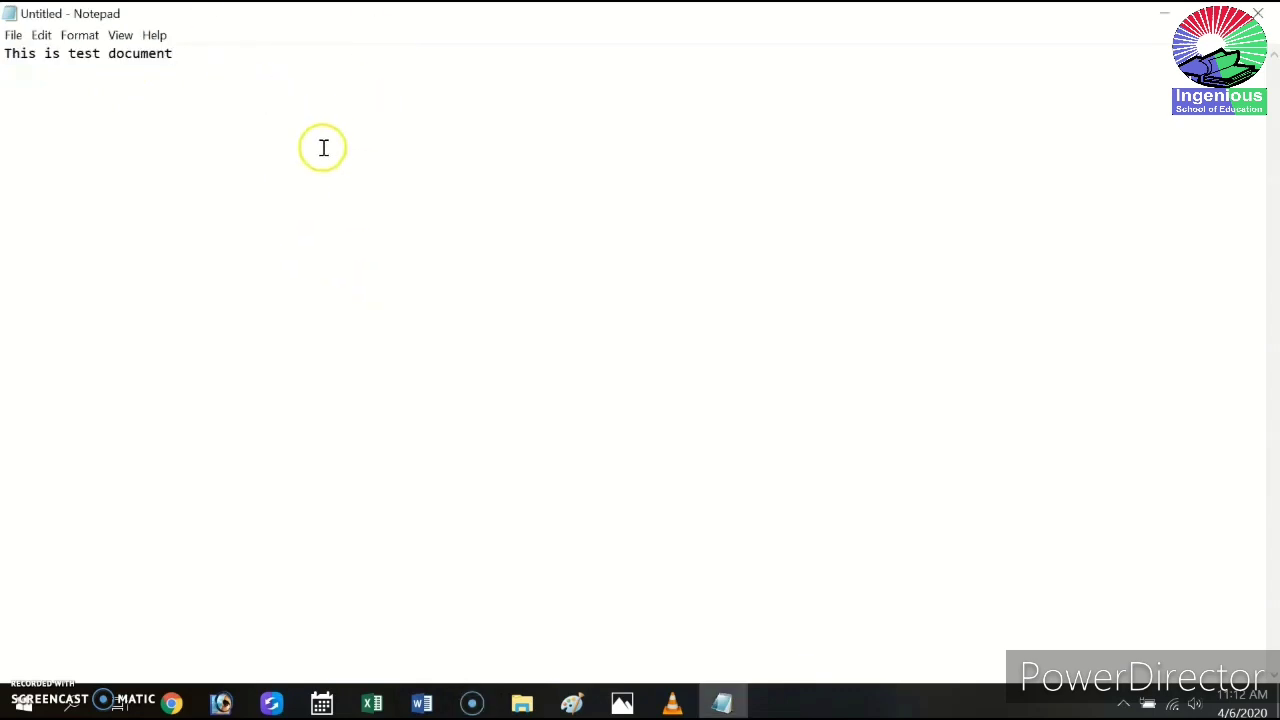
text(.)
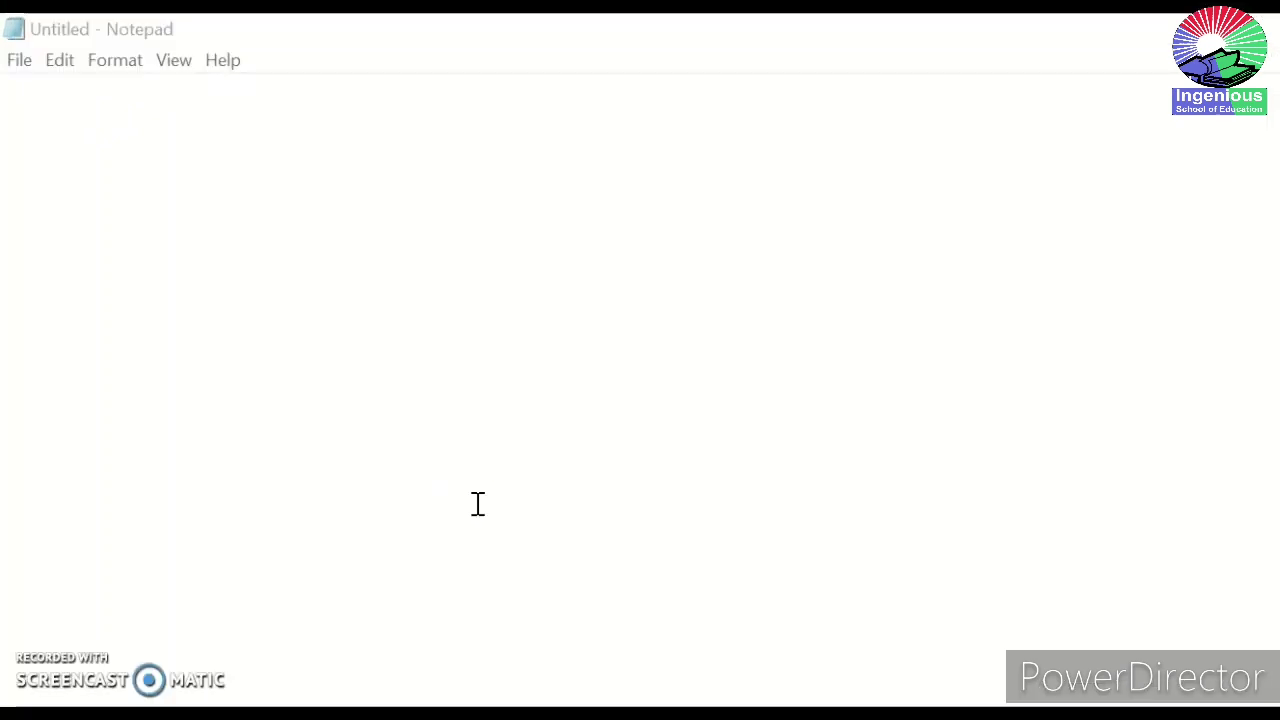
Step: Enter three lines of text: "This is a test document.", "Hello this is the second line" and "ghg"
click(29, 92)
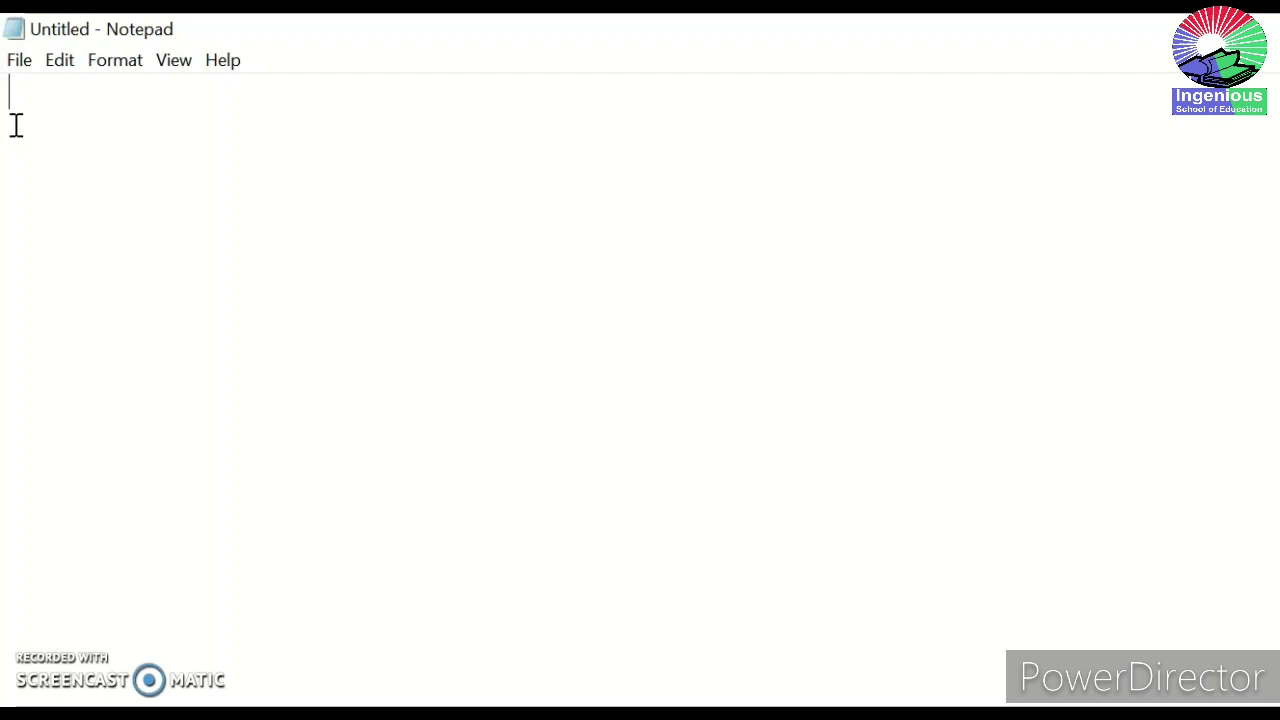
text(This is a )
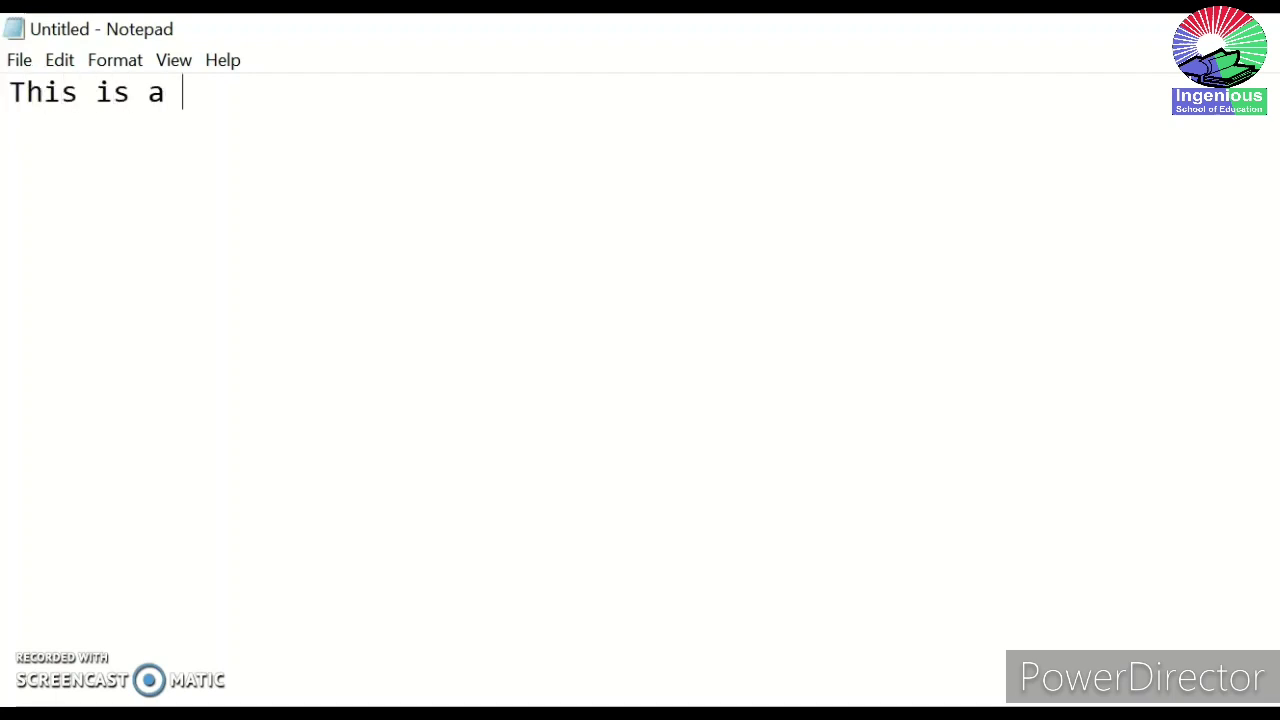
text(test document)
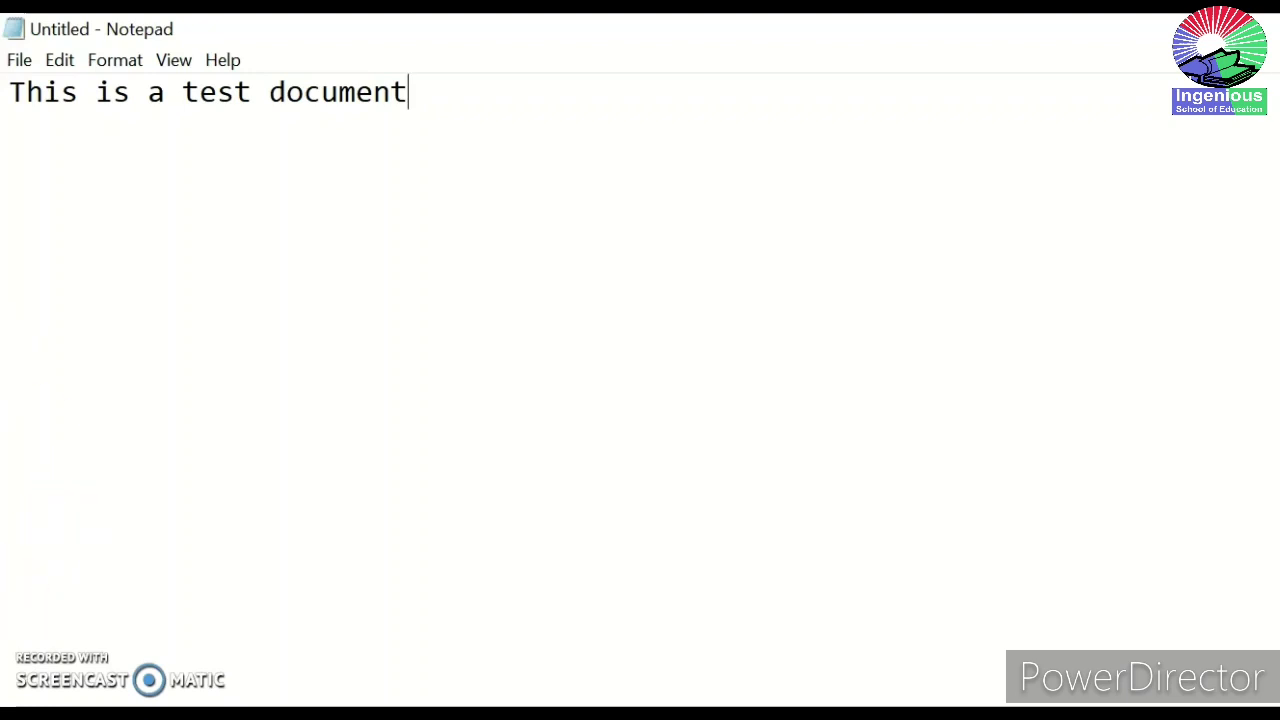
click(438, 93)
text(.)
key(Return)
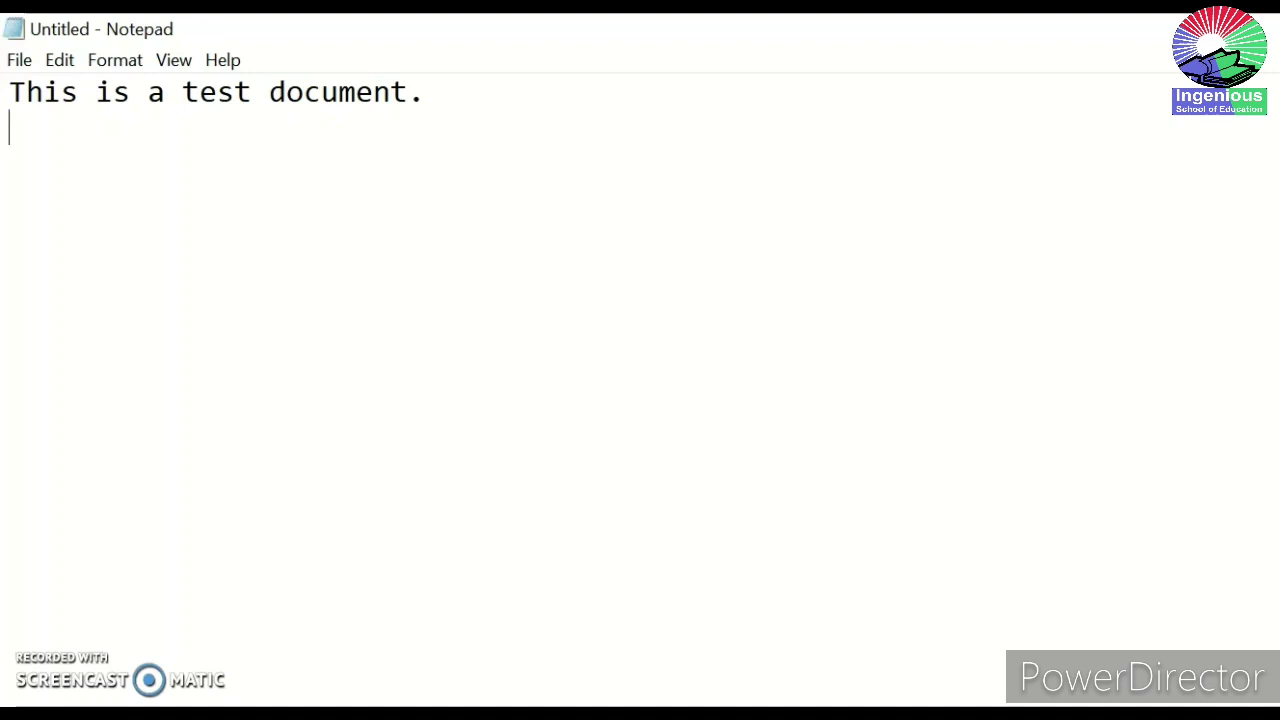
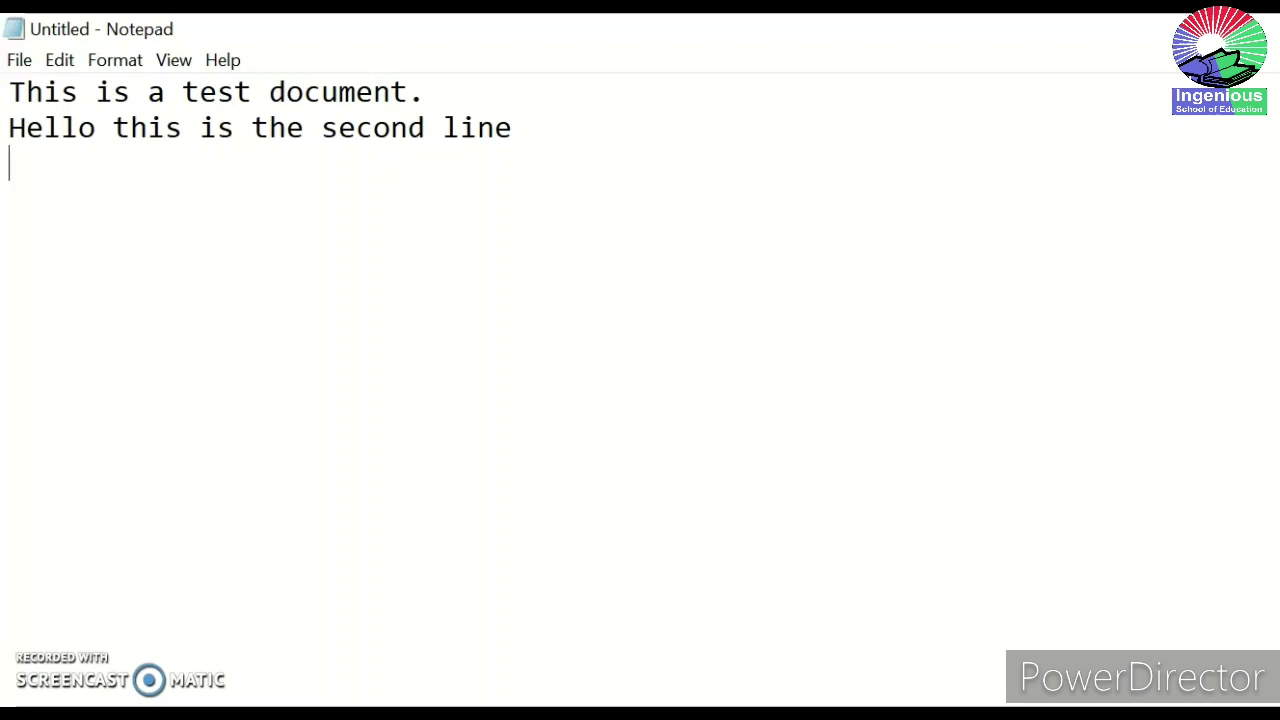
text(ghg)
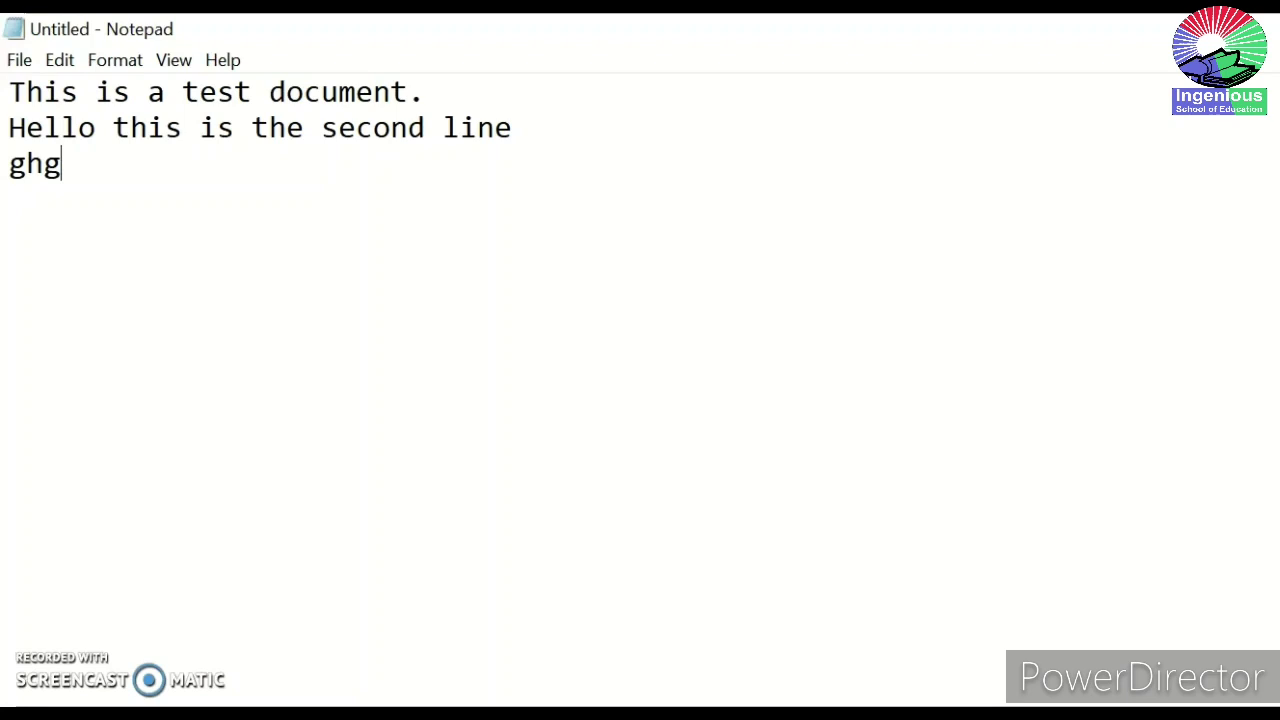
Step: Replace the word "second" with "2nd" in the second line of text
click(426, 129)
click(78, 183)
click(425, 127)
key(BackSpace)
key(BackSpace)
key(BackSpace)
key(BackSpace)
key(BackSpace)
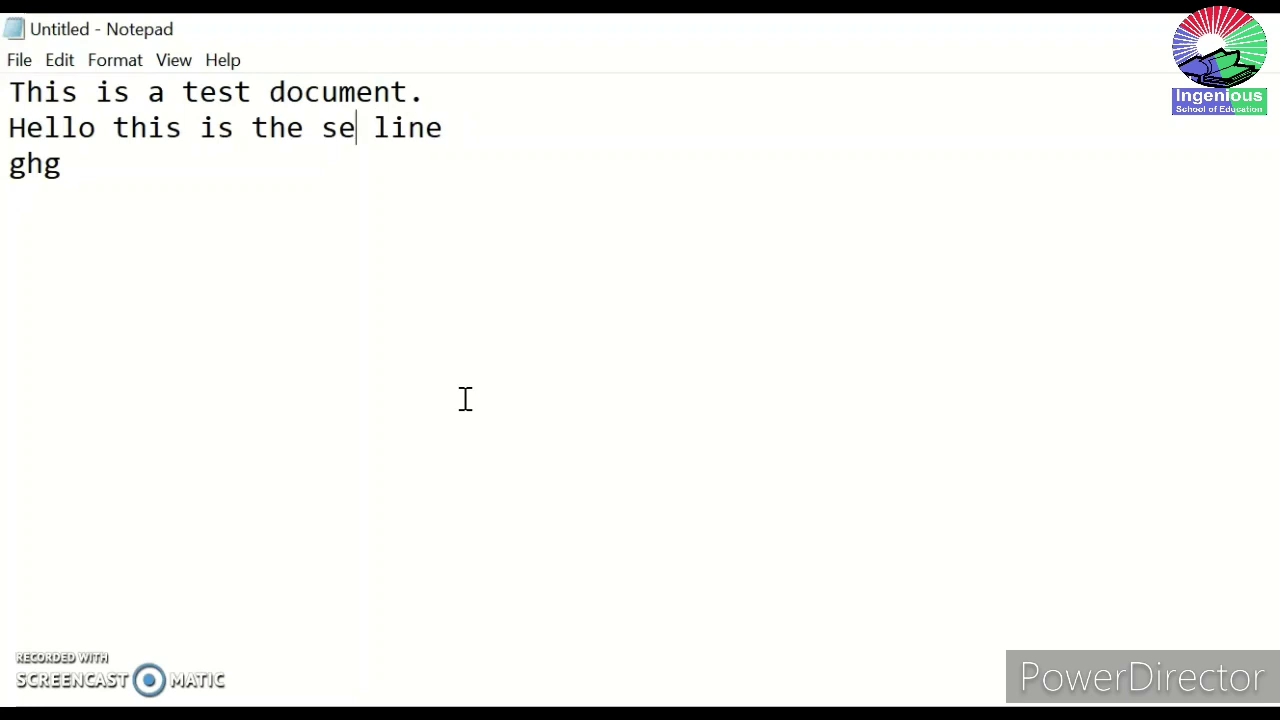
key(BackSpace)
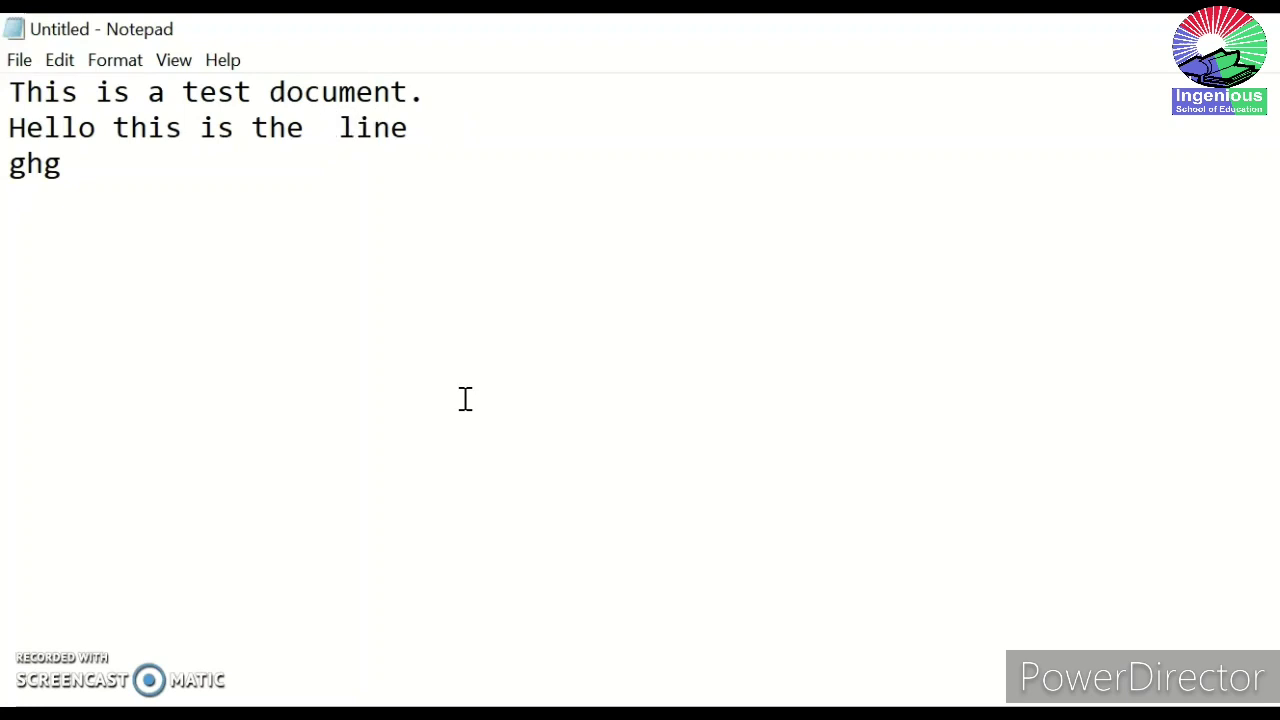
text(2n)
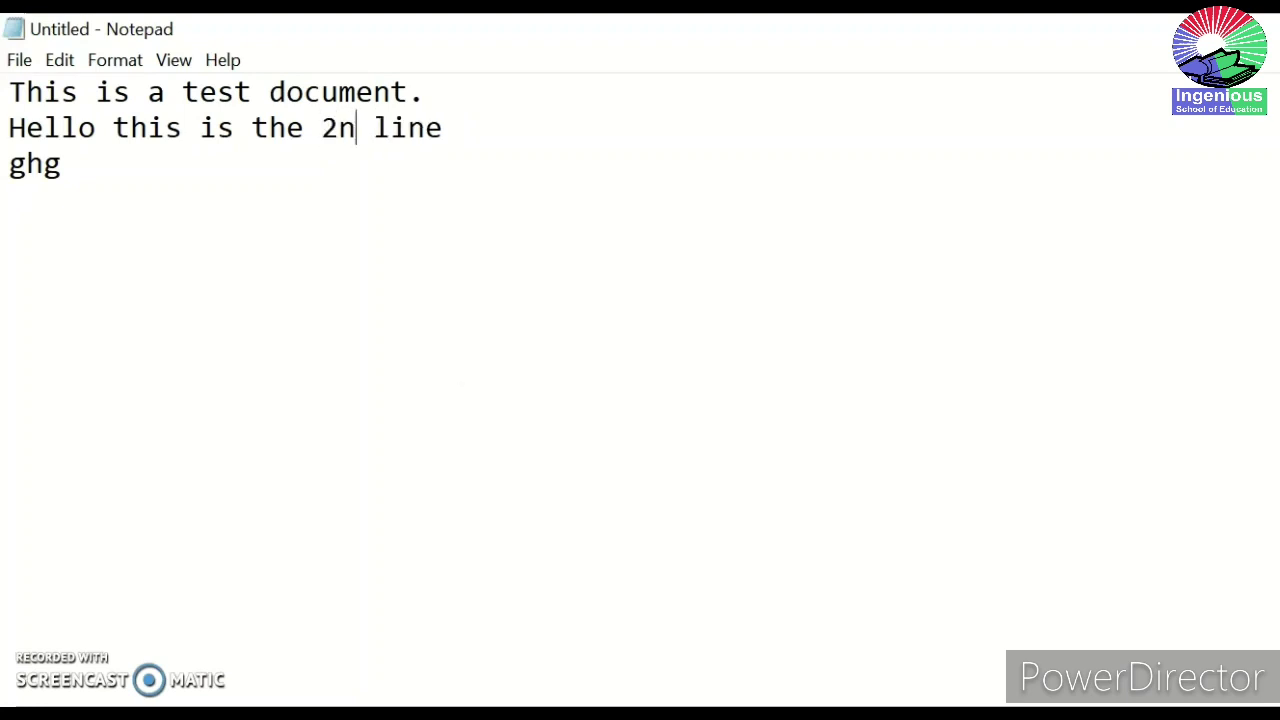
text(d)
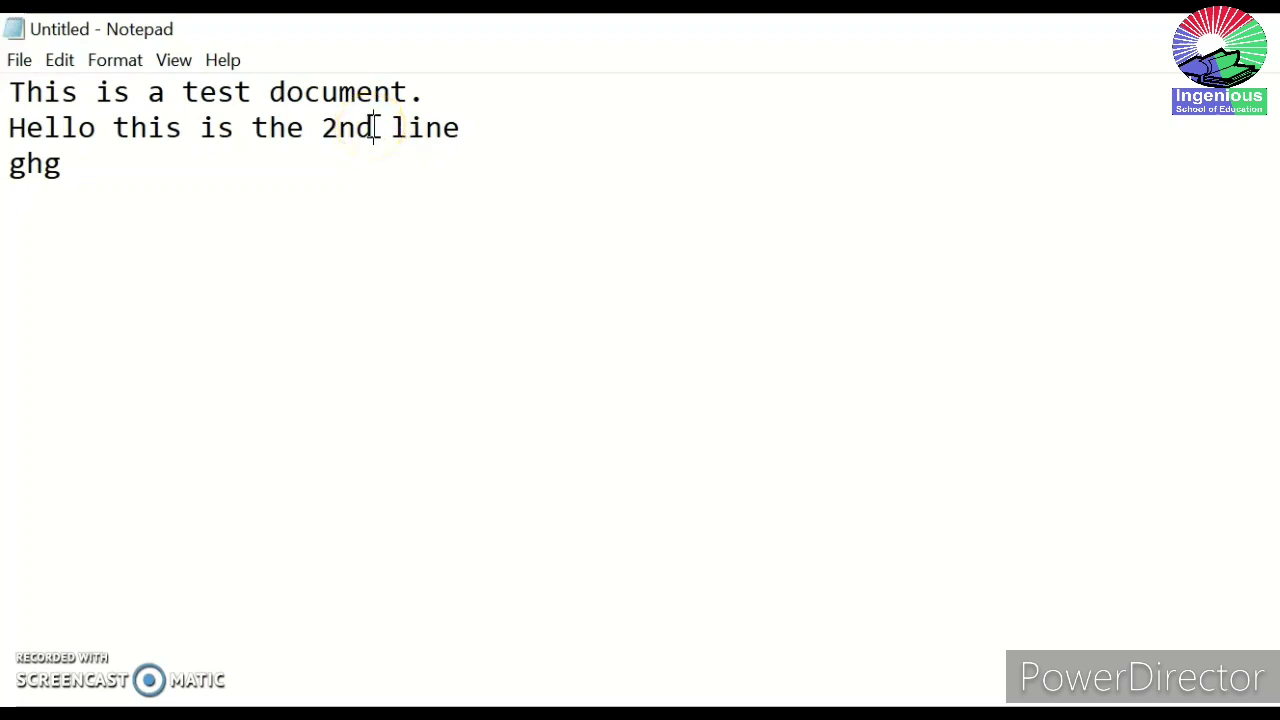
Step: Cut the word "document" from the first line, undo the cut and deselect the word
click(268, 92)
click(268, 92)
drag(268, 92, 414, 93)
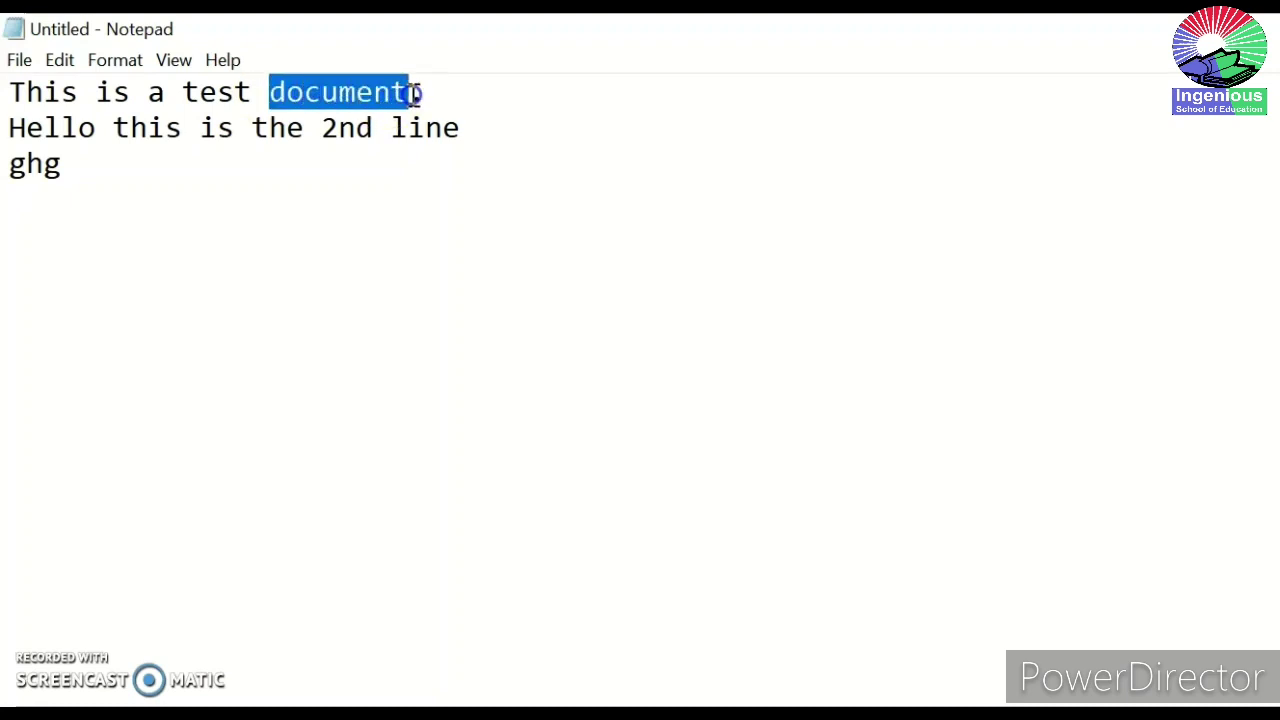
drag(366, 92, 372, 95)
key(ctrl+x)
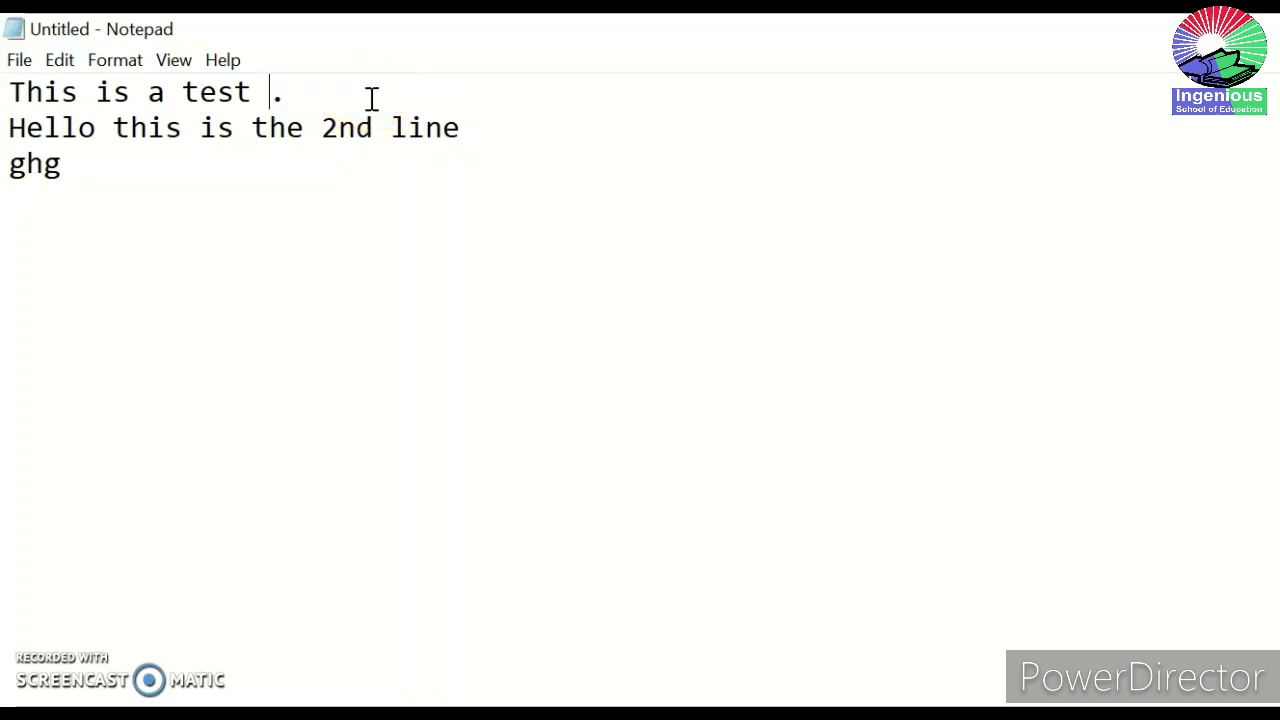
key(ctrl+z)
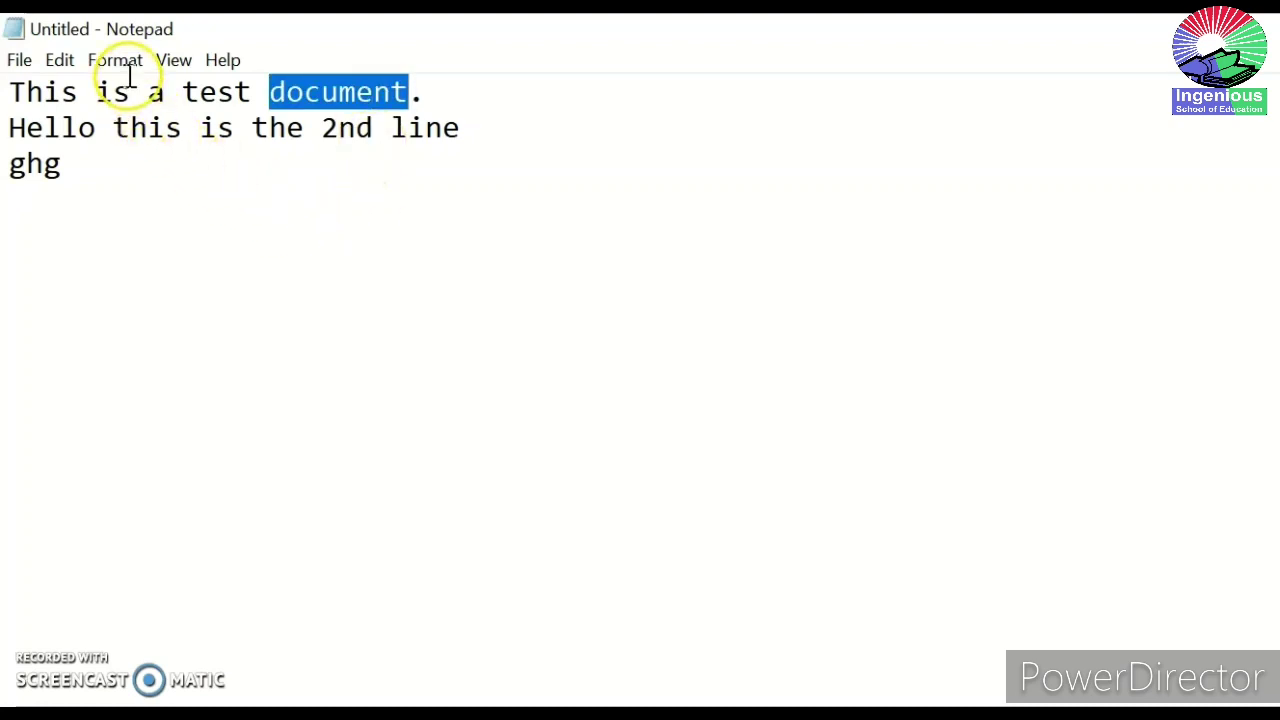
click(178, 193)
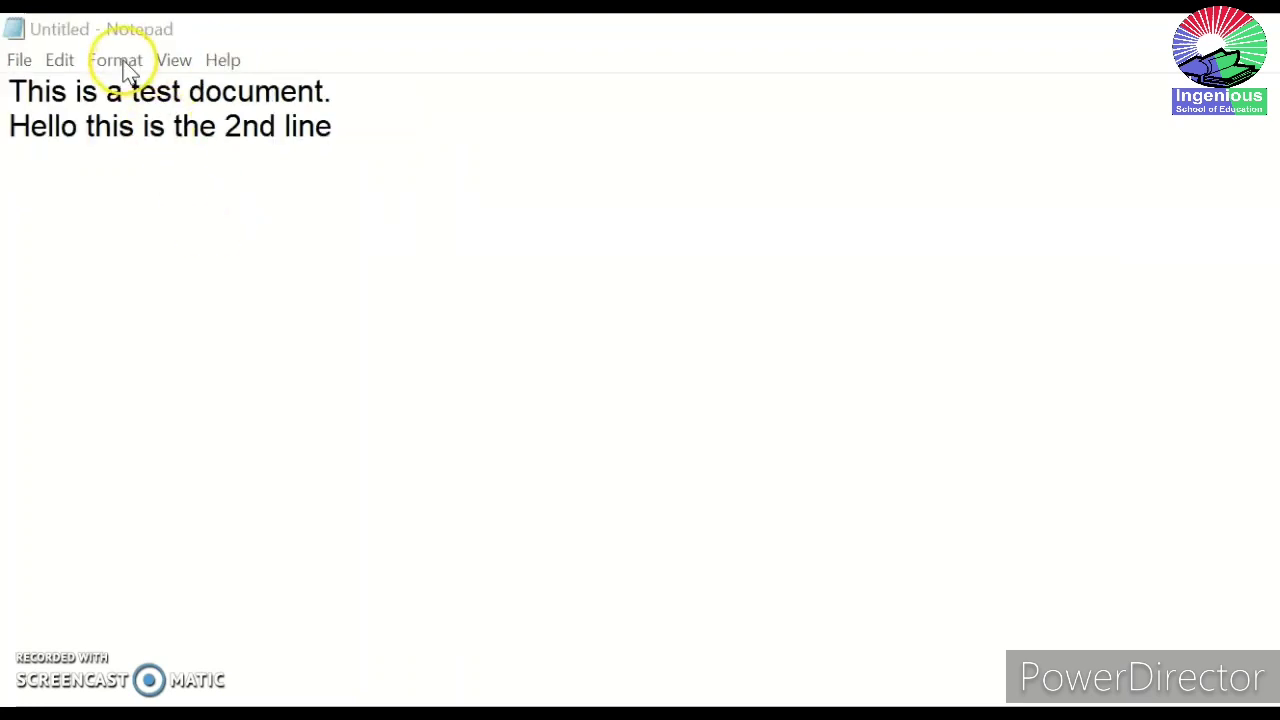
Step: Set the text's font size to 22, moving the font settings window clear of the text
click(124, 64)
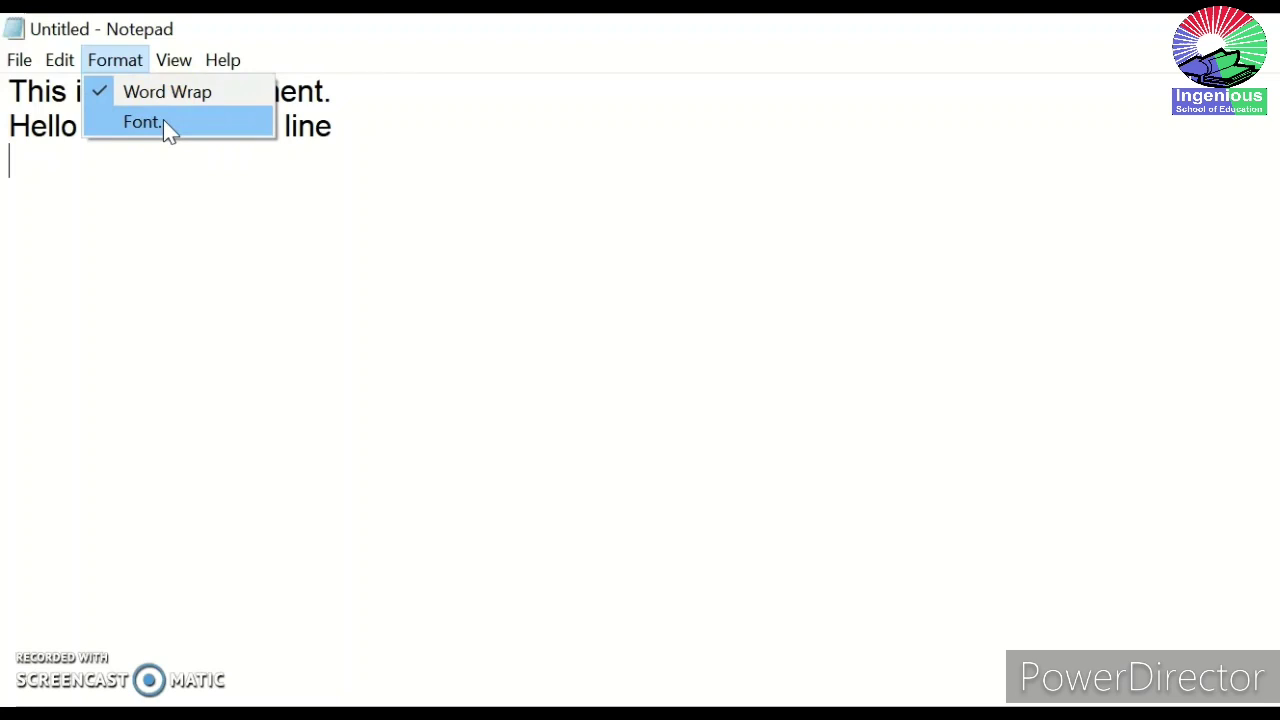
click(163, 121)
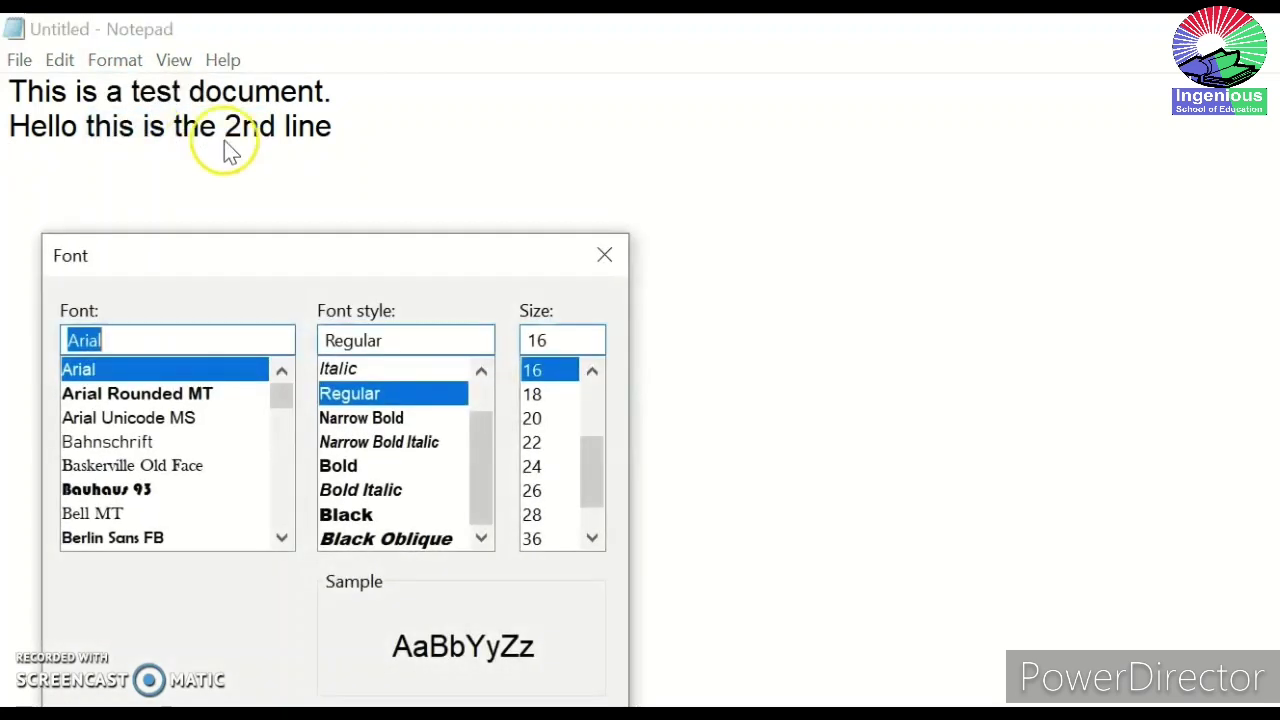
drag(200, 249, 678, 147)
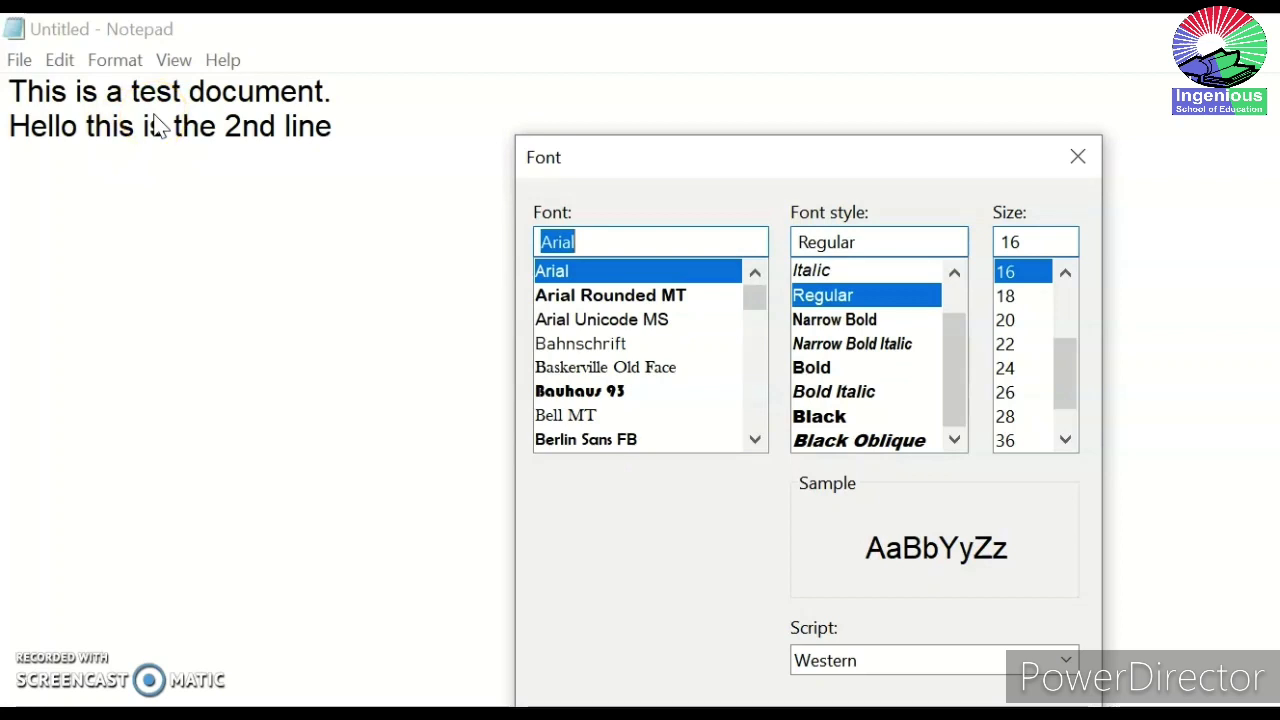
click(206, 128)
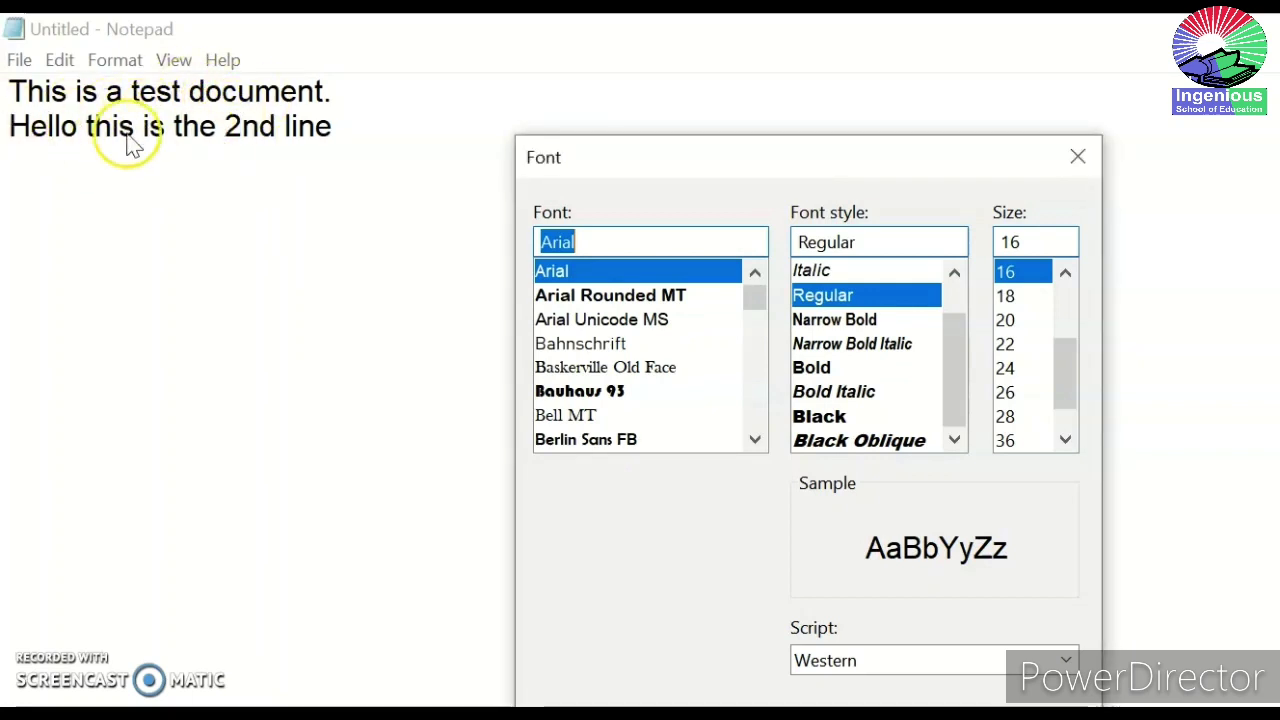
click(1007, 276)
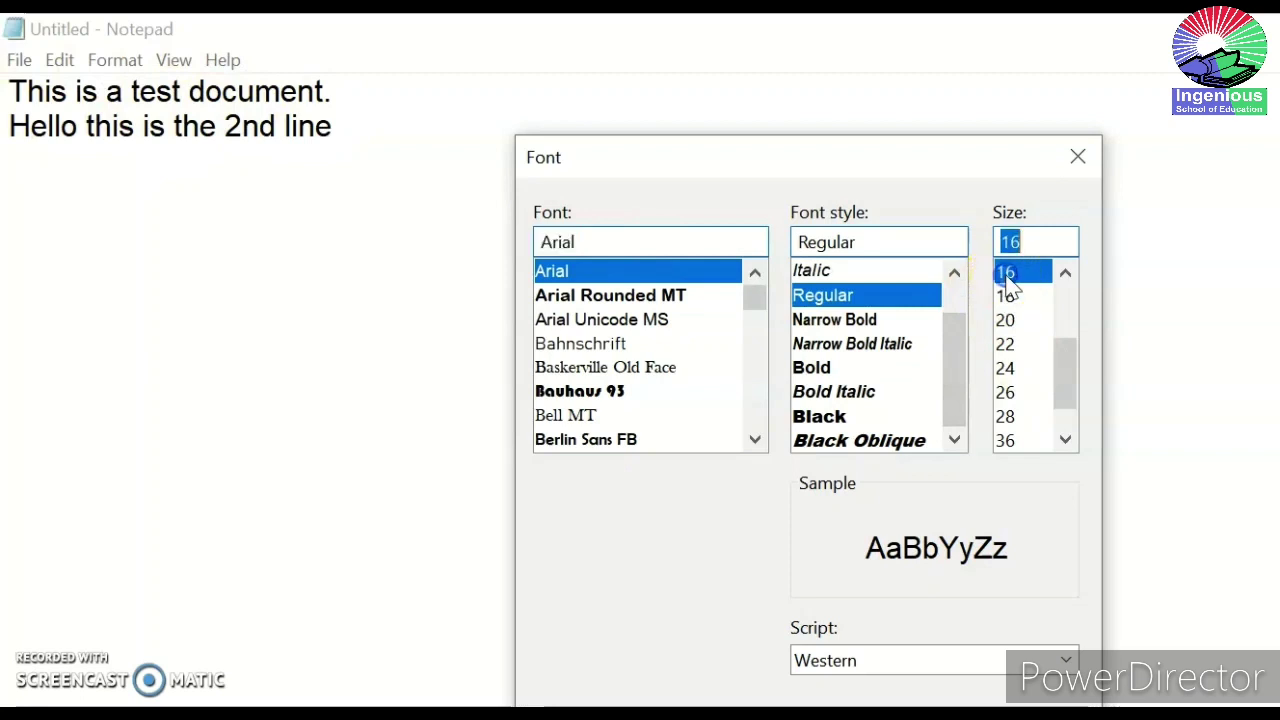
click(1022, 344)
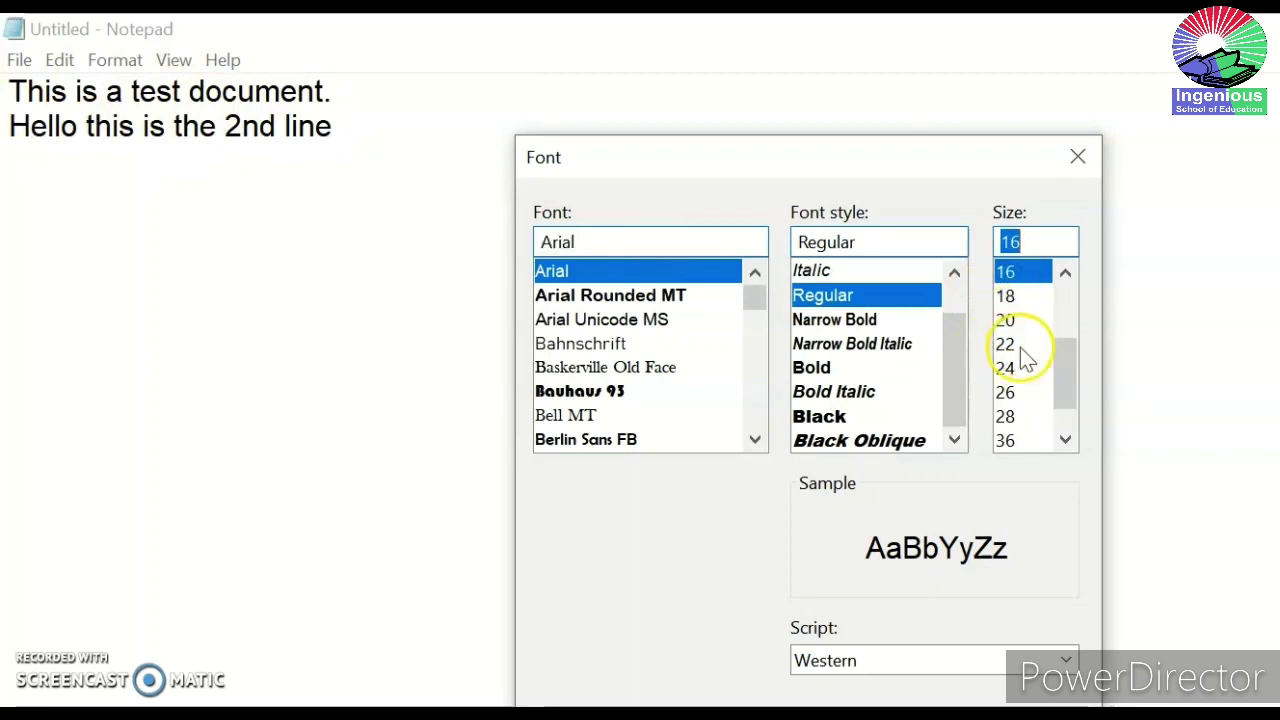
click(1010, 346)
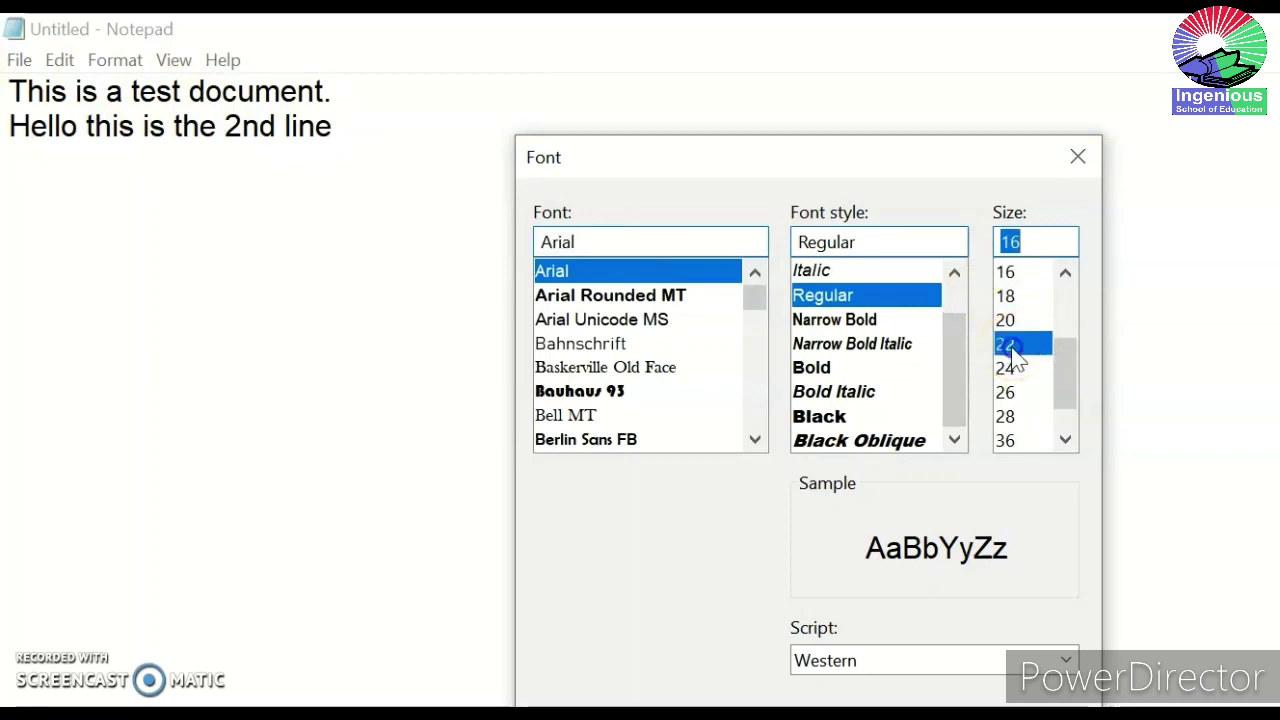
key(Return)
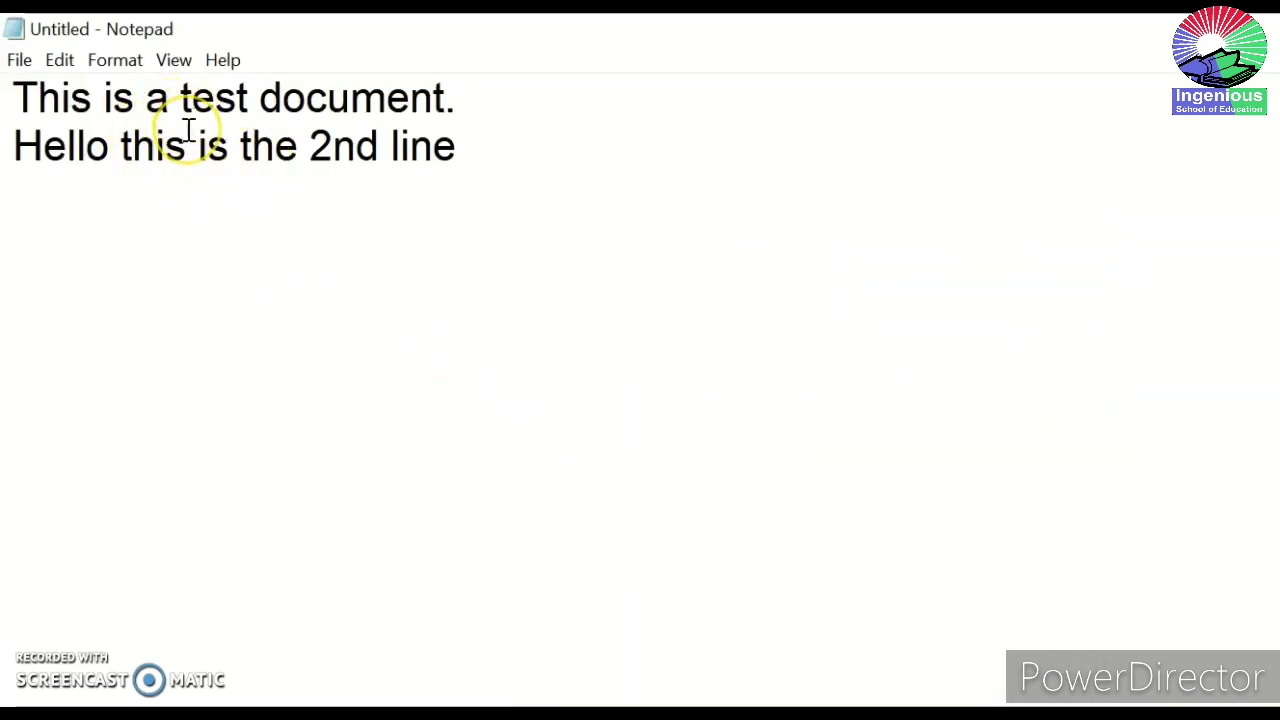
Step: Change the text's font style to Bold after trying Black
click(133, 62)
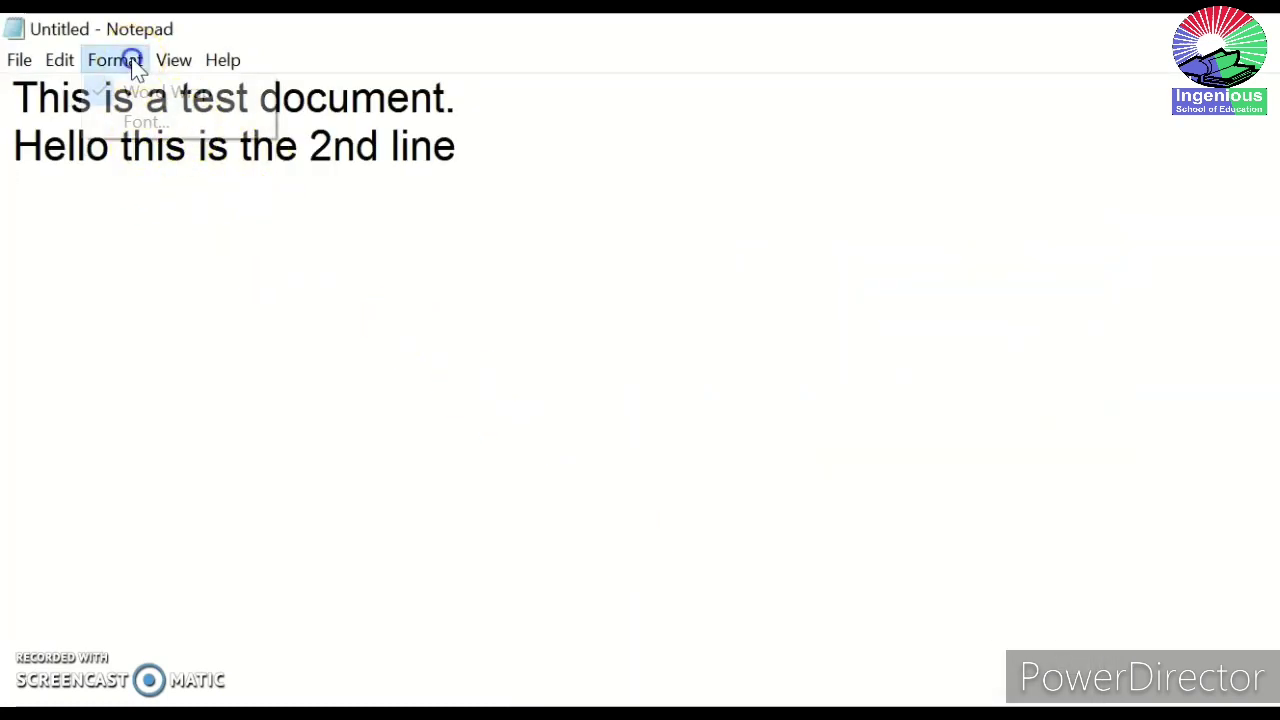
click(143, 124)
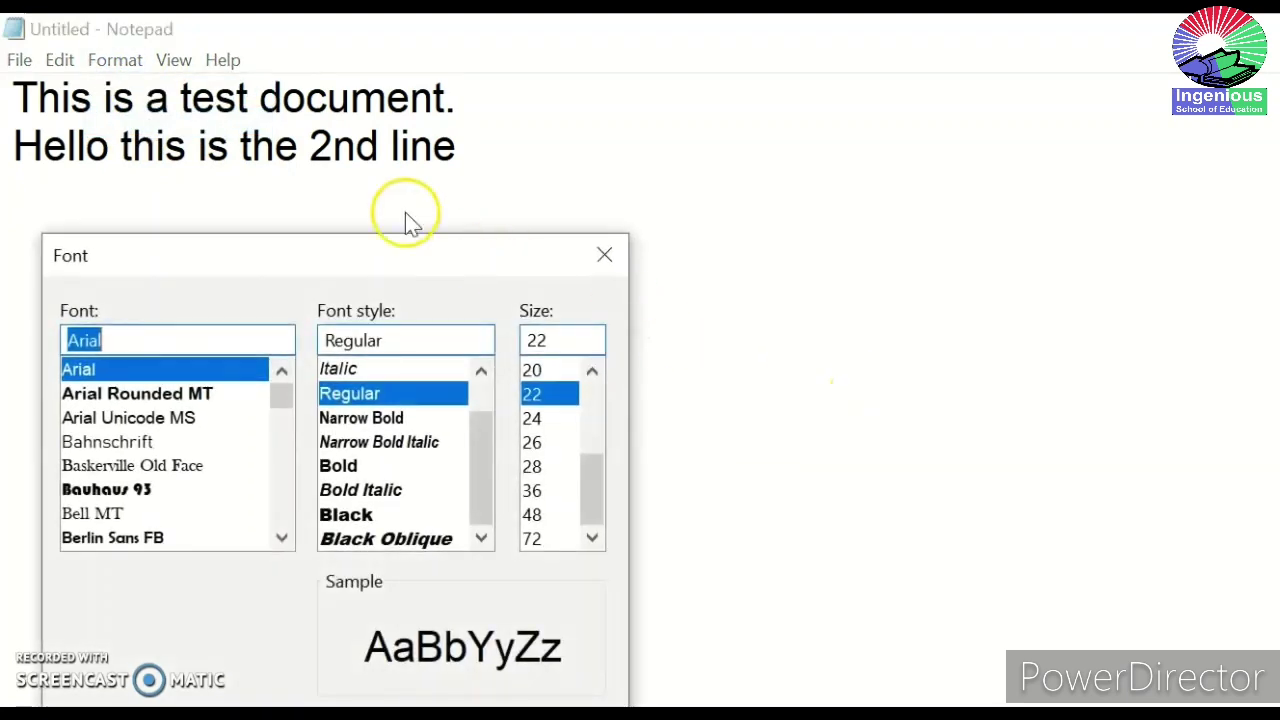
drag(286, 263, 825, 188)
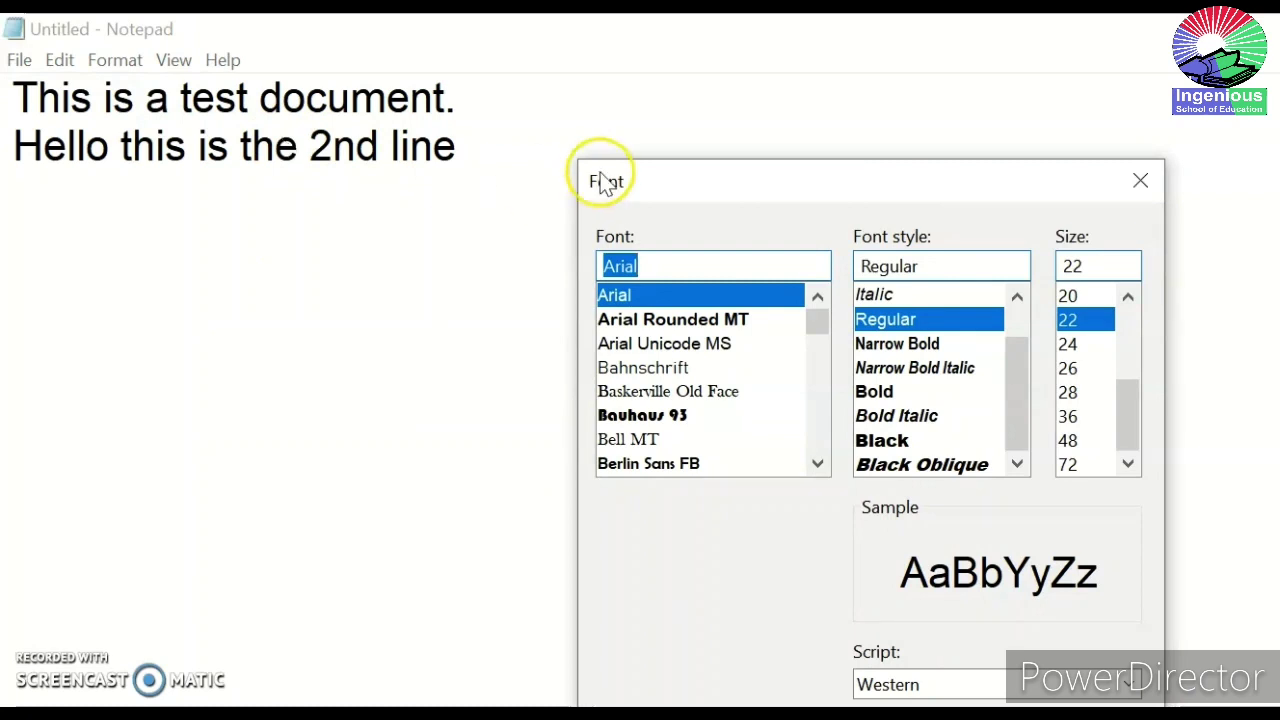
click(1021, 377)
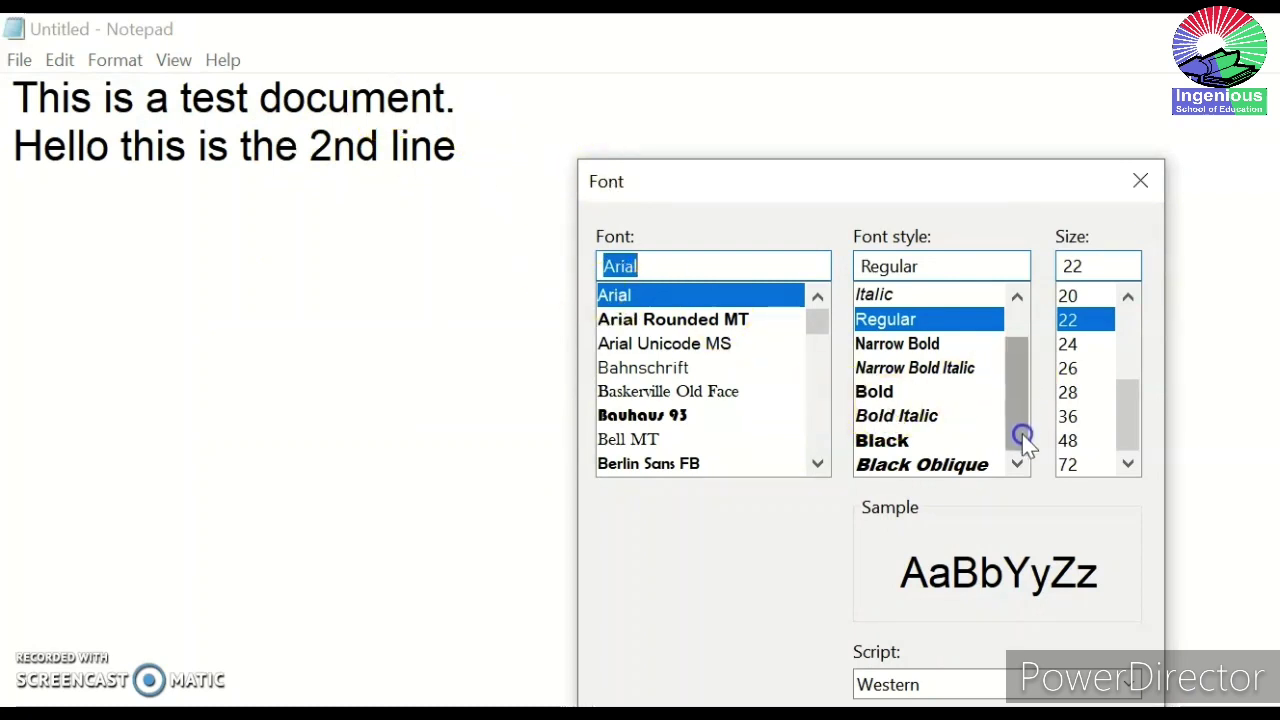
click(883, 443)
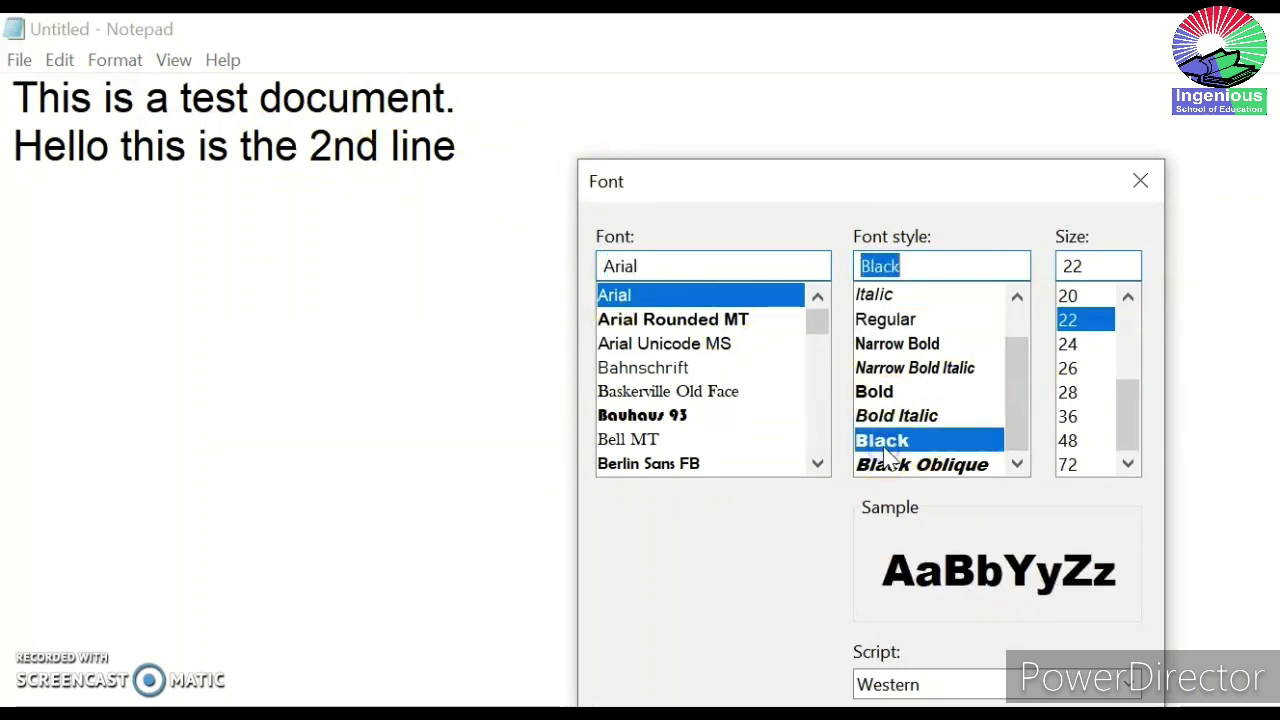
click(885, 394)
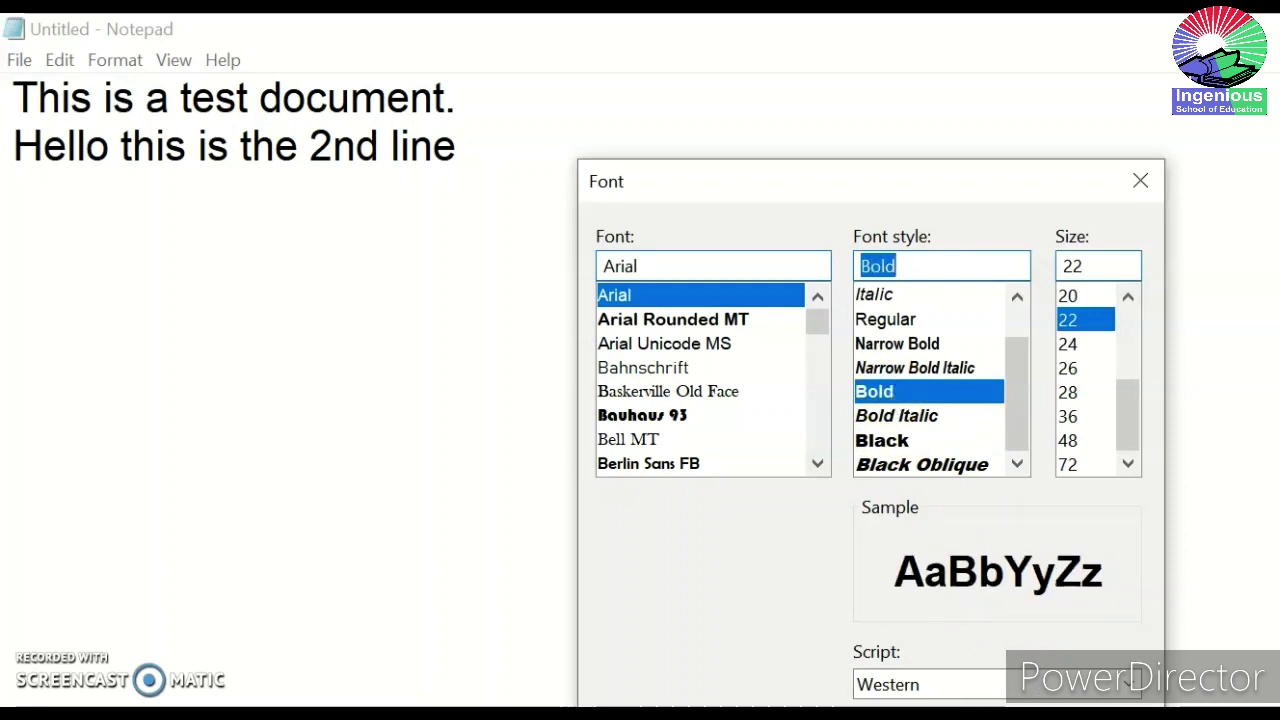
key(Return)
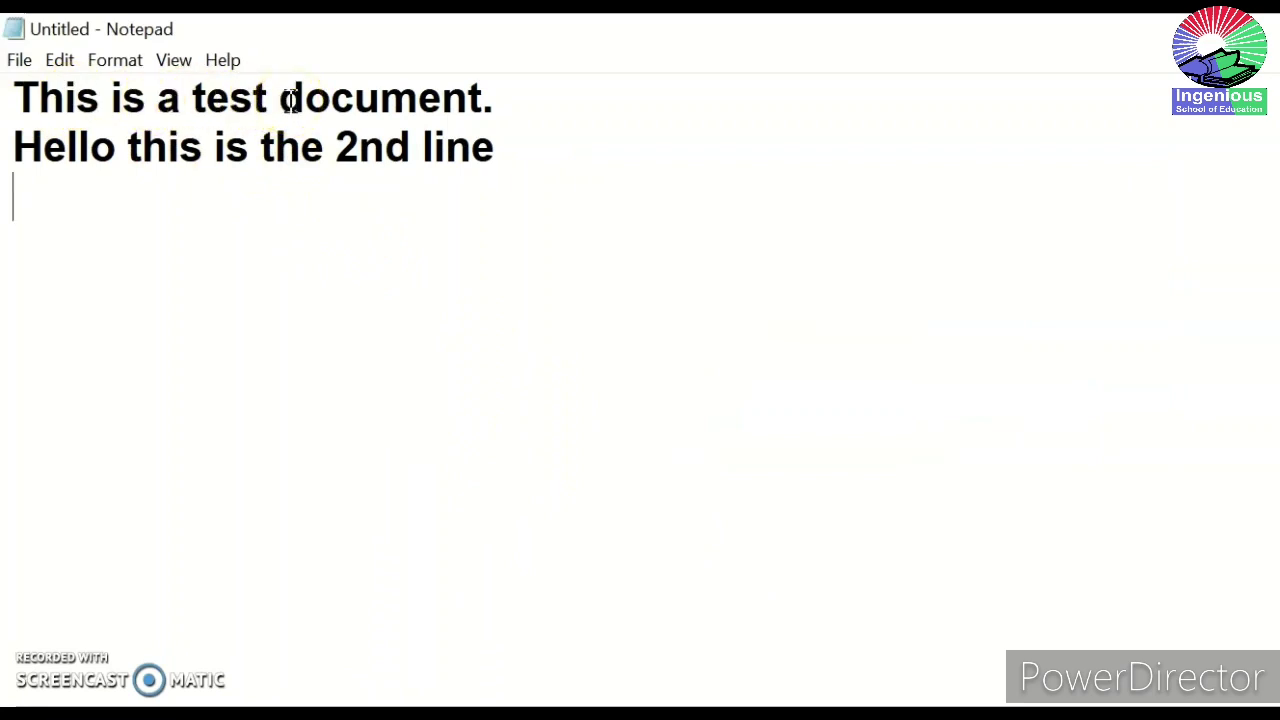
Step: Change the text's font to Comic Sans MS, moving the font settings window clear of the text
click(110, 61)
click(132, 118)
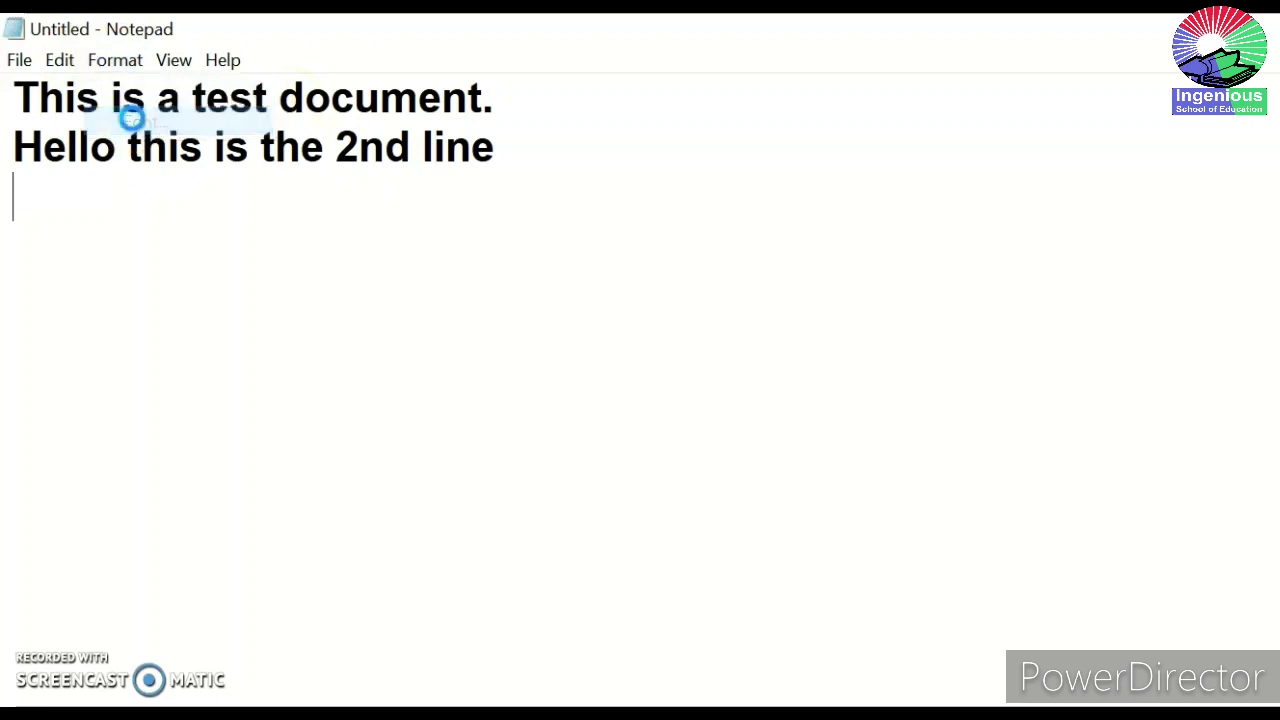
drag(229, 263, 833, 132)
click(879, 258)
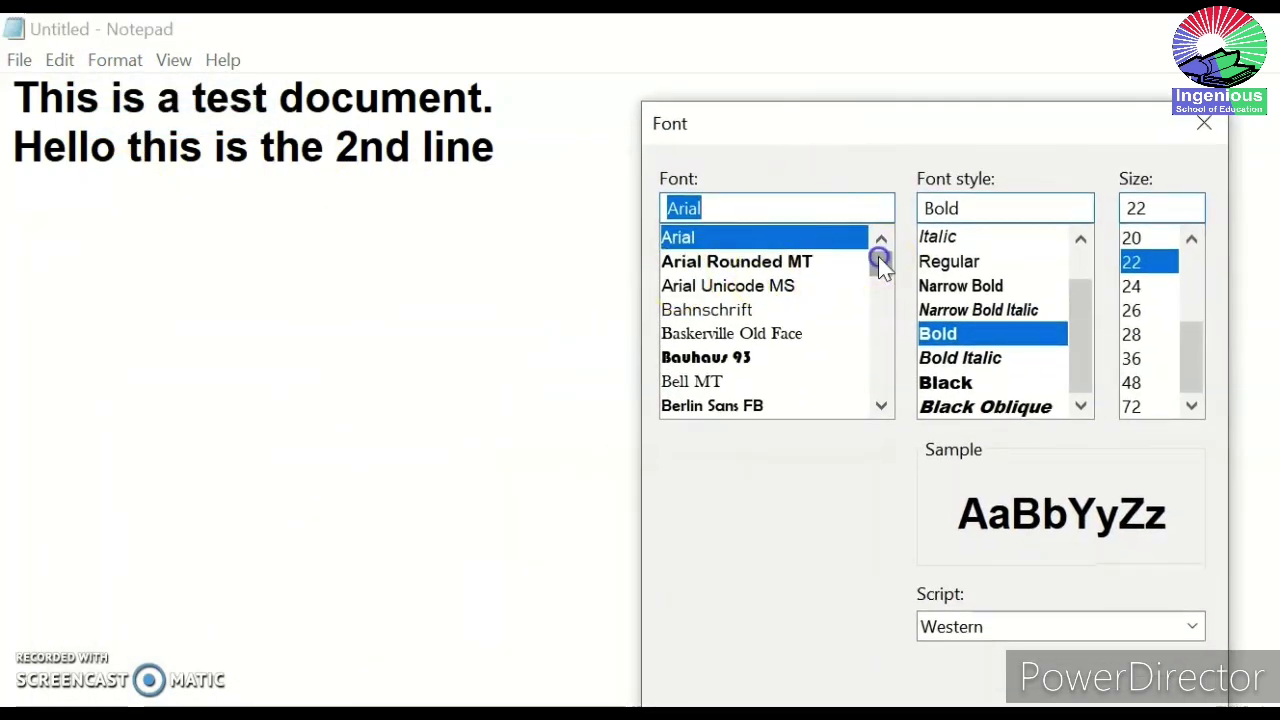
drag(879, 258, 880, 286)
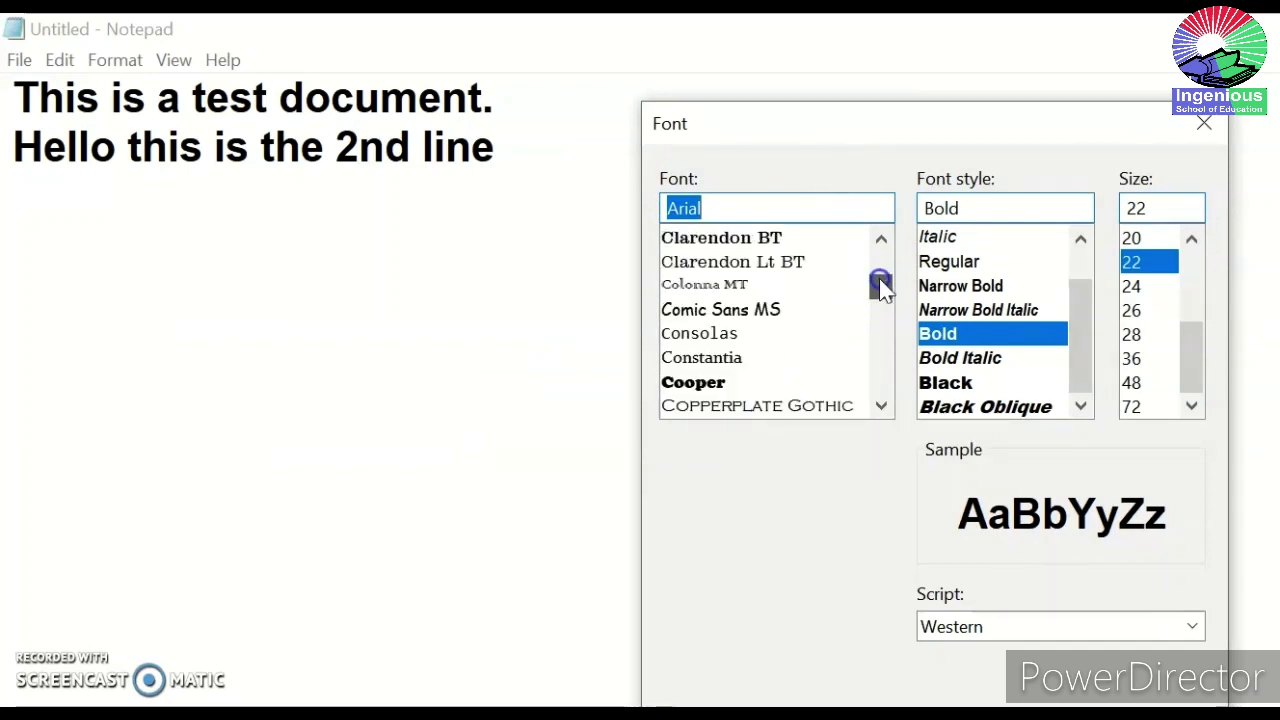
click(733, 310)
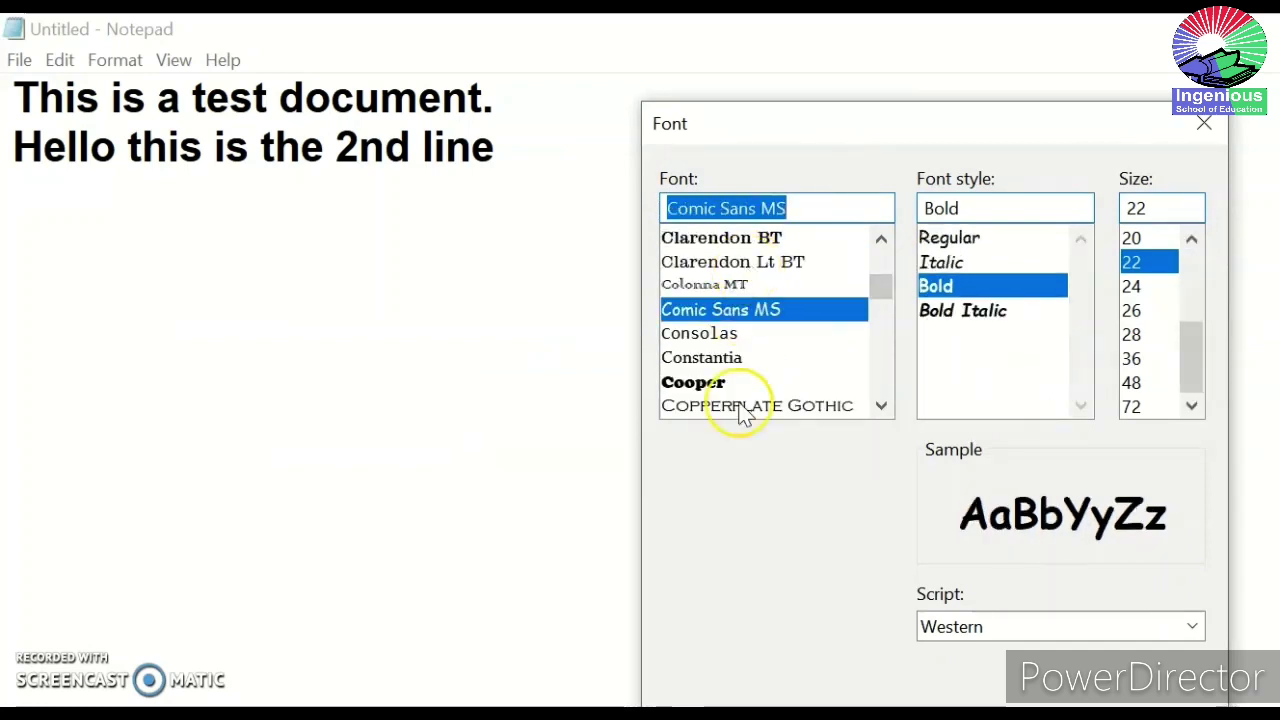
key(Return)
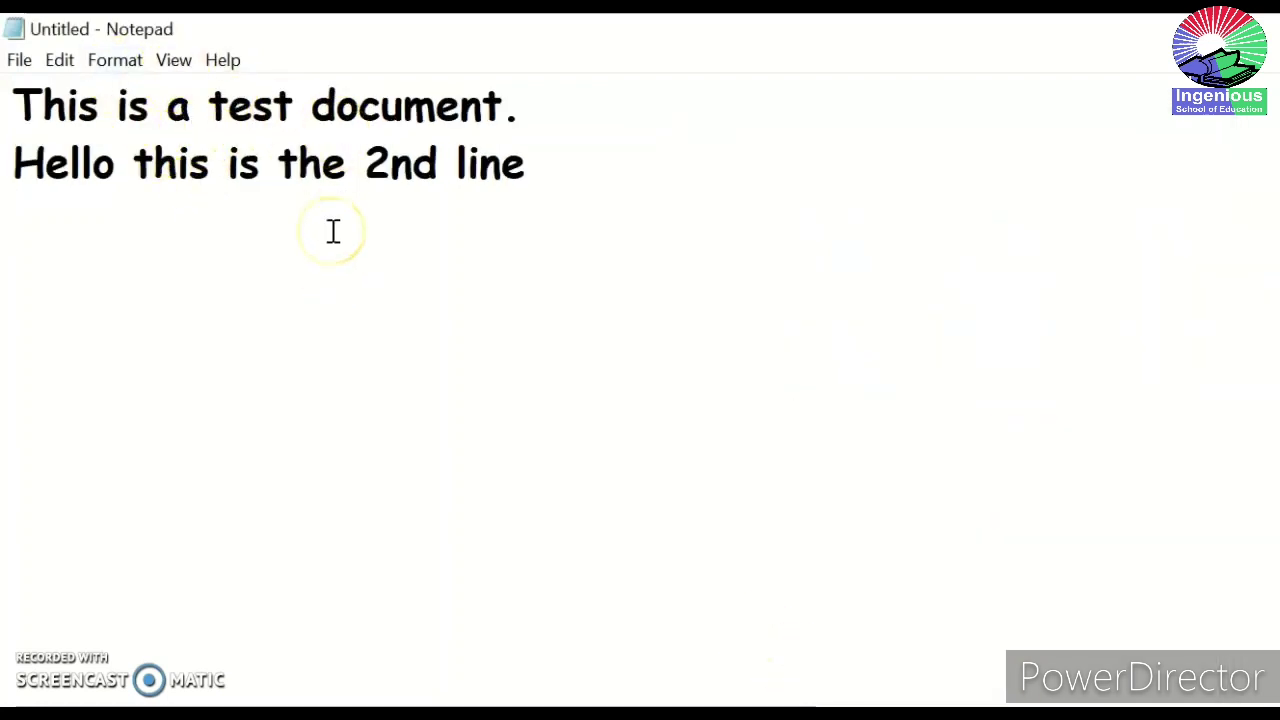
Step: Change the text's font to Kaufmann BT, keeping the Bold style
click(115, 60)
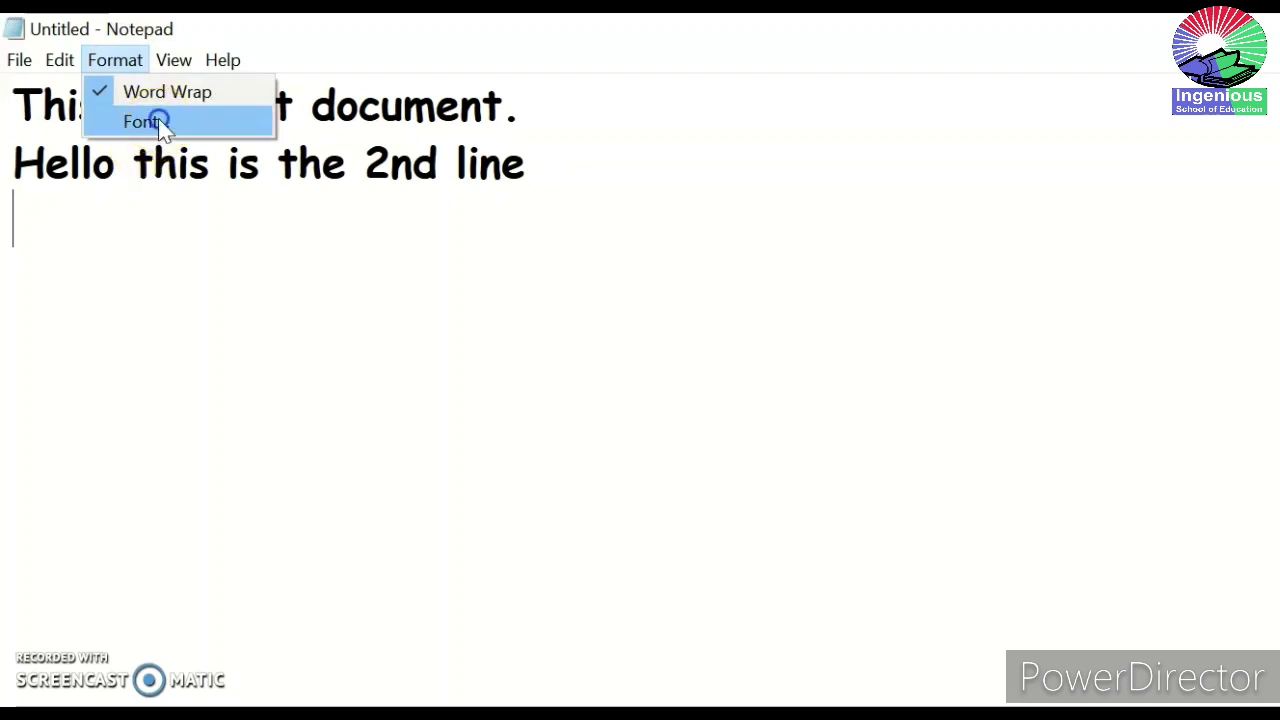
click(143, 119)
drag(477, 258, 1270, 123)
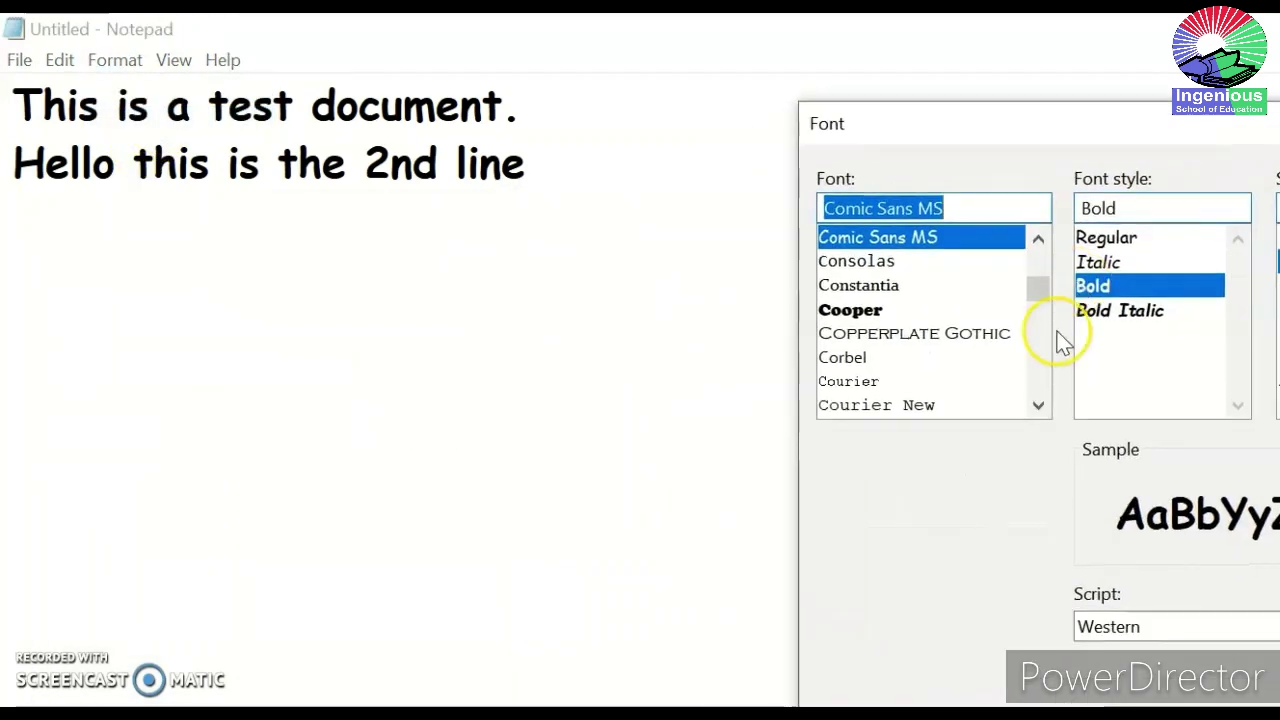
drag(1041, 294, 1043, 338)
click(850, 262)
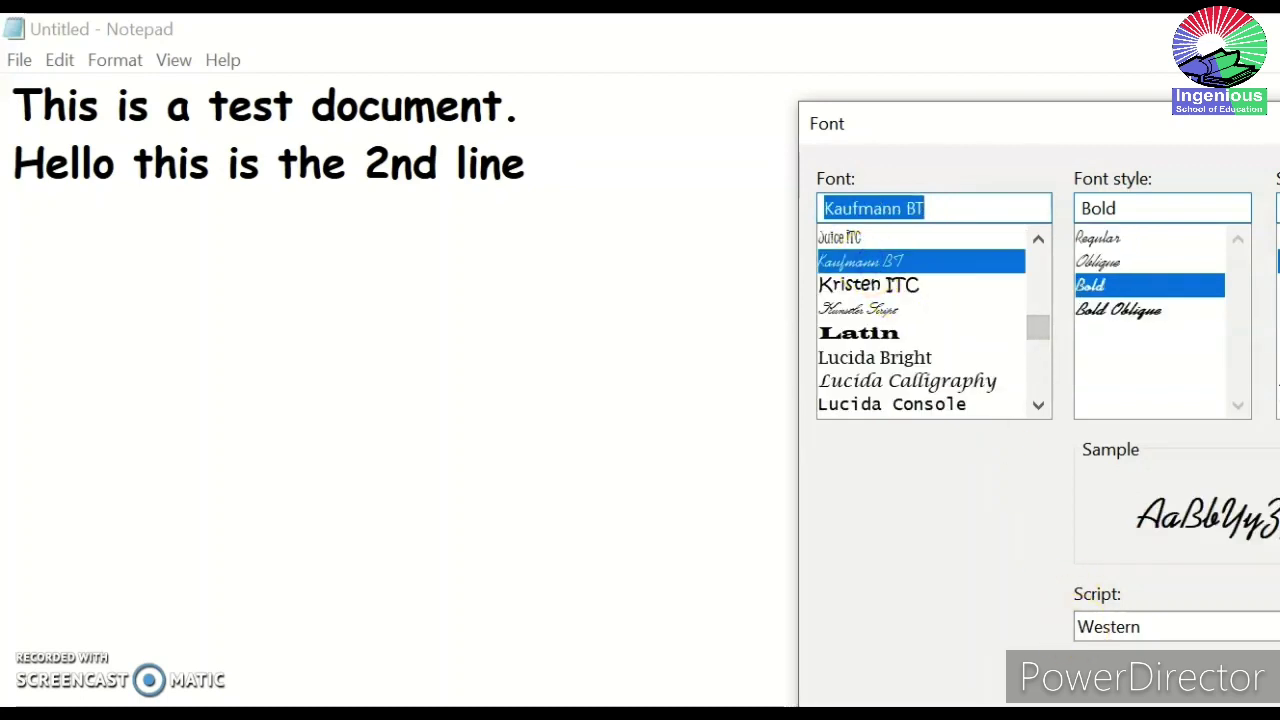
key(Return)
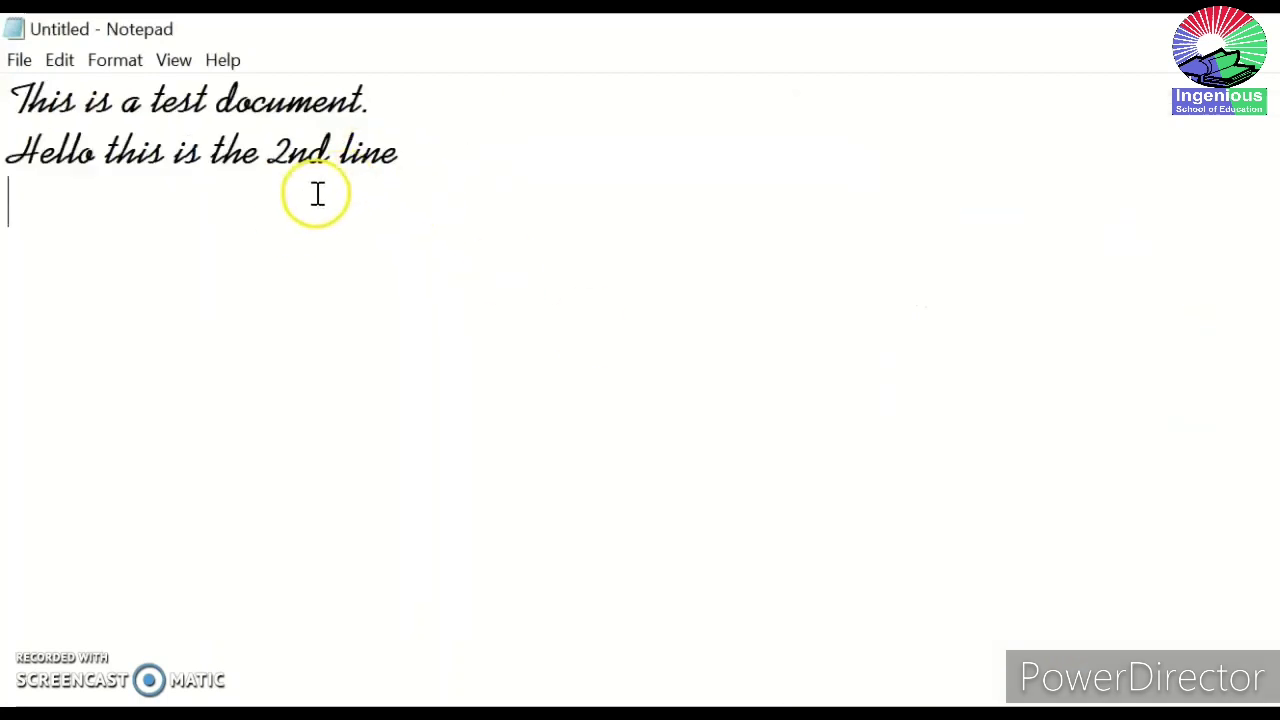
Step: Set the text's font to Algerian Bold in size 8, after trying Lucida Bright
click(115, 60)
click(125, 120)
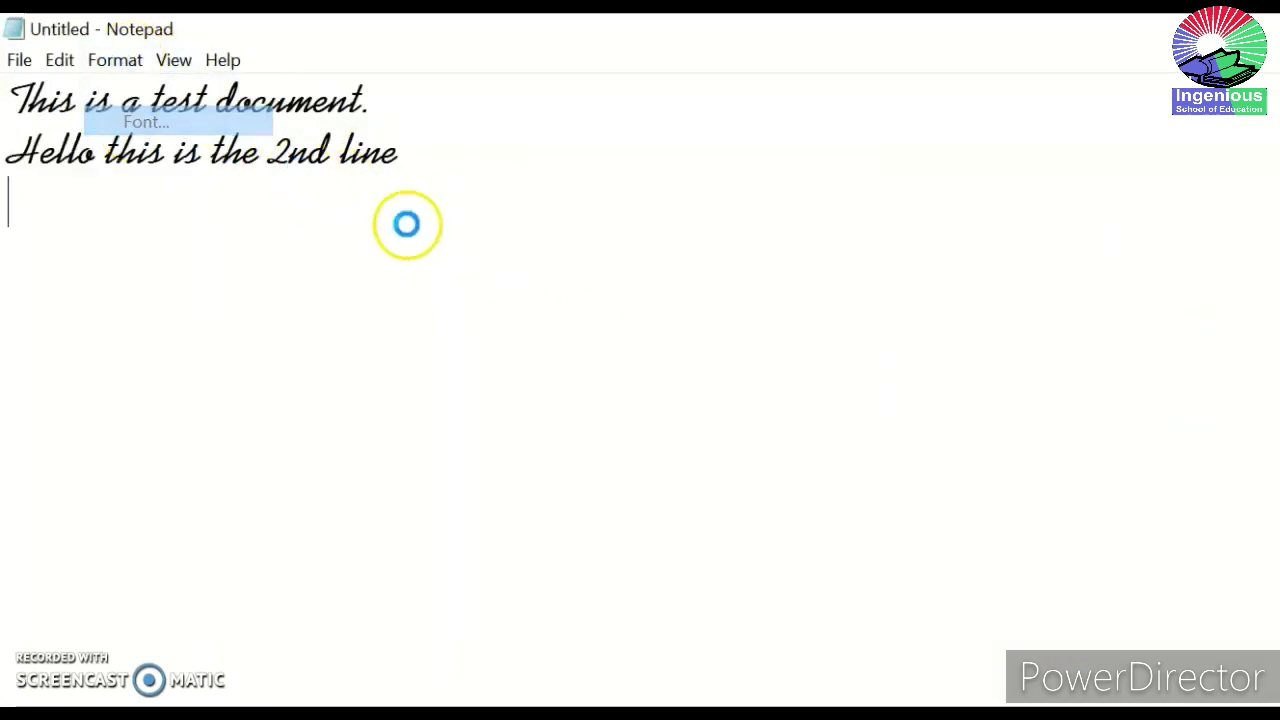
drag(265, 245, 882, 155)
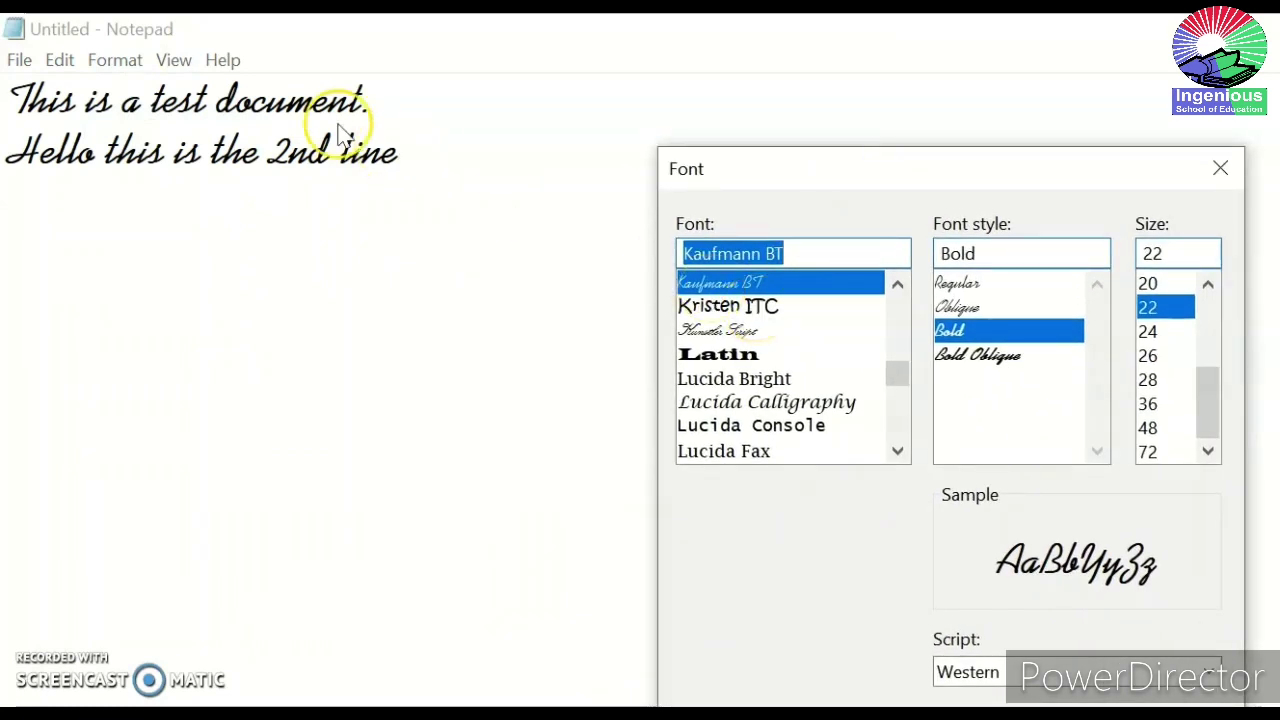
click(760, 380)
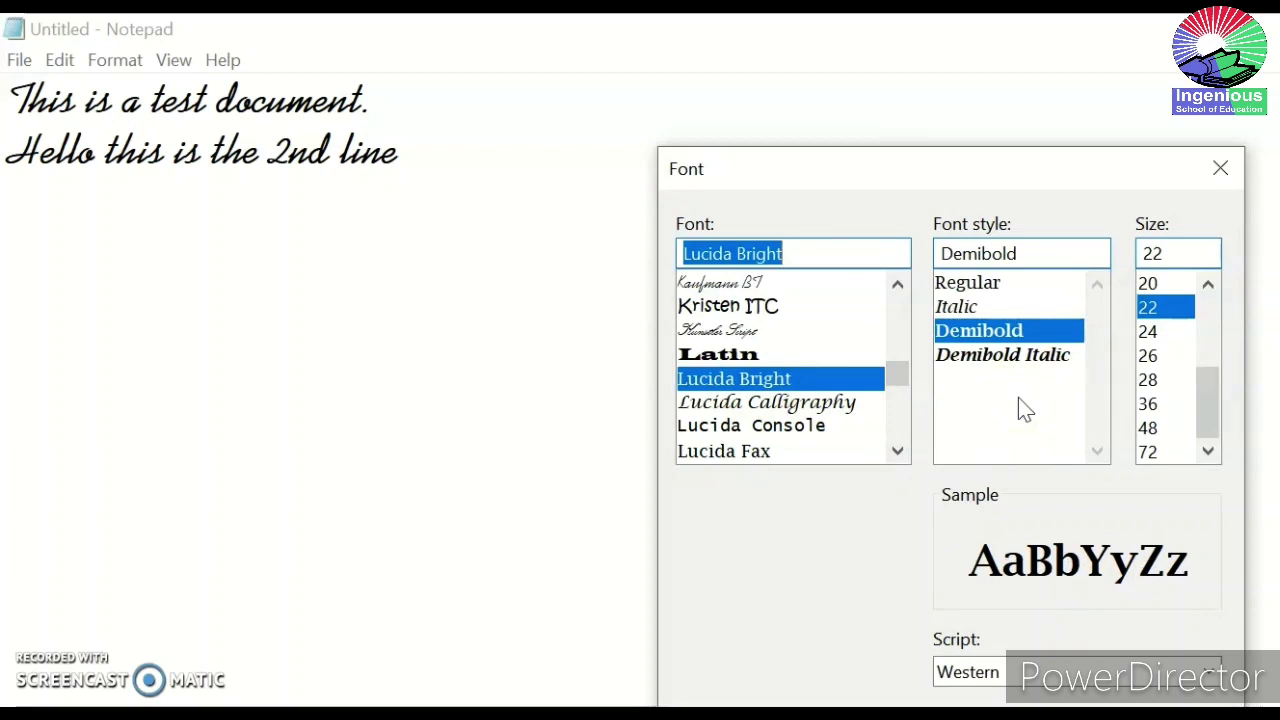
drag(908, 380, 897, 277)
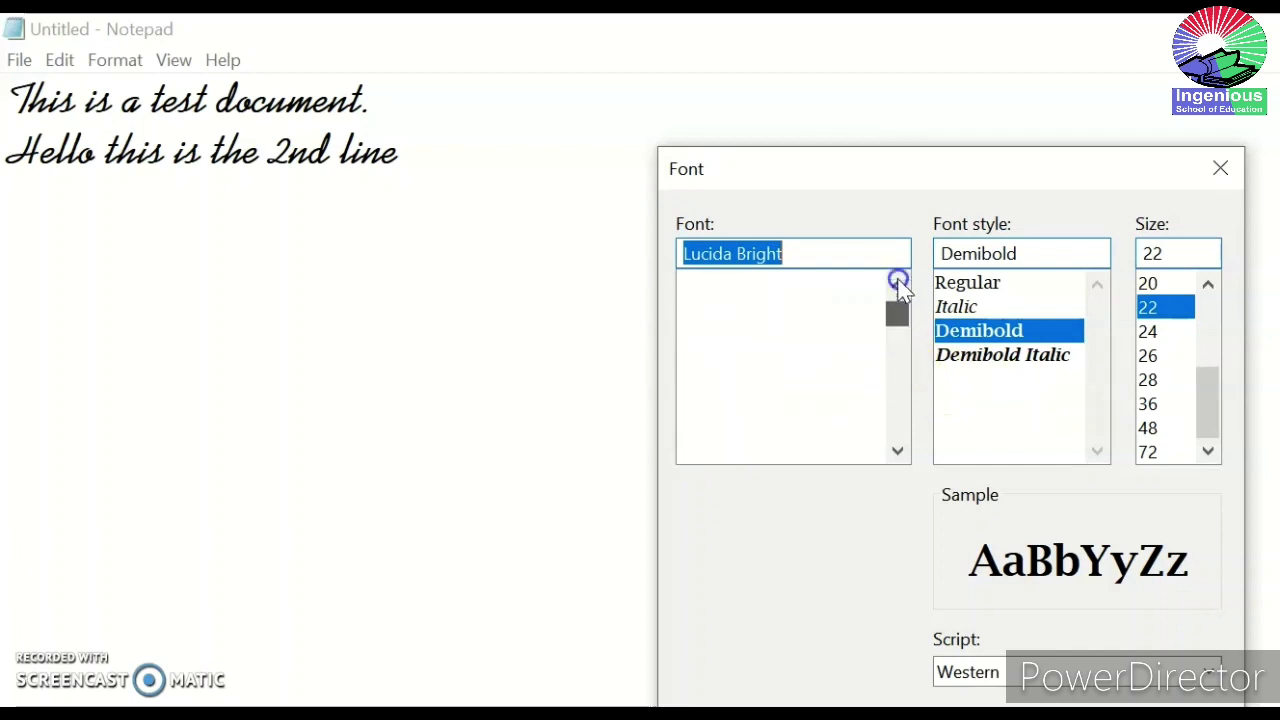
click(760, 310)
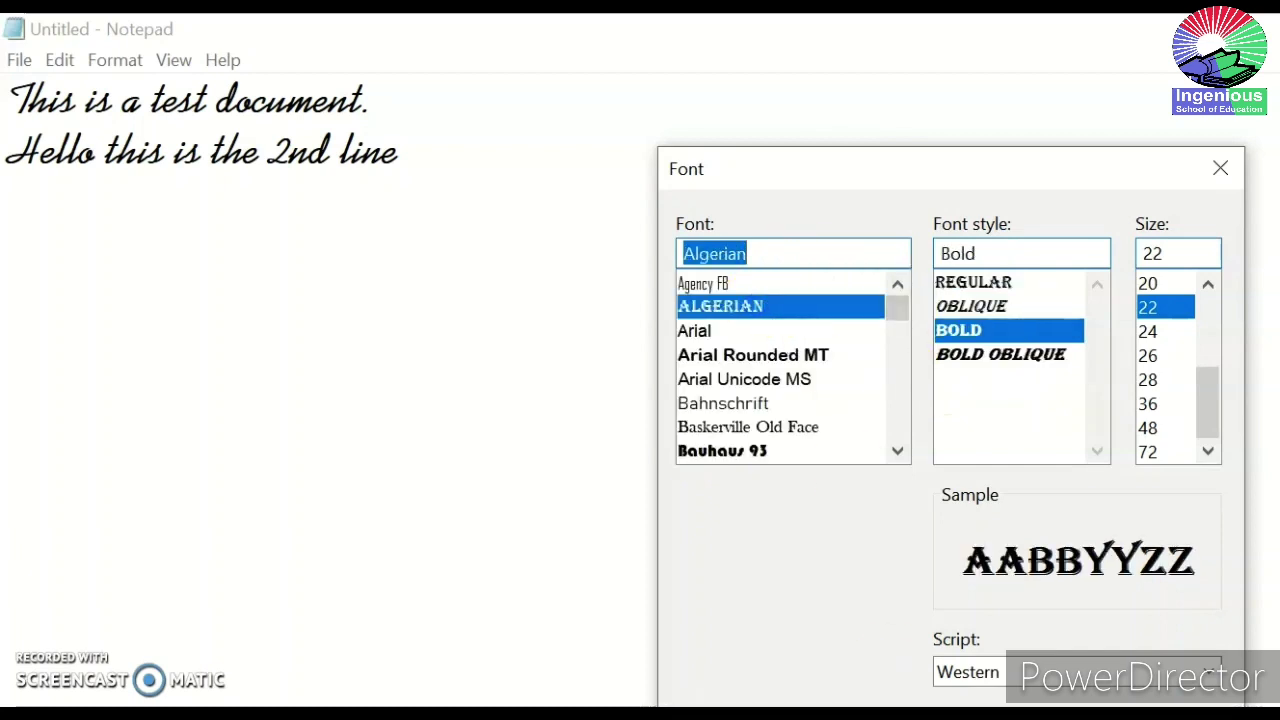
drag(1212, 394, 1218, 342)
click(1152, 285)
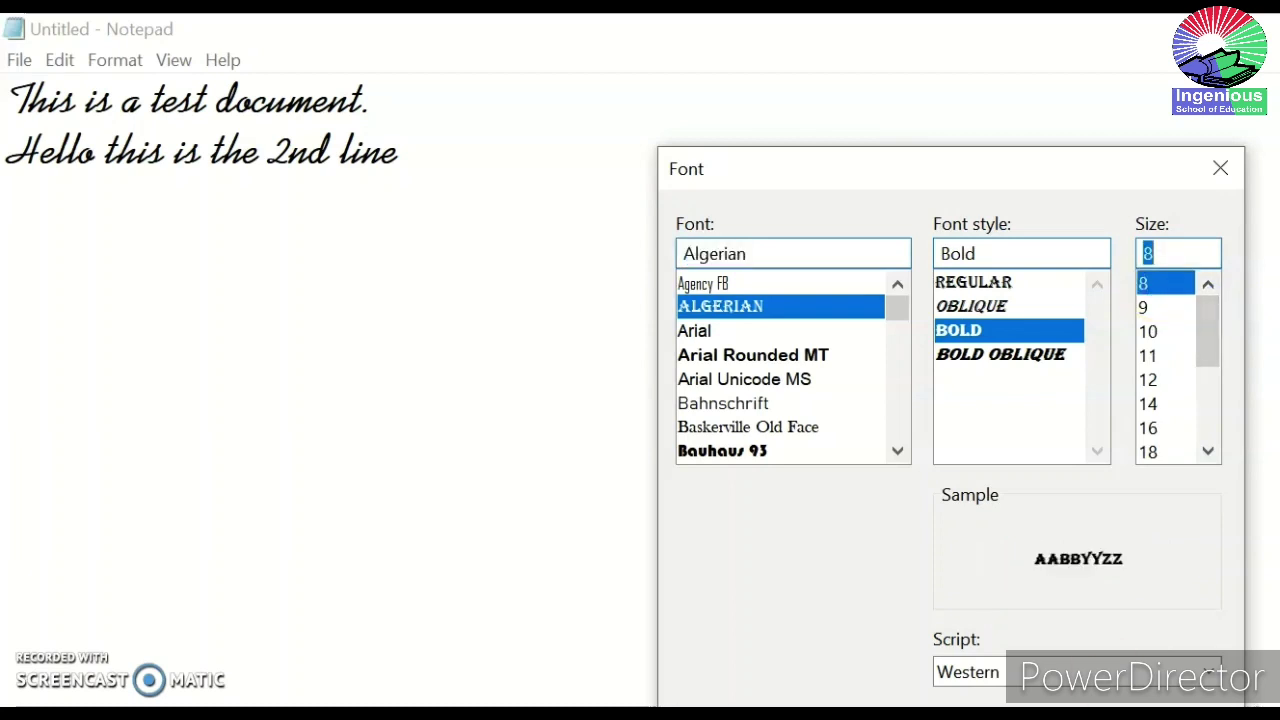
key(Return)
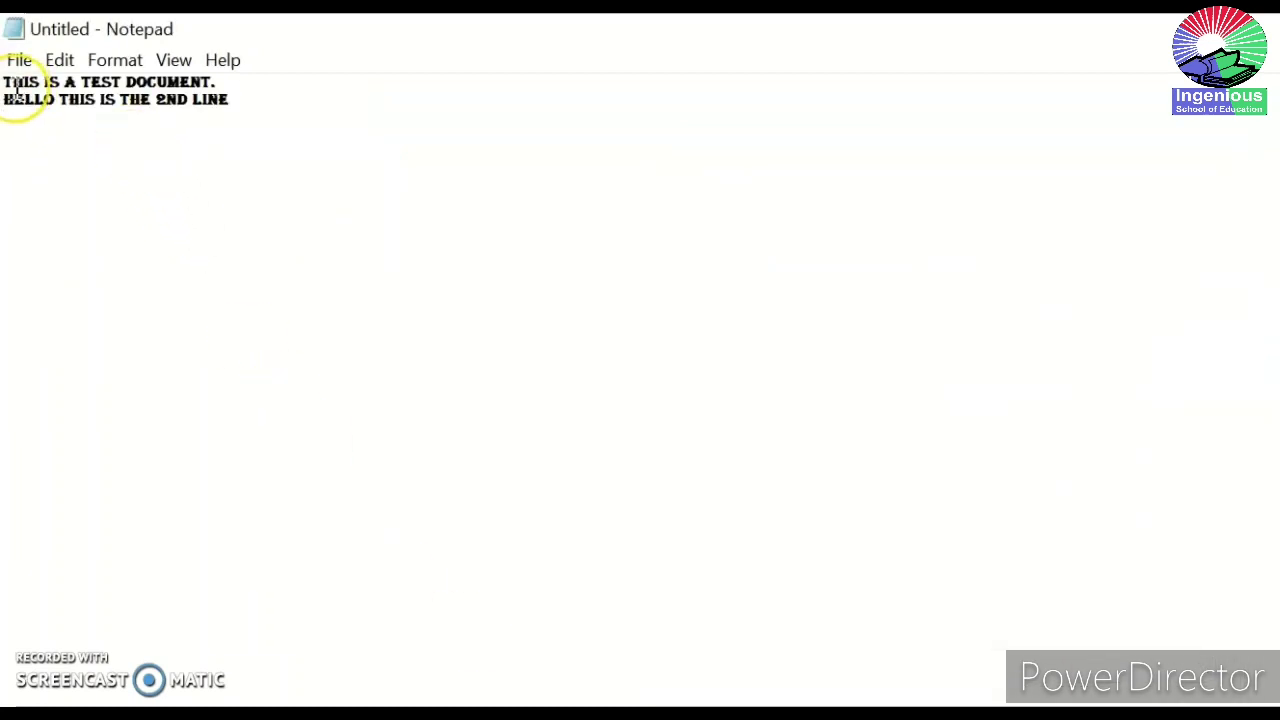
click(108, 62)
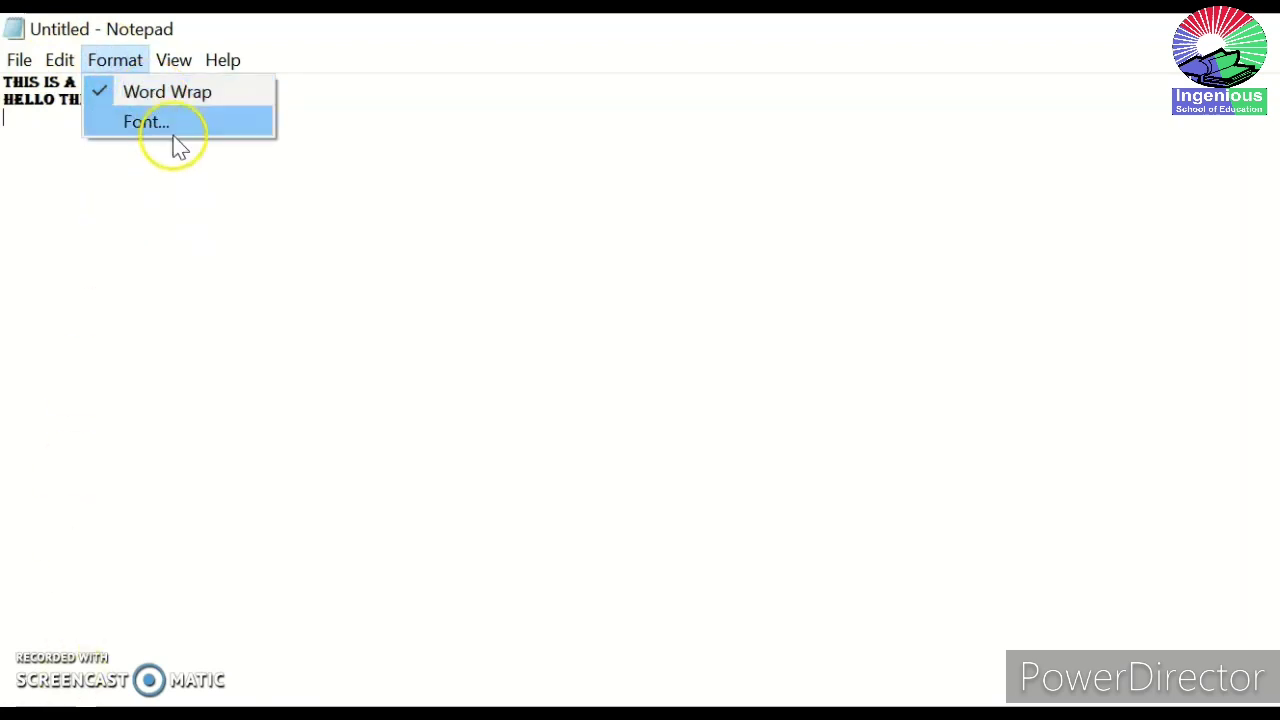
click(340, 434)
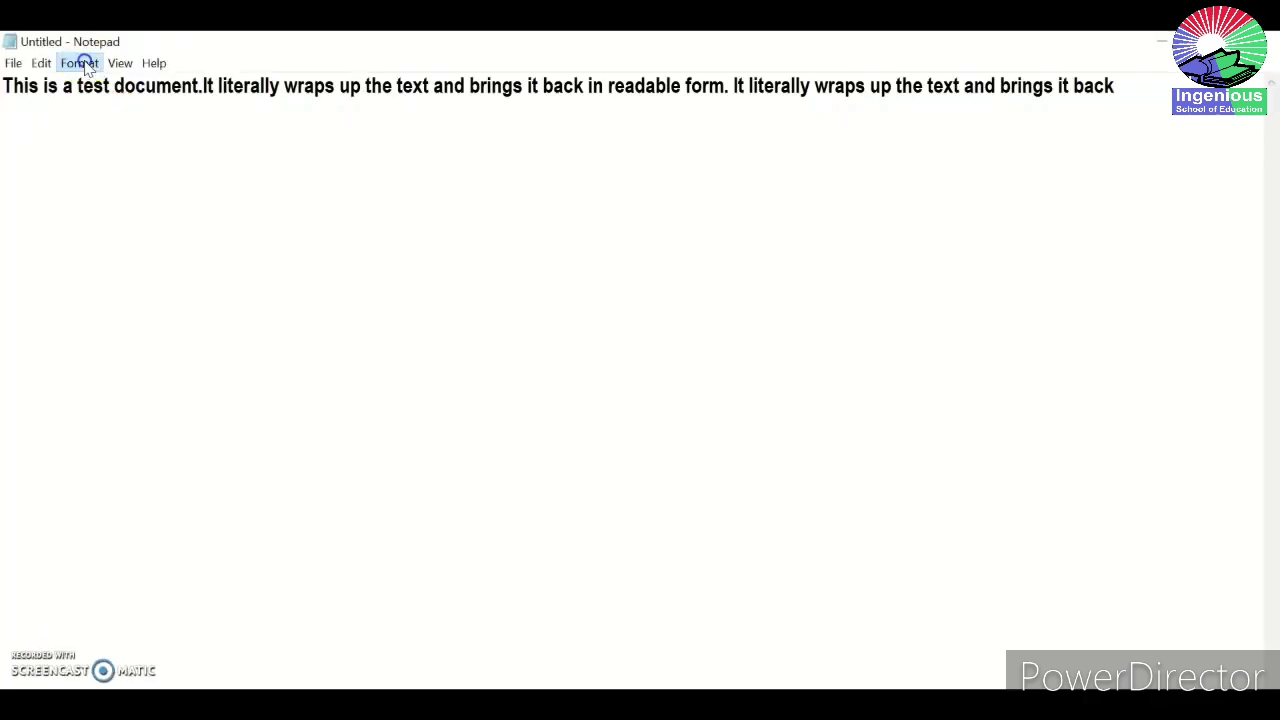
Step: Turn off Word Wrap and append "i have reached to the edge of the screen" to the end of the line
click(84, 63)
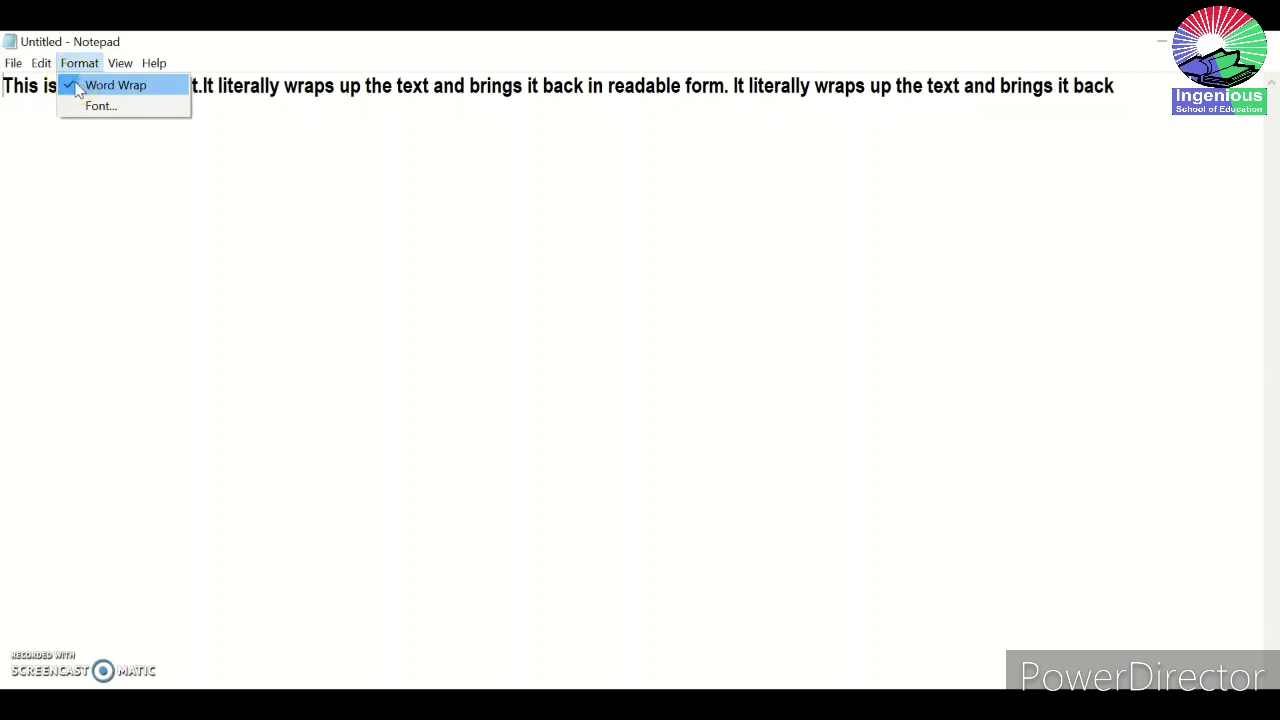
click(80, 87)
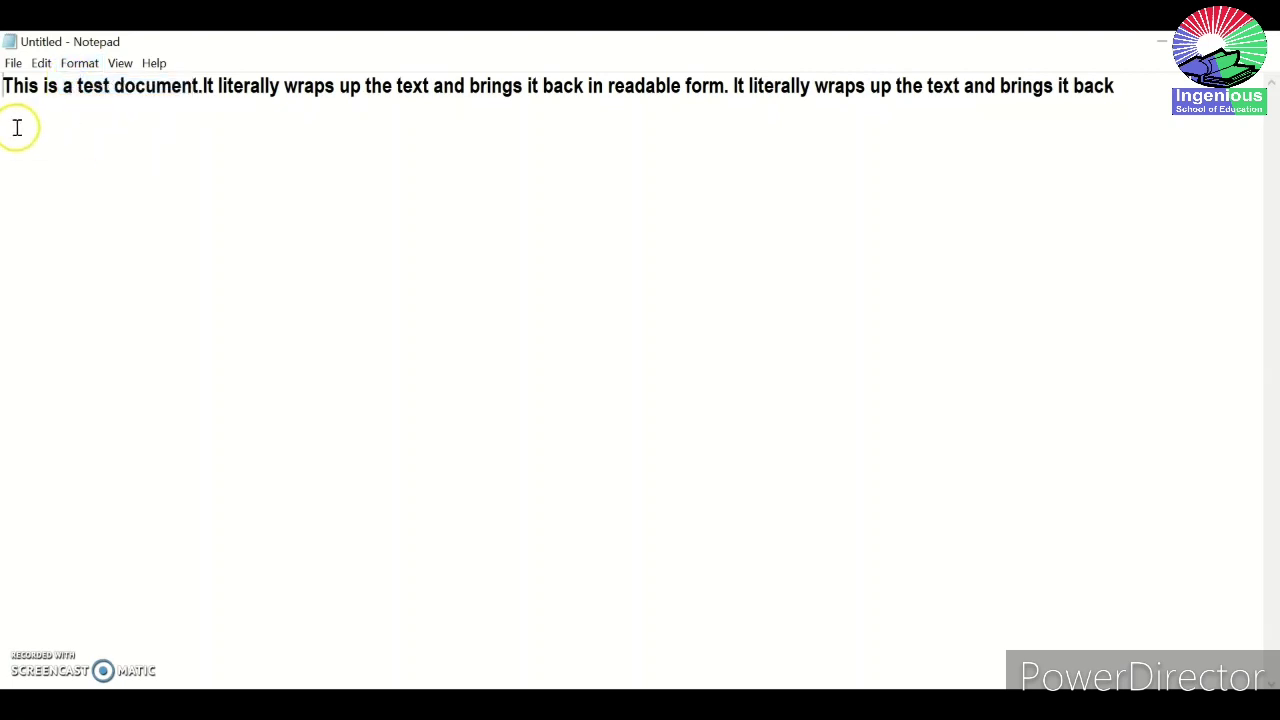
click(1120, 85)
text(i have reached )
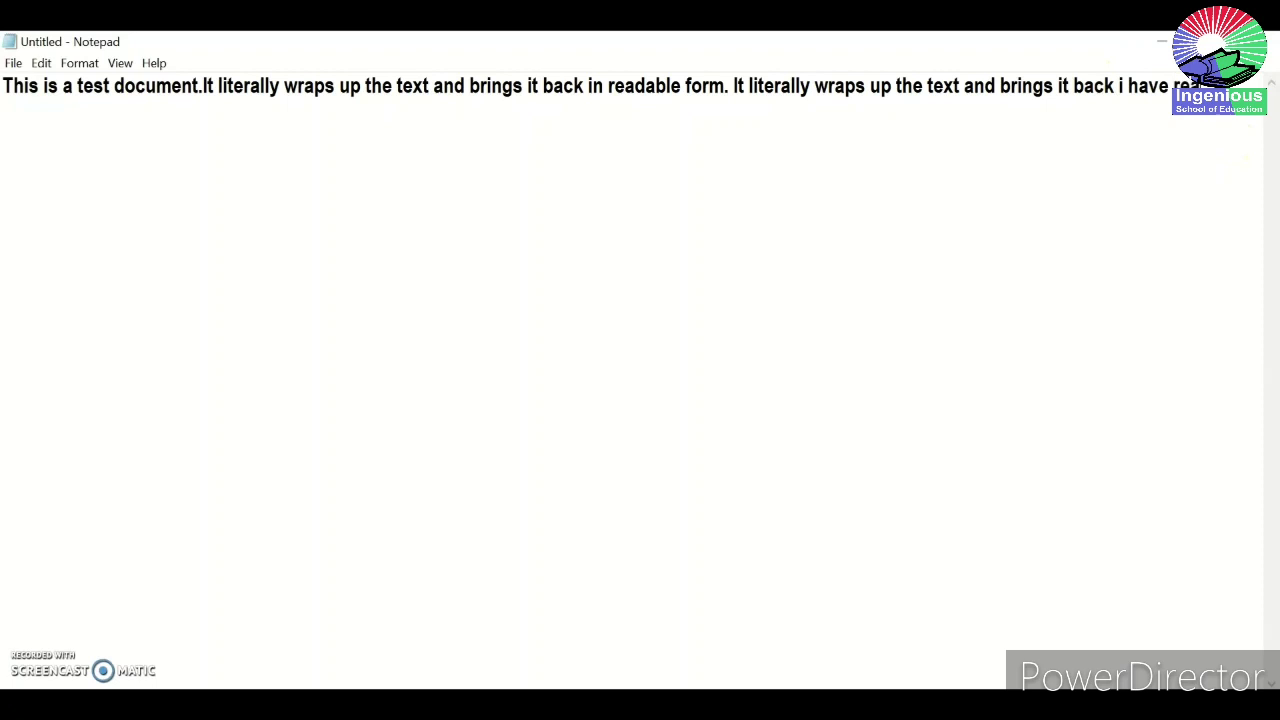
text(to the e)
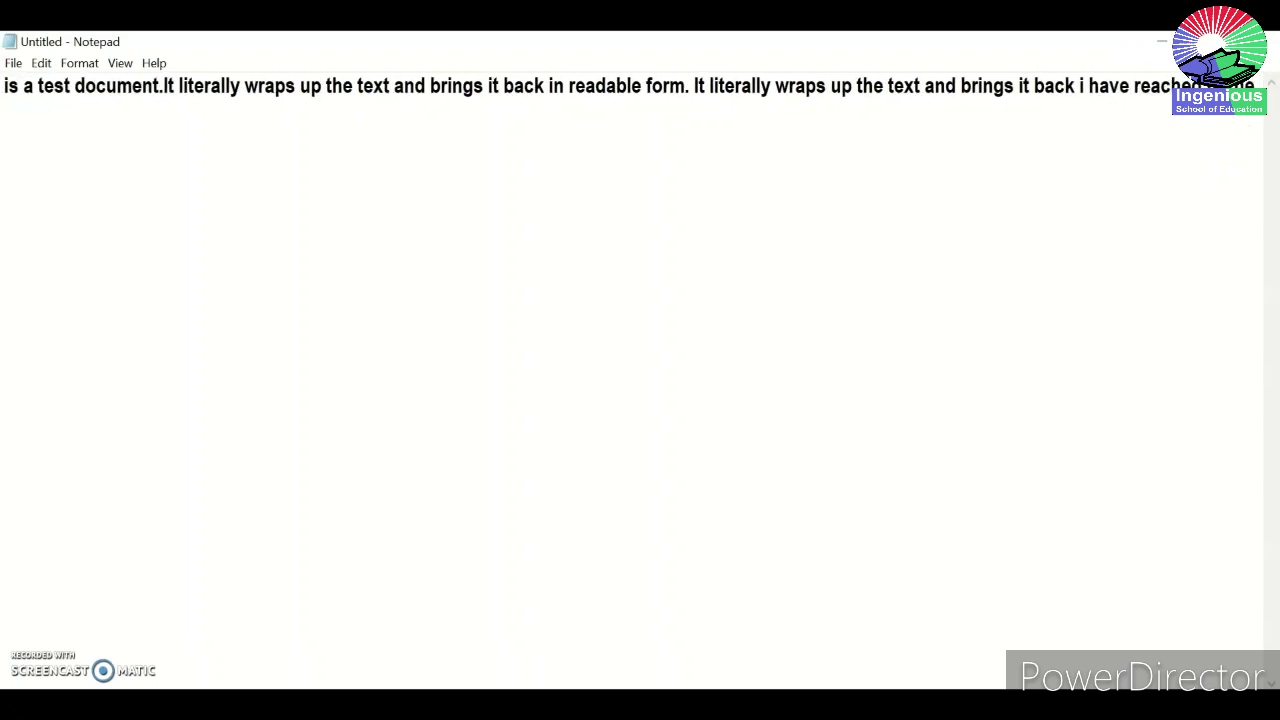
text(dge of the )
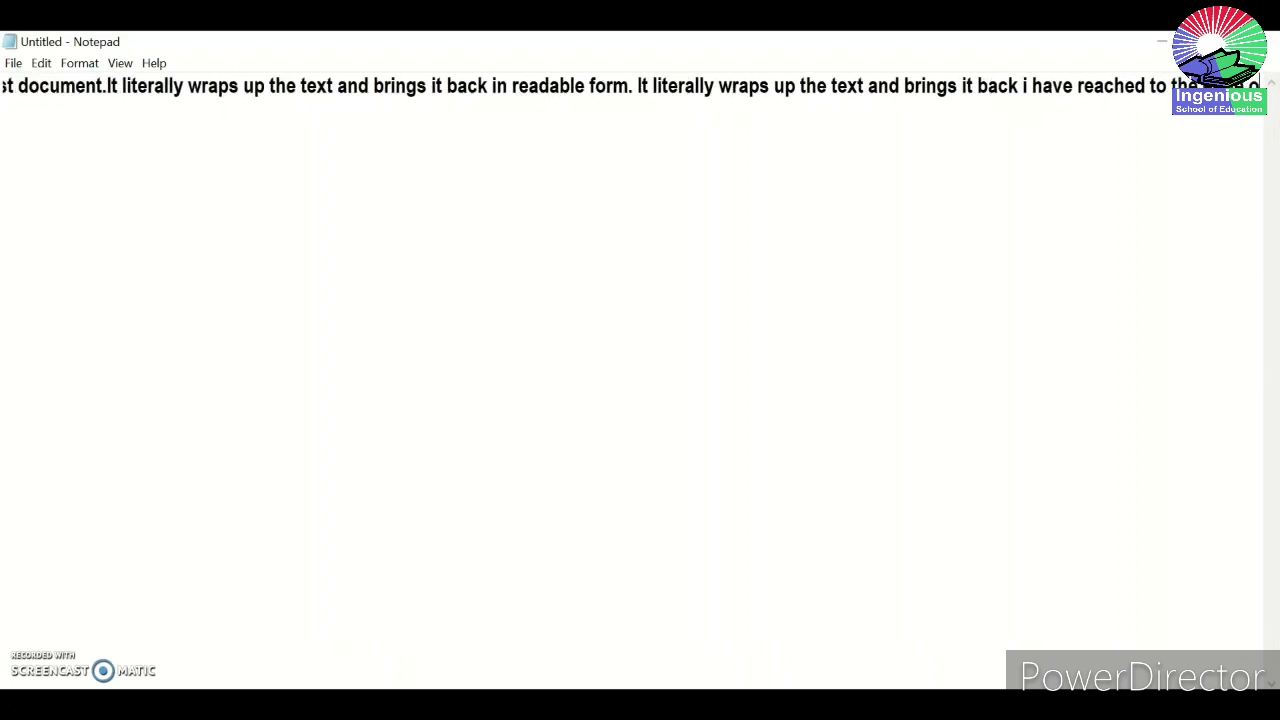
text(screen)
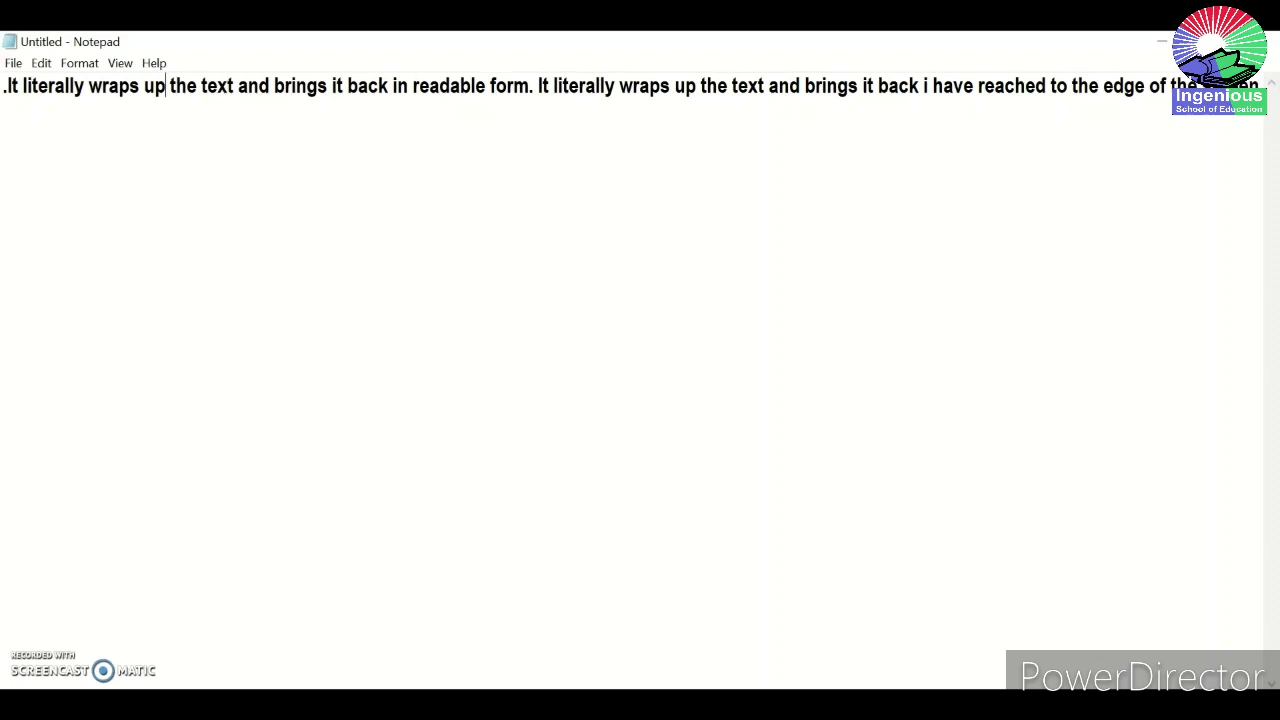
Step: Examine the unwrapped line from its end back to its beginning and across its full width
key(Left)
key(Left)
key(Left)
key(Left)
key(Left)
key(Left)
key(Left)
key(Left)
key(Left)
key(Left)
key(Left)
key(Left)
key(Left)
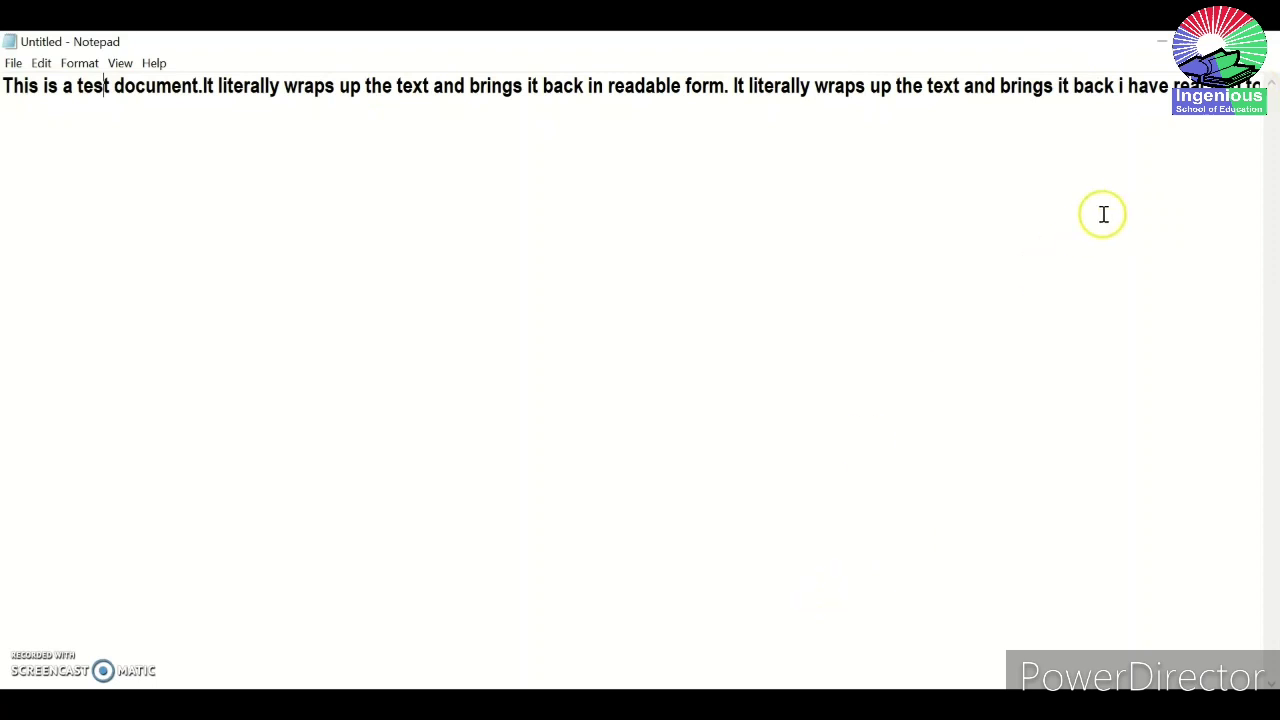
click(1203, 152)
scroll(1206, 151, right, 2)
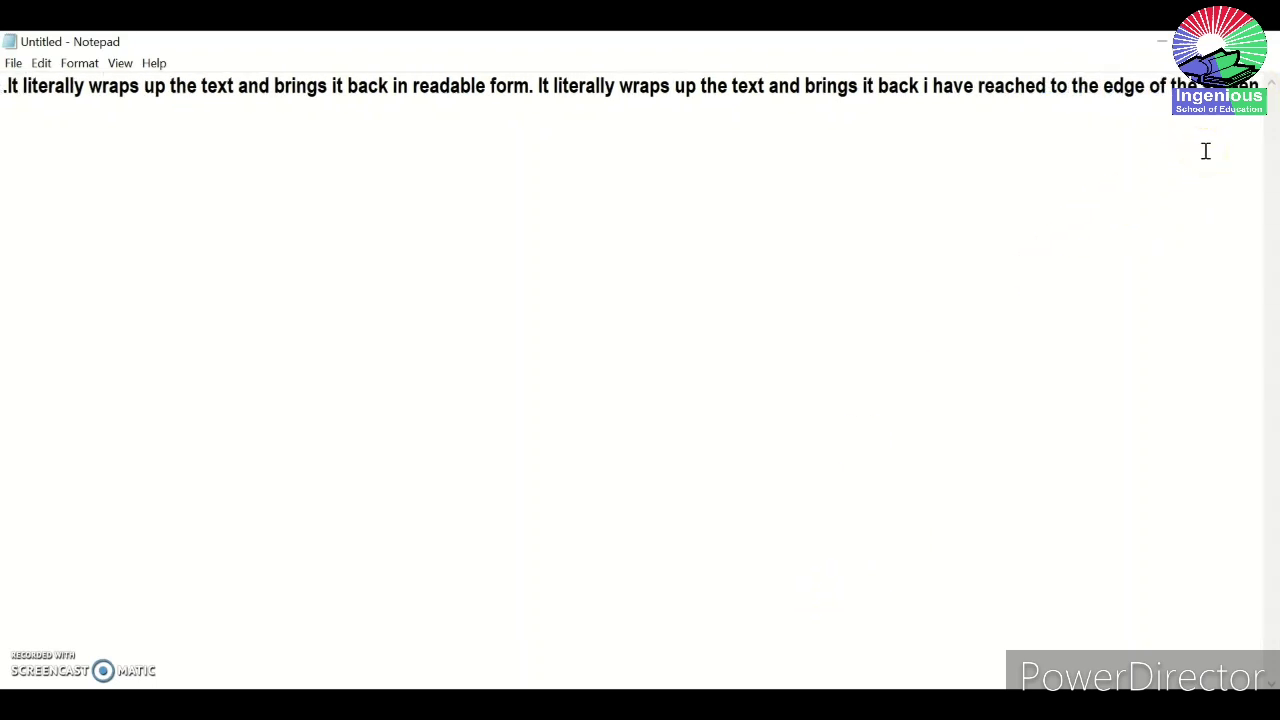
scroll(1206, 151, left, 4)
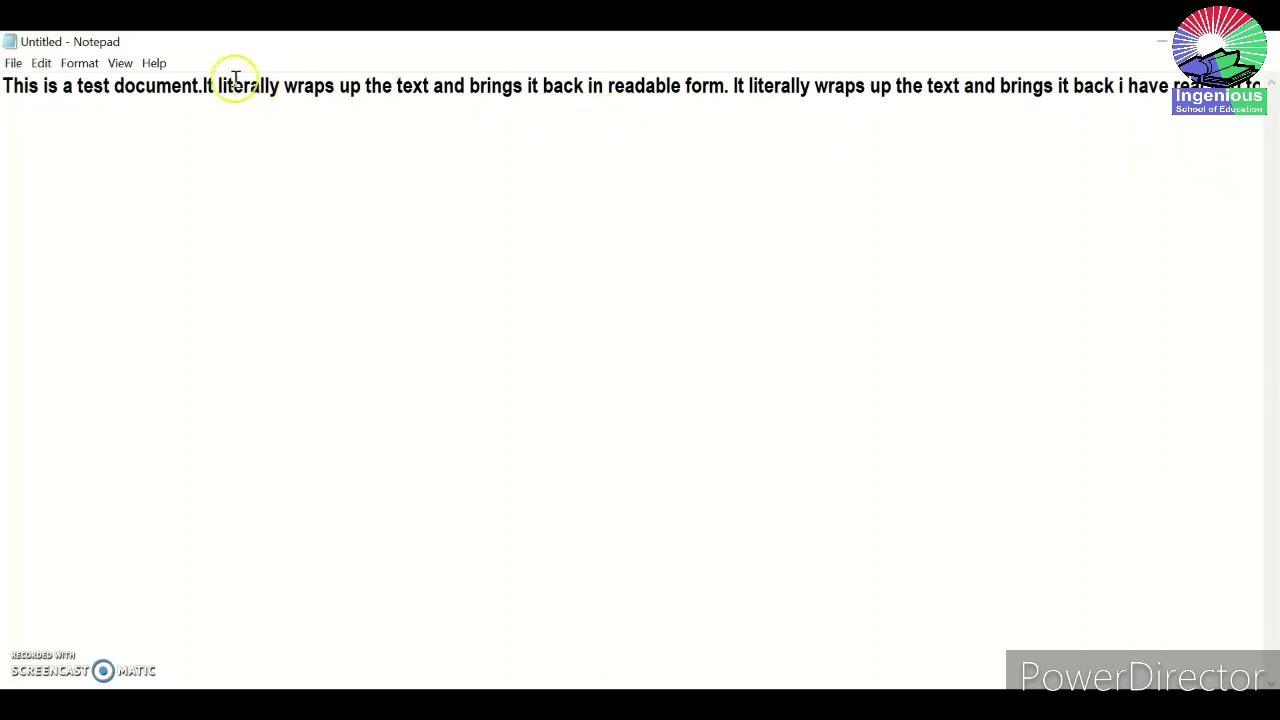
Step: Turn on Word Wrap and append a long run of the letter g after "screen", continuing past the window's edge
click(79, 63)
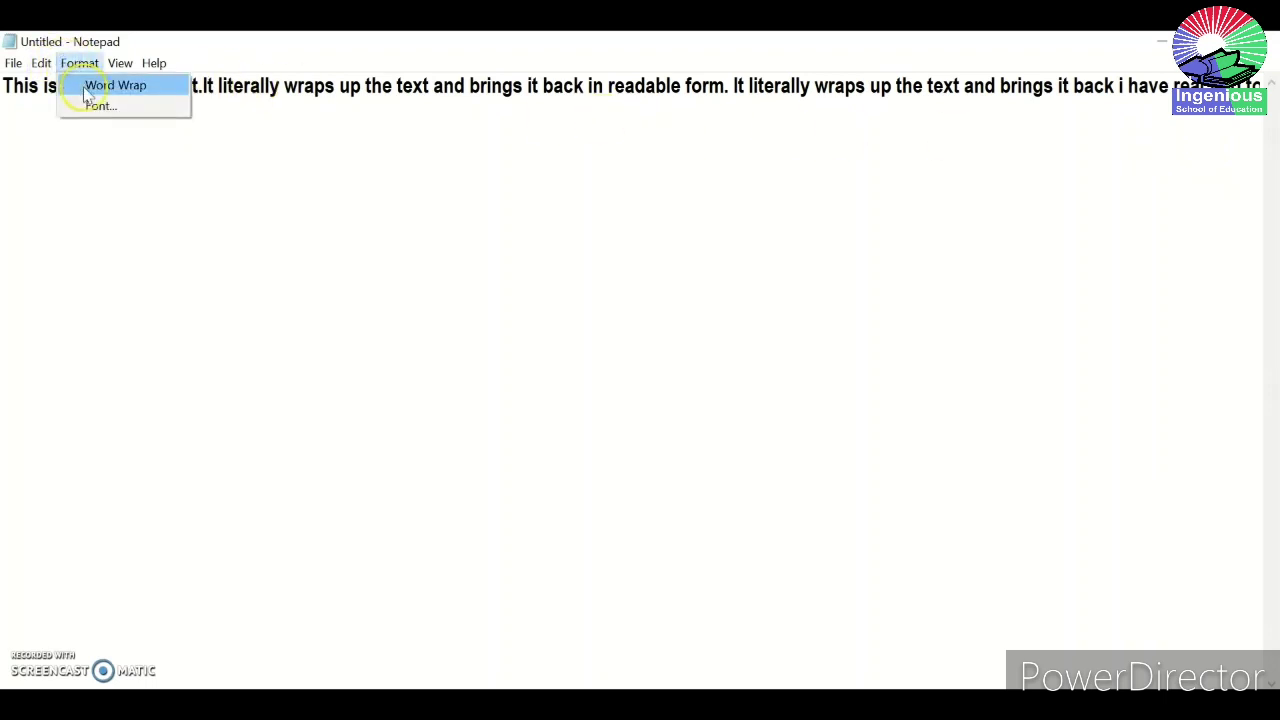
click(87, 89)
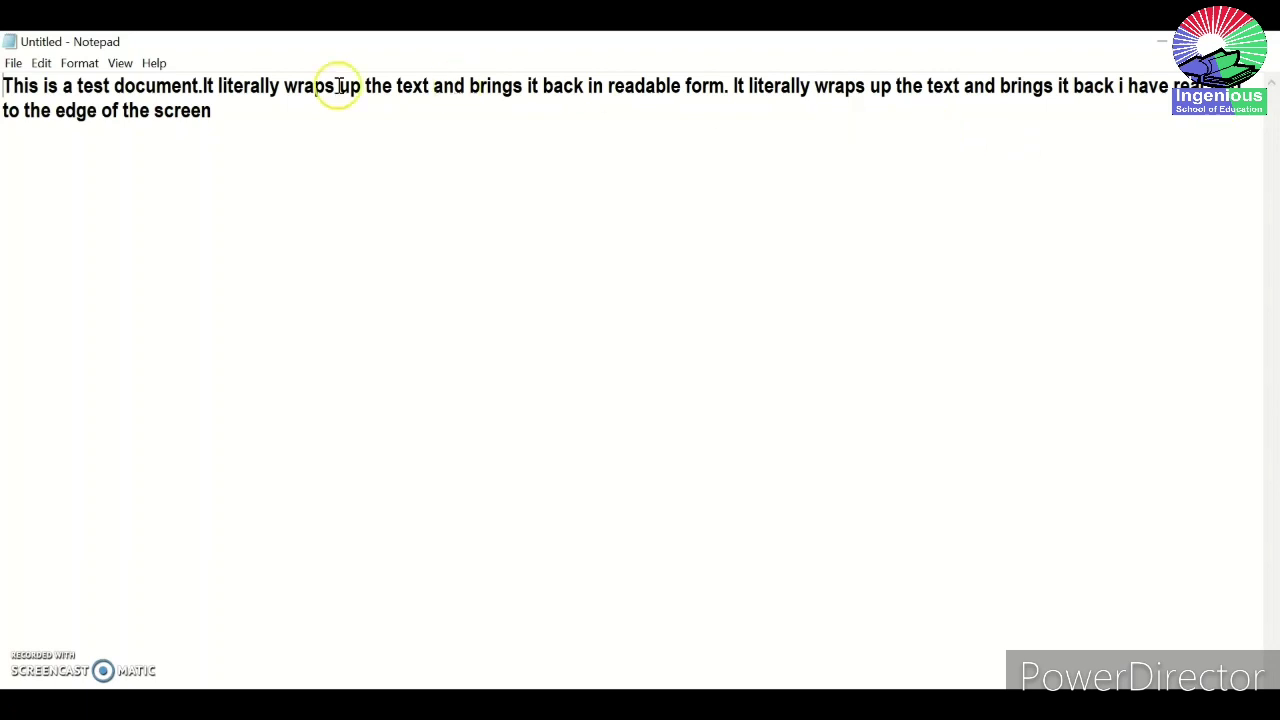
click(217, 115)
text(gggggggggggggggggggggggggggggggggggggg)
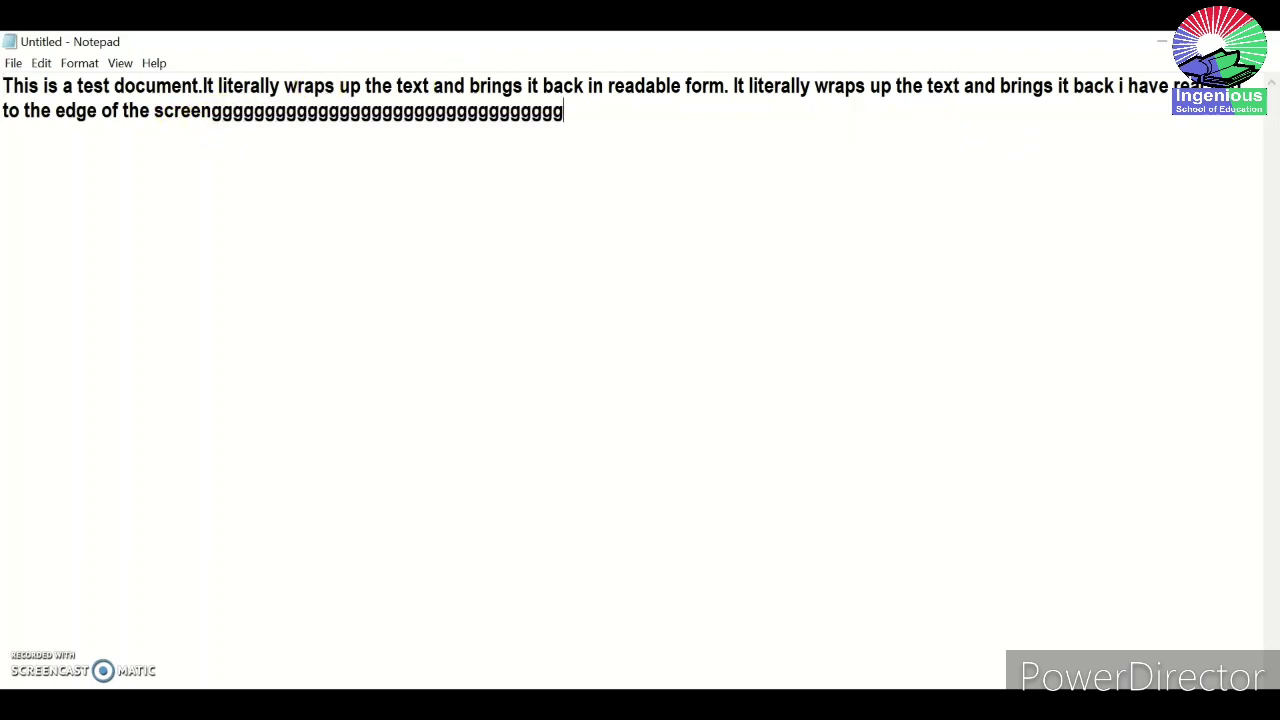
text(gggggggggggggggggggggggggggggggggggggggggggggggggggggggggggg)
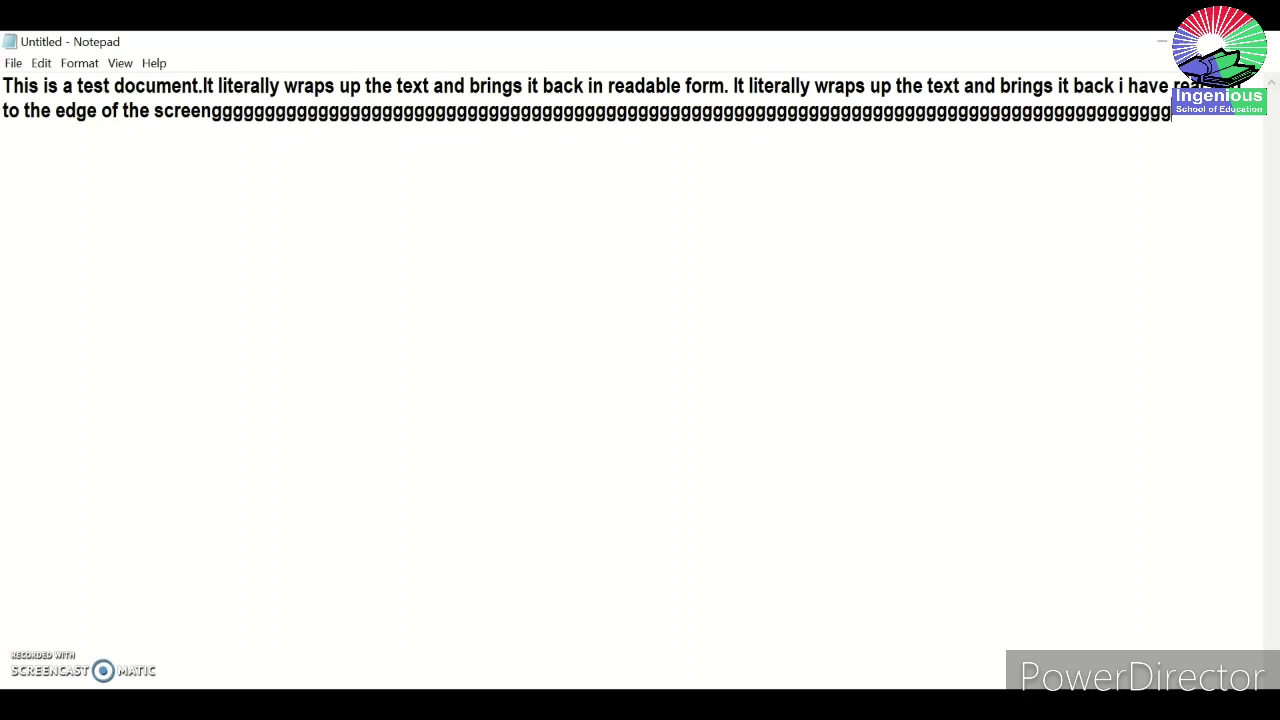
text(gggggggg)
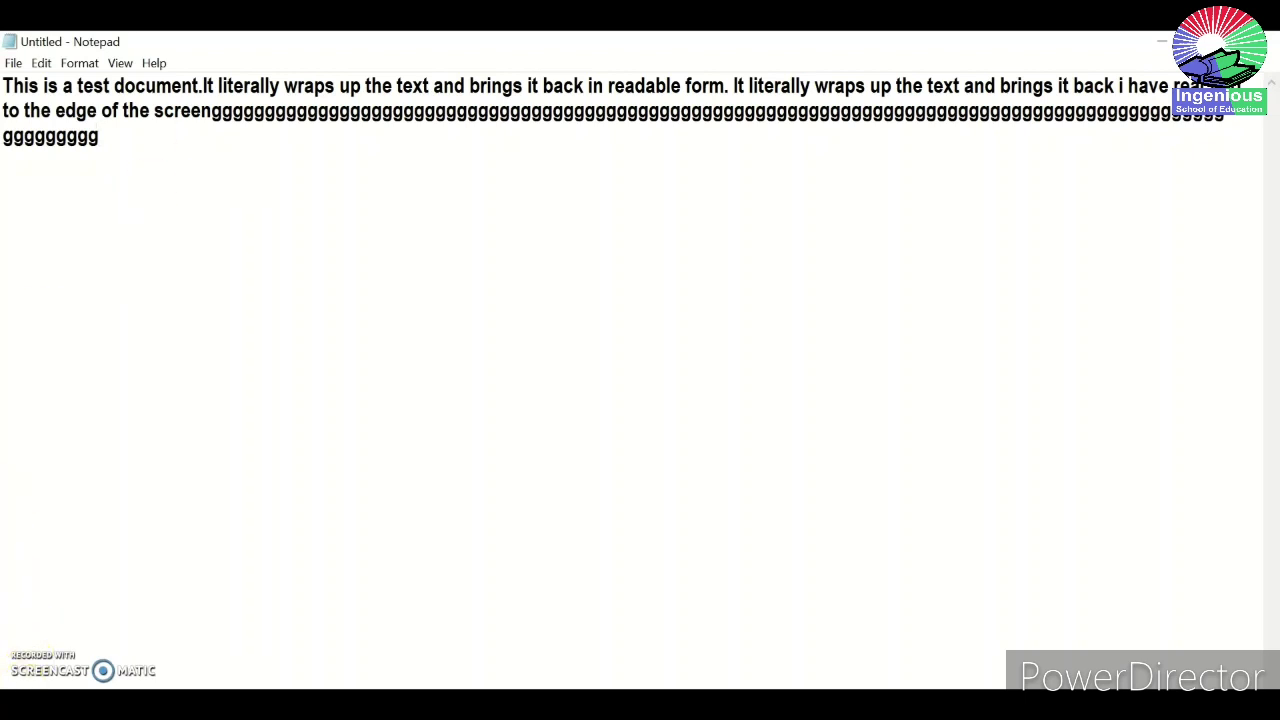
Step: Turn off Word Wrap for the text ending in the run of g letters and check the unwrapped line
click(86, 66)
click(86, 84)
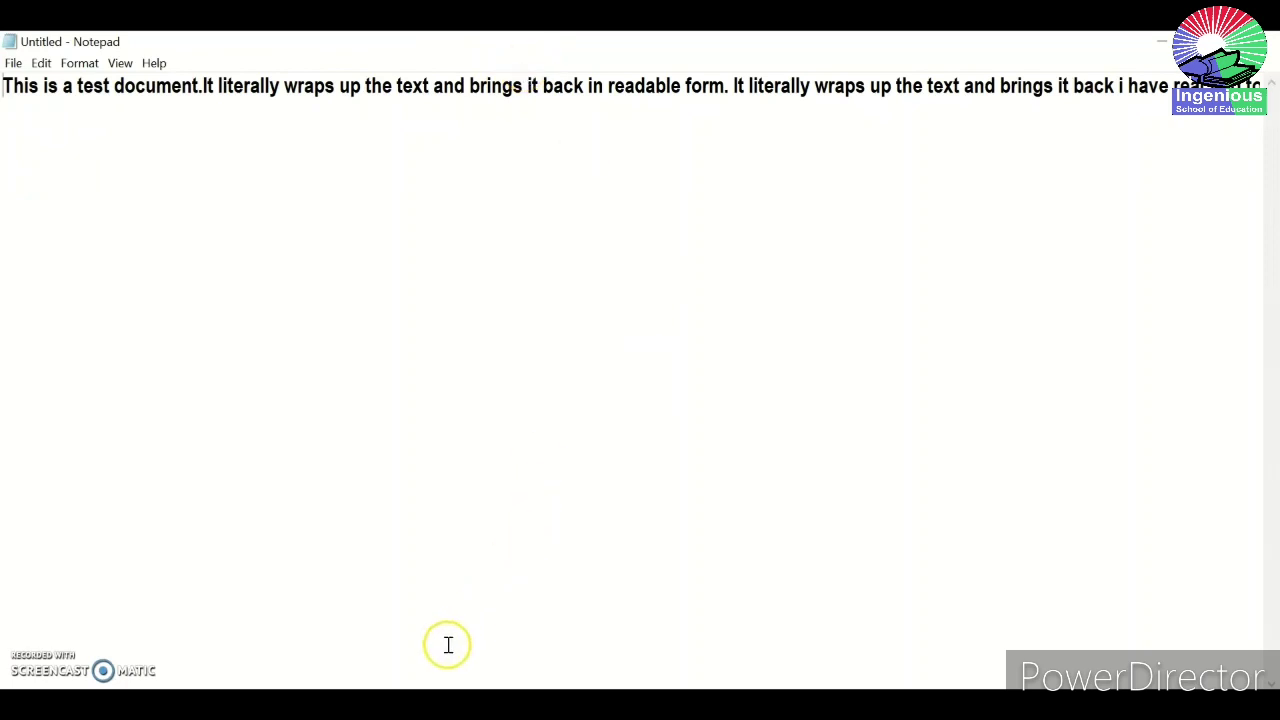
drag(439, 684, 363, 580)
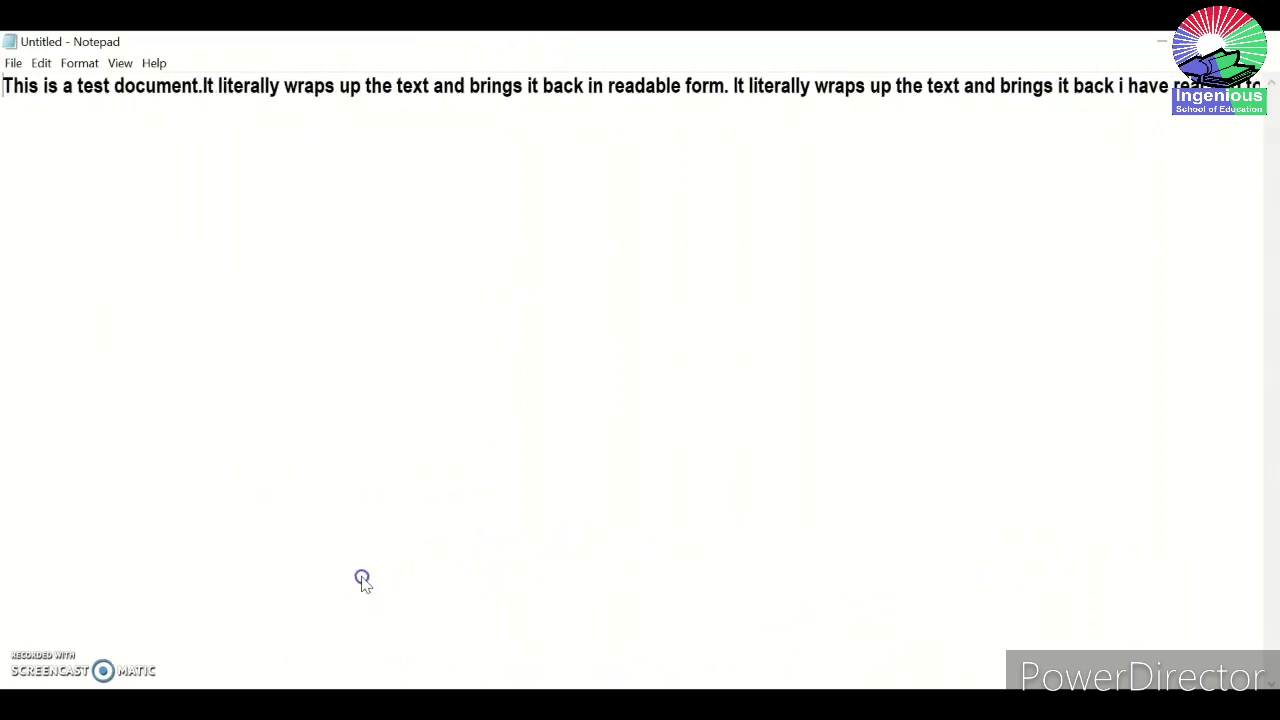
Step: Turn on Word Wrap for the text and check that the option is enabled
click(76, 63)
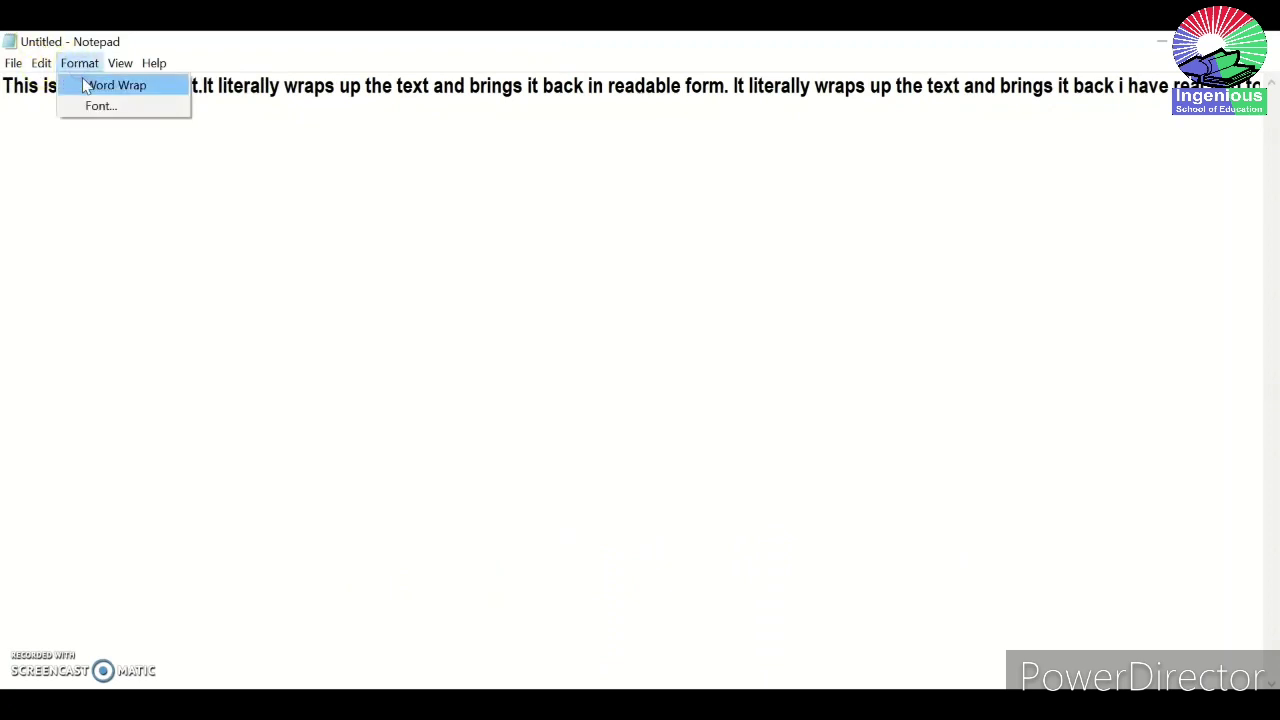
click(88, 86)
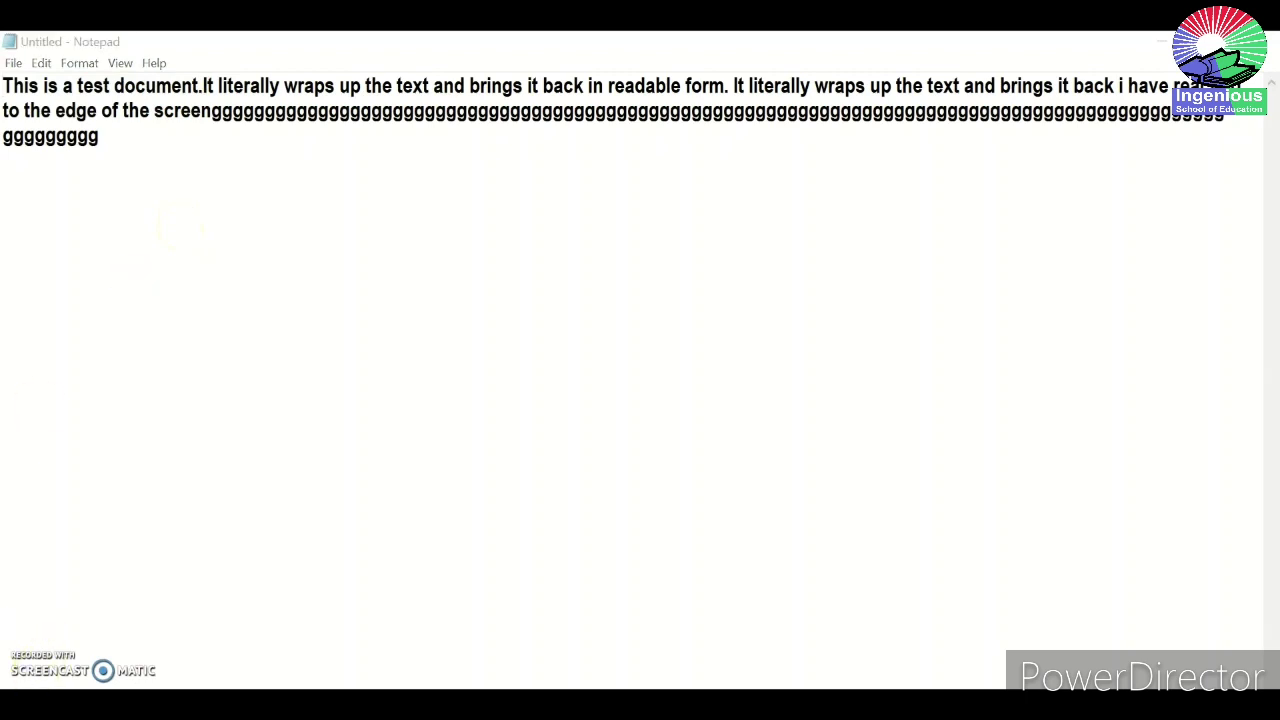
click(88, 65)
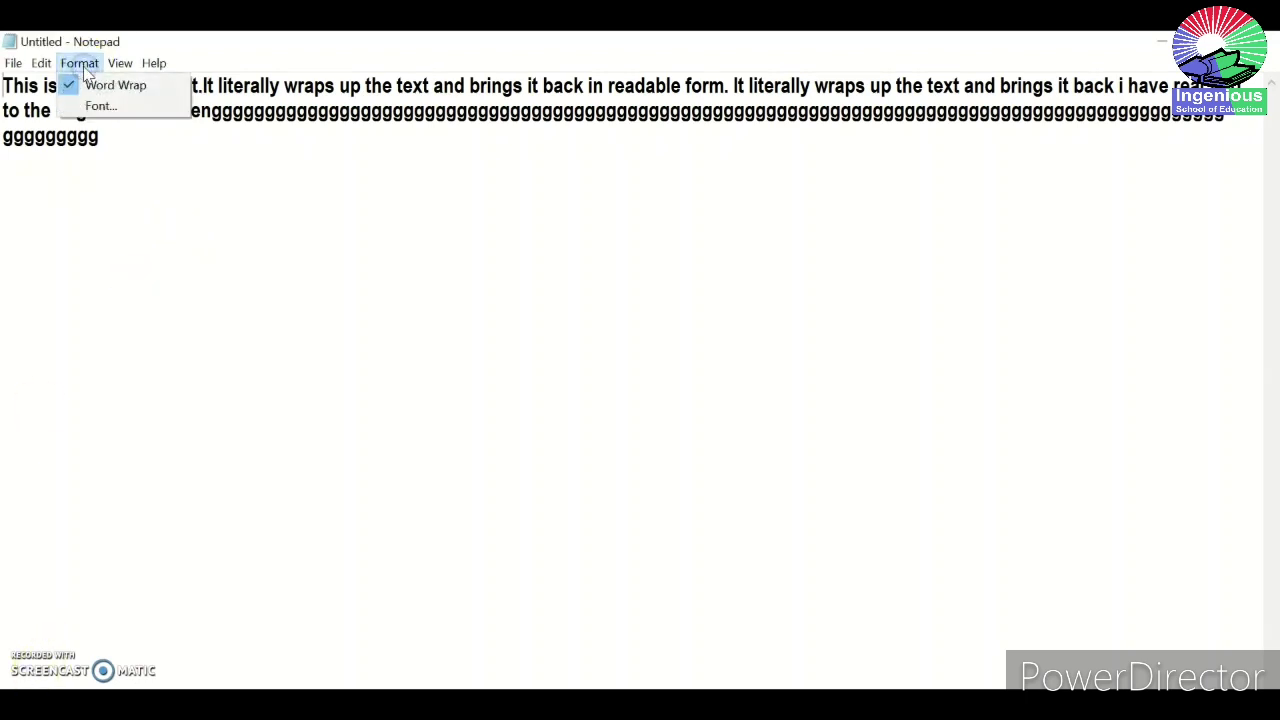
click(14, 65)
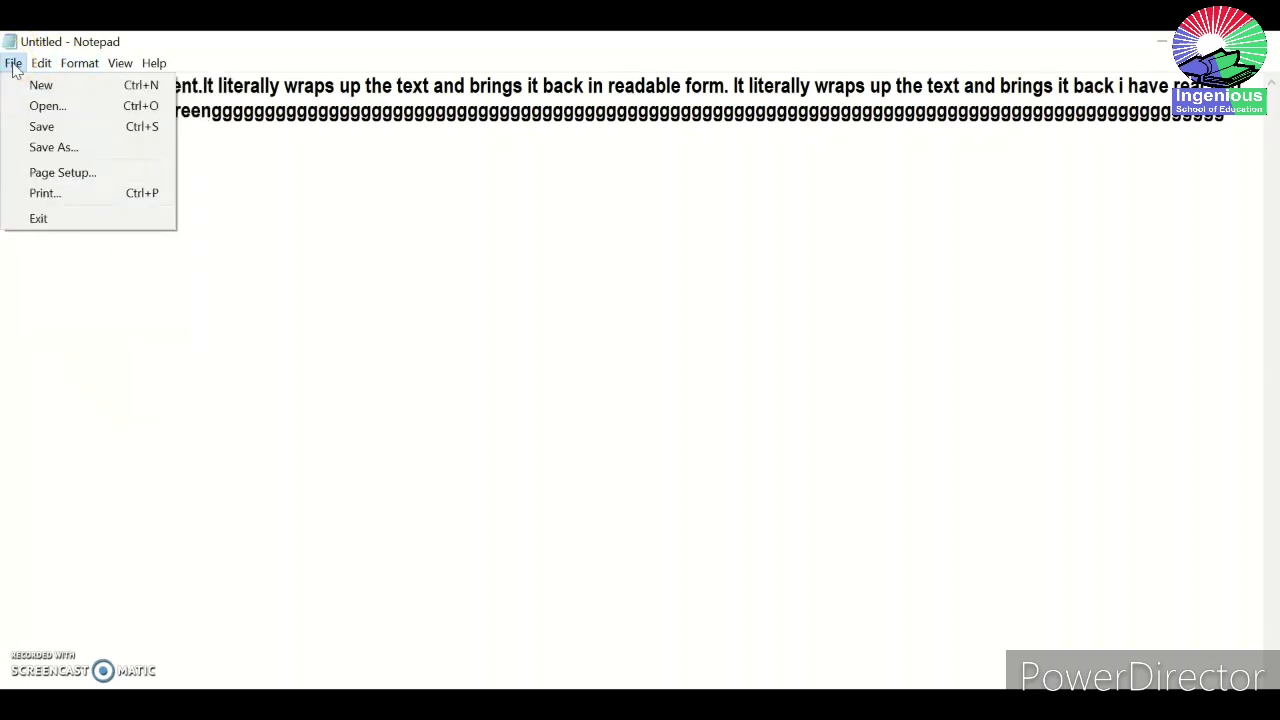
click(49, 106)
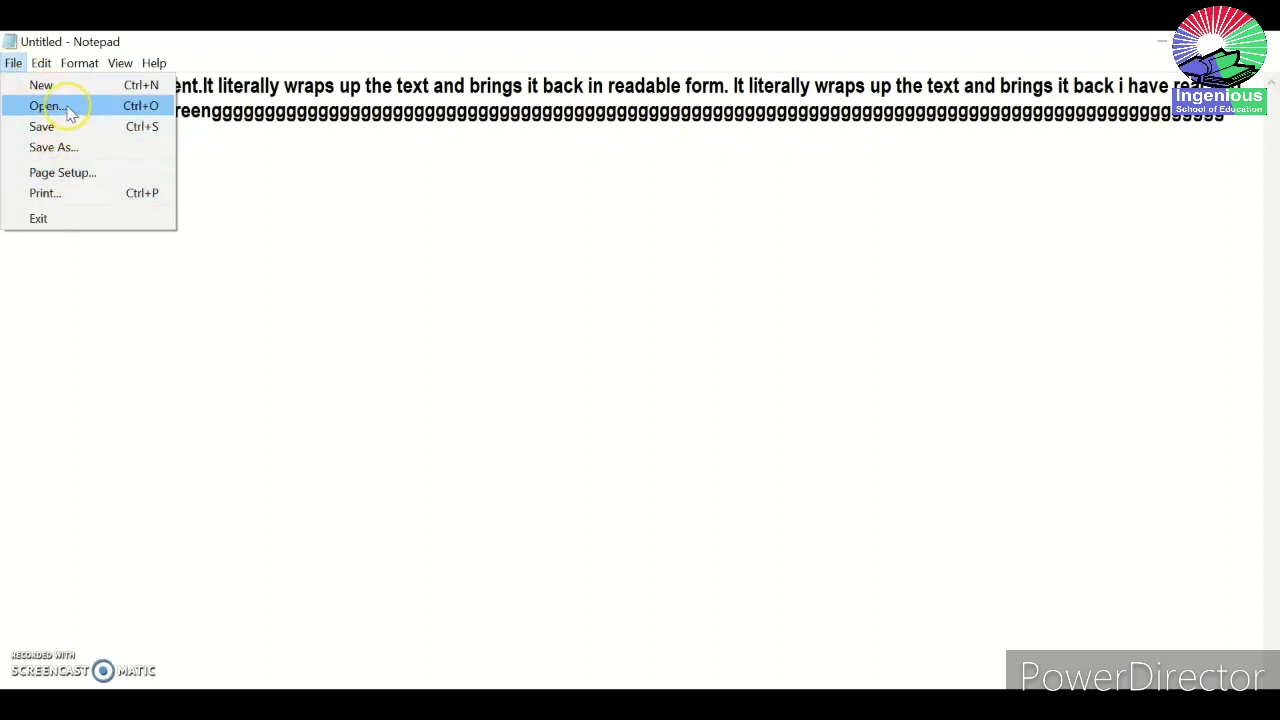
click(248, 143)
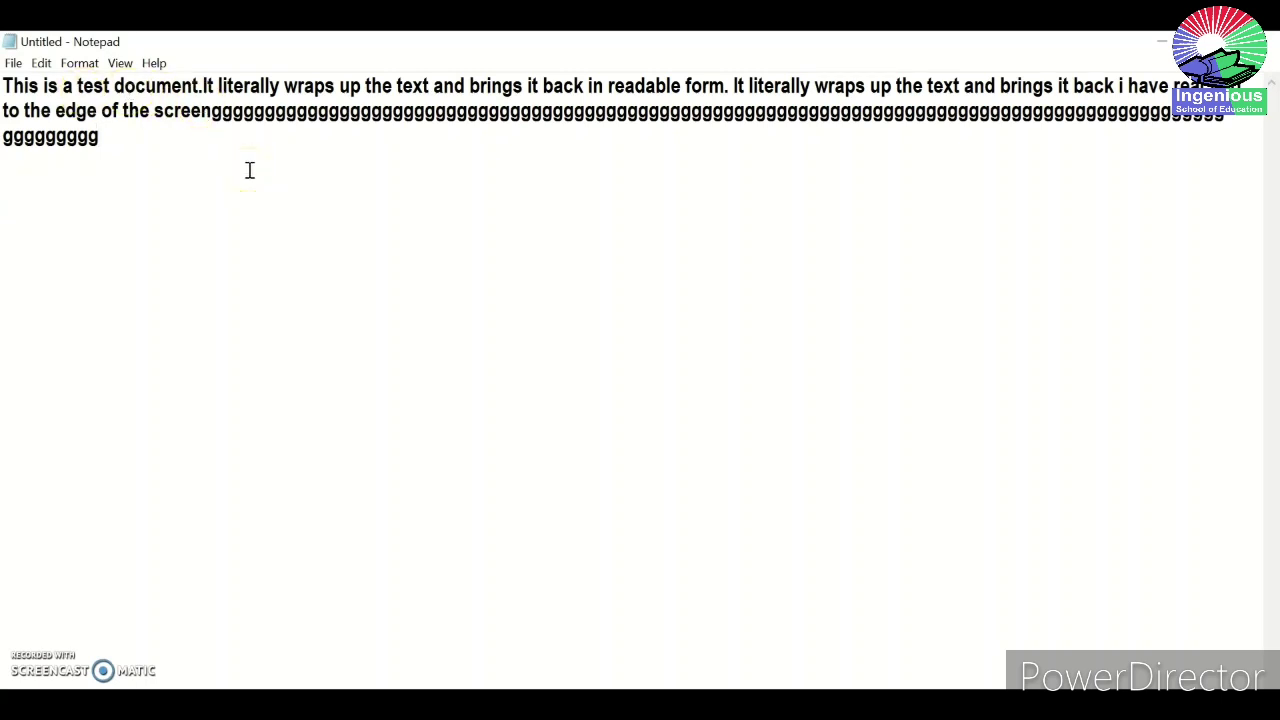
Step: Save the text to the Desktop as a text document named "Important document"
click(14, 63)
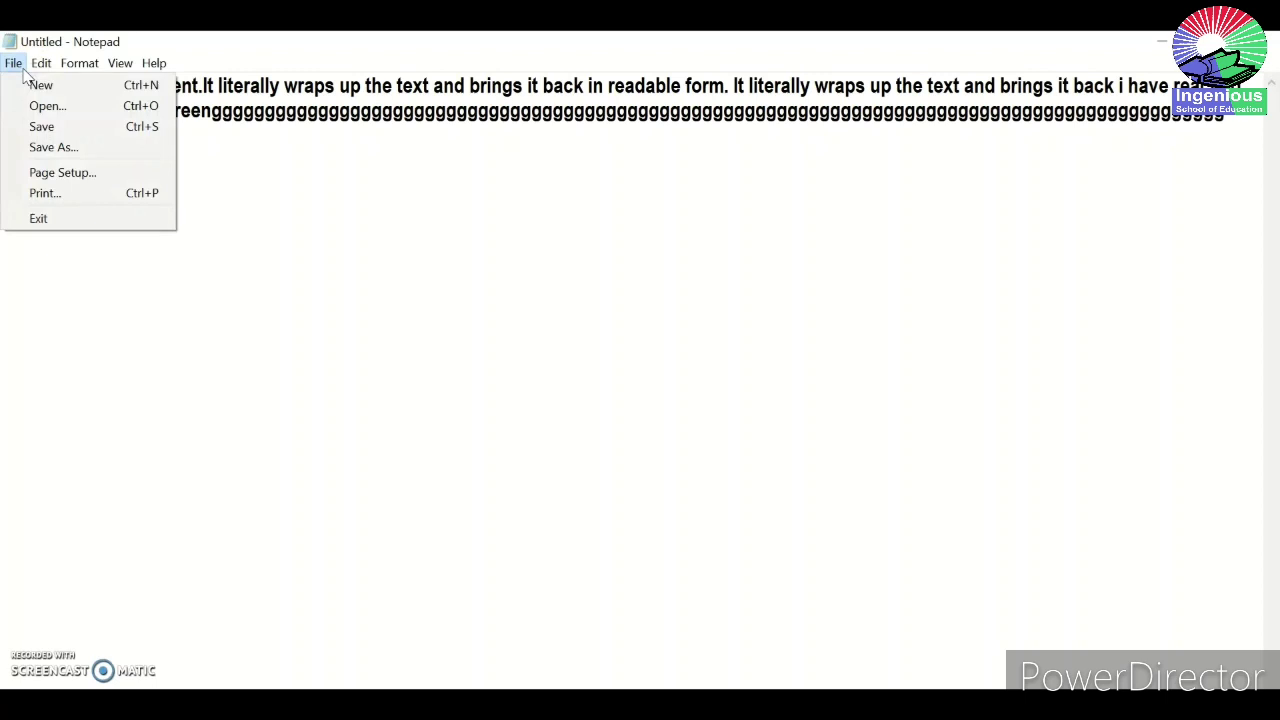
click(57, 132)
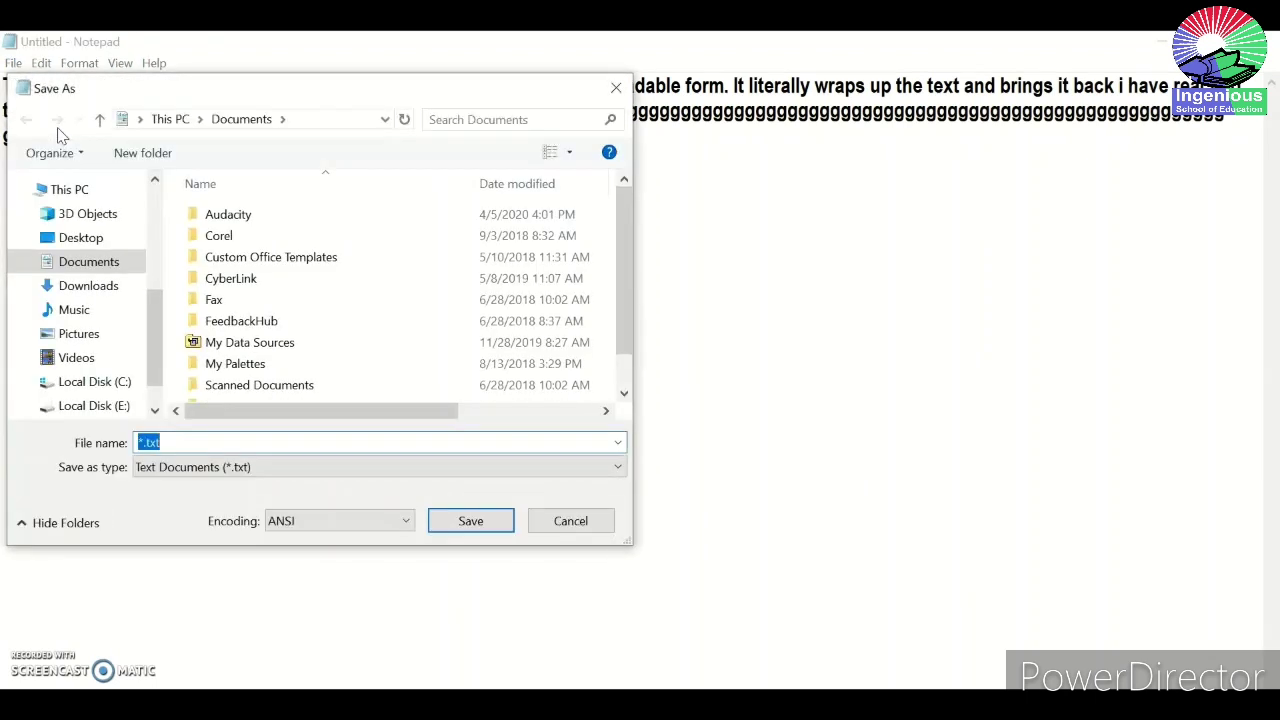
click(155, 442)
key(BackSpace)
text(Important)
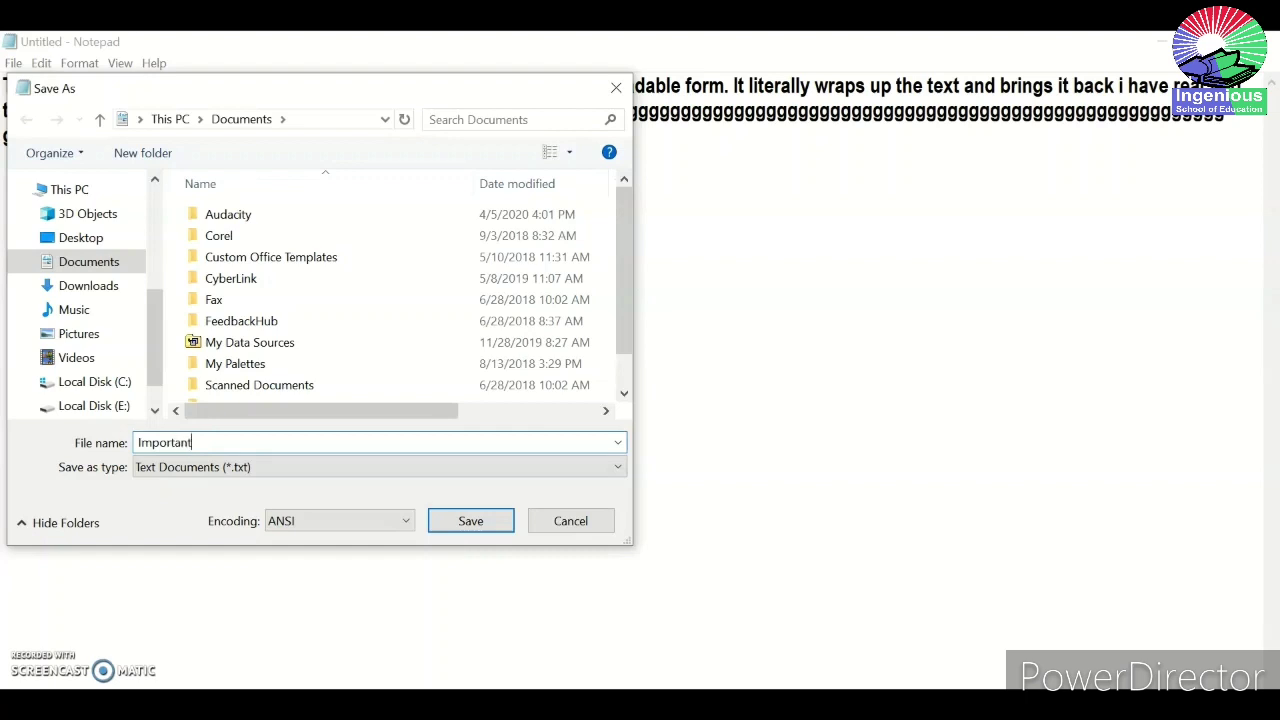
text( document)
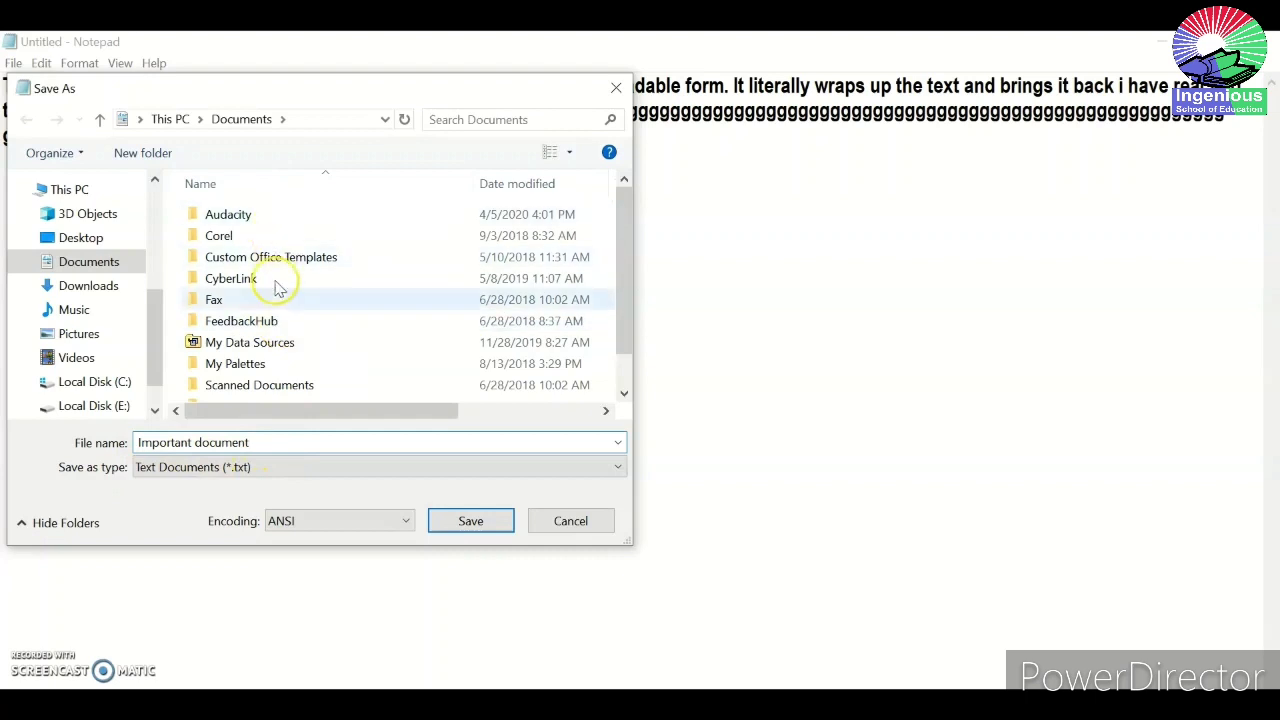
click(90, 239)
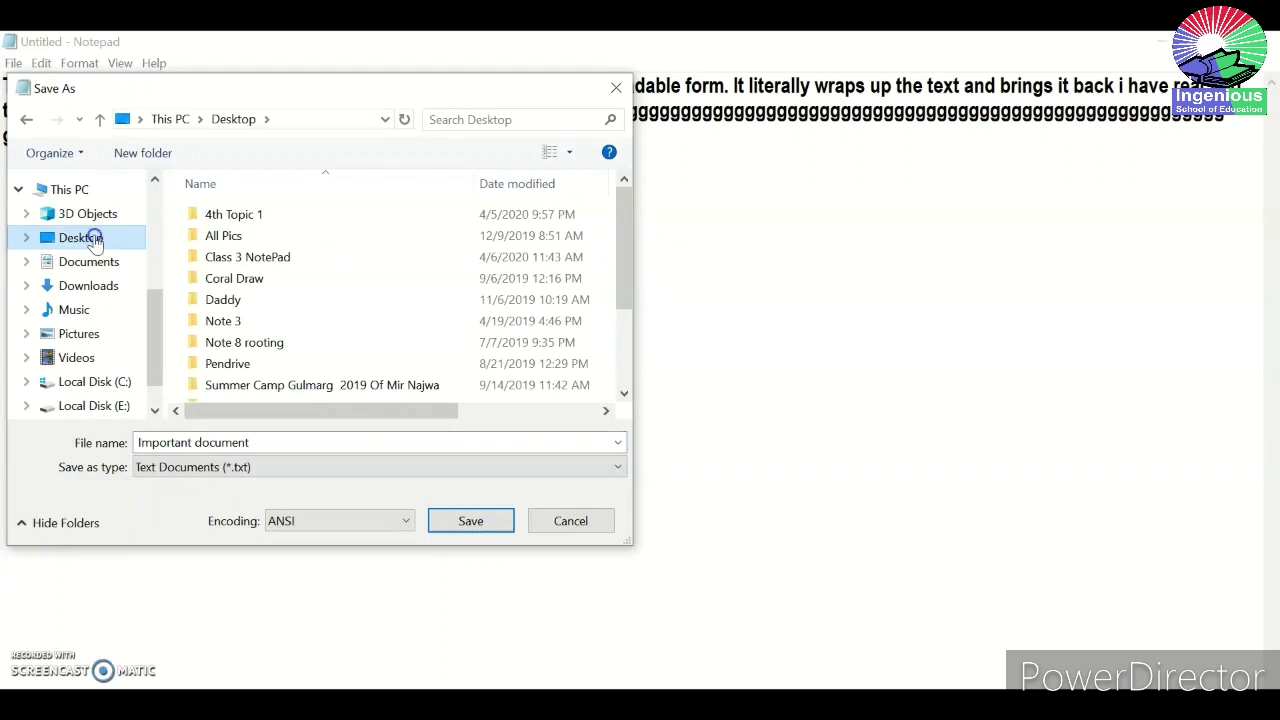
click(136, 446)
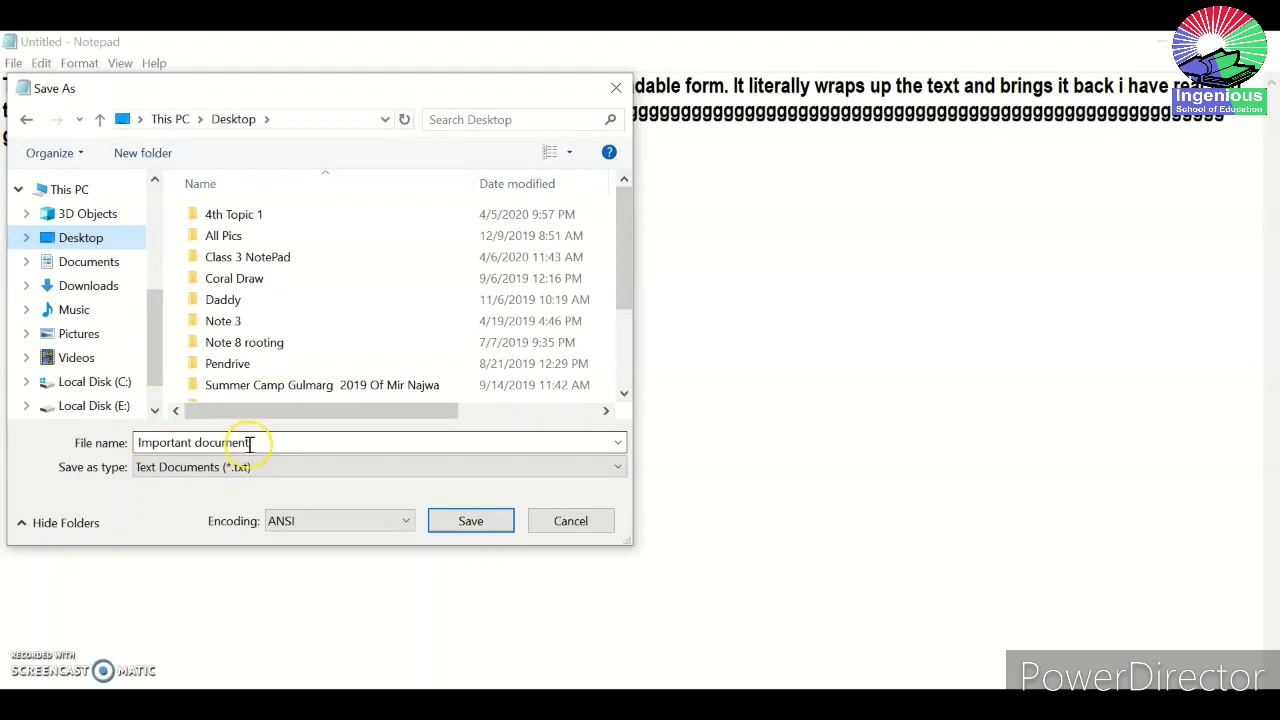
click(452, 528)
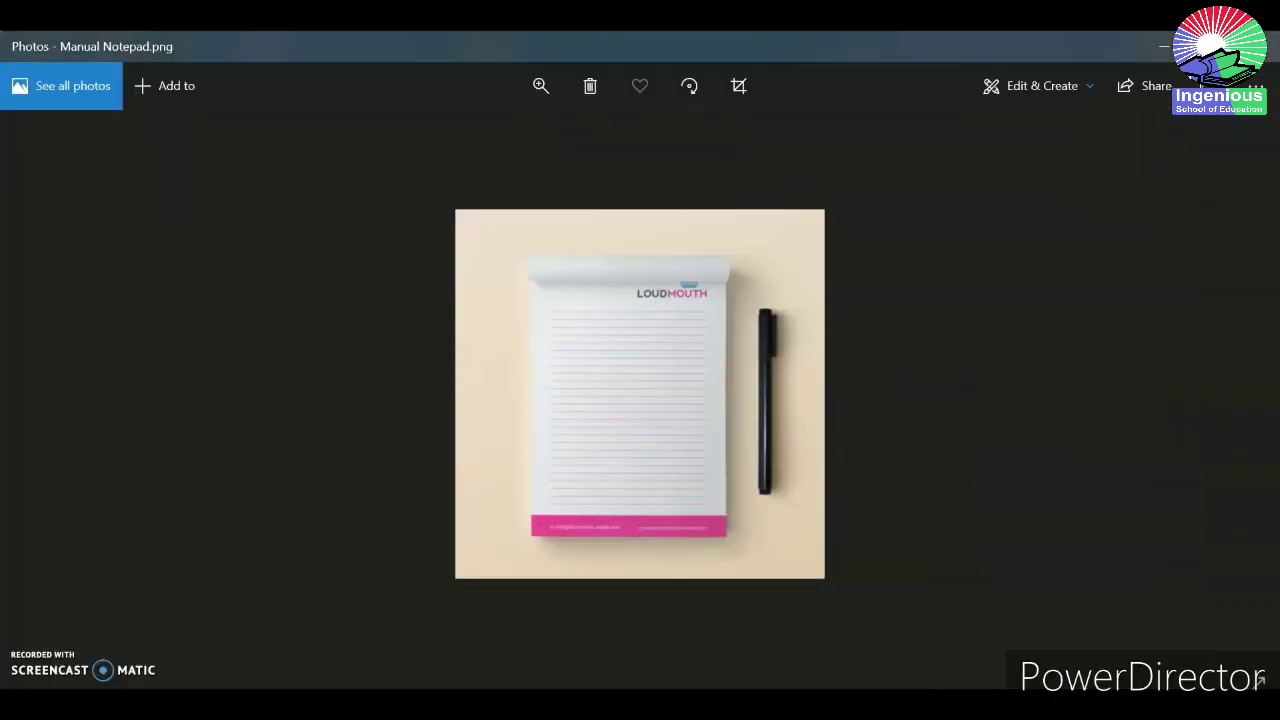
Step: Minimize the Photos window, open the saved Important document from the desktop and maximize its window
click(1163, 46)
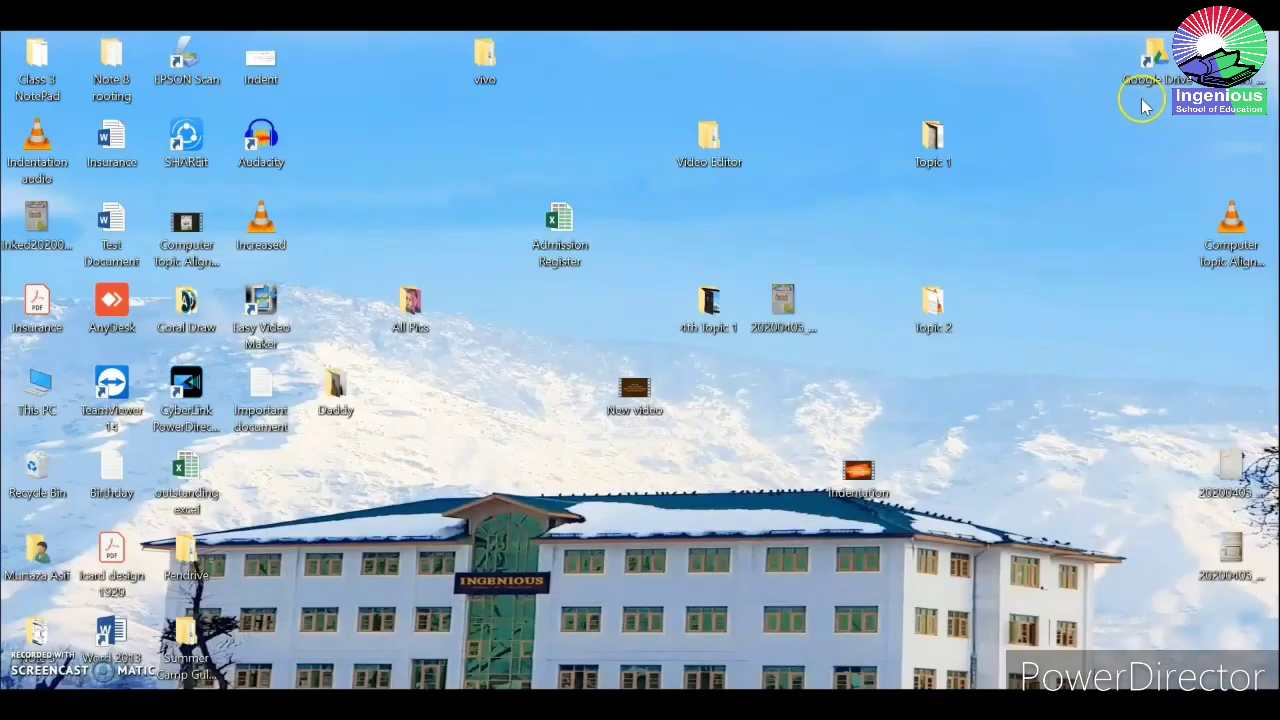
double_click(264, 398)
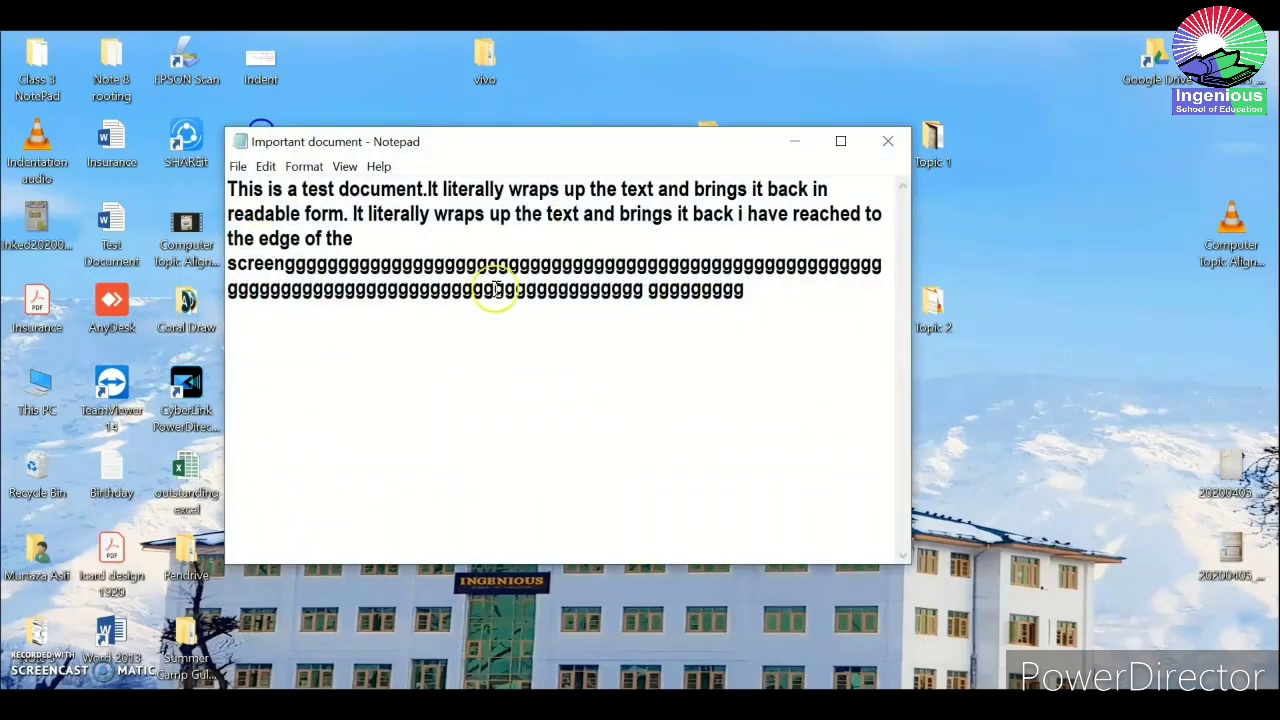
click(836, 144)
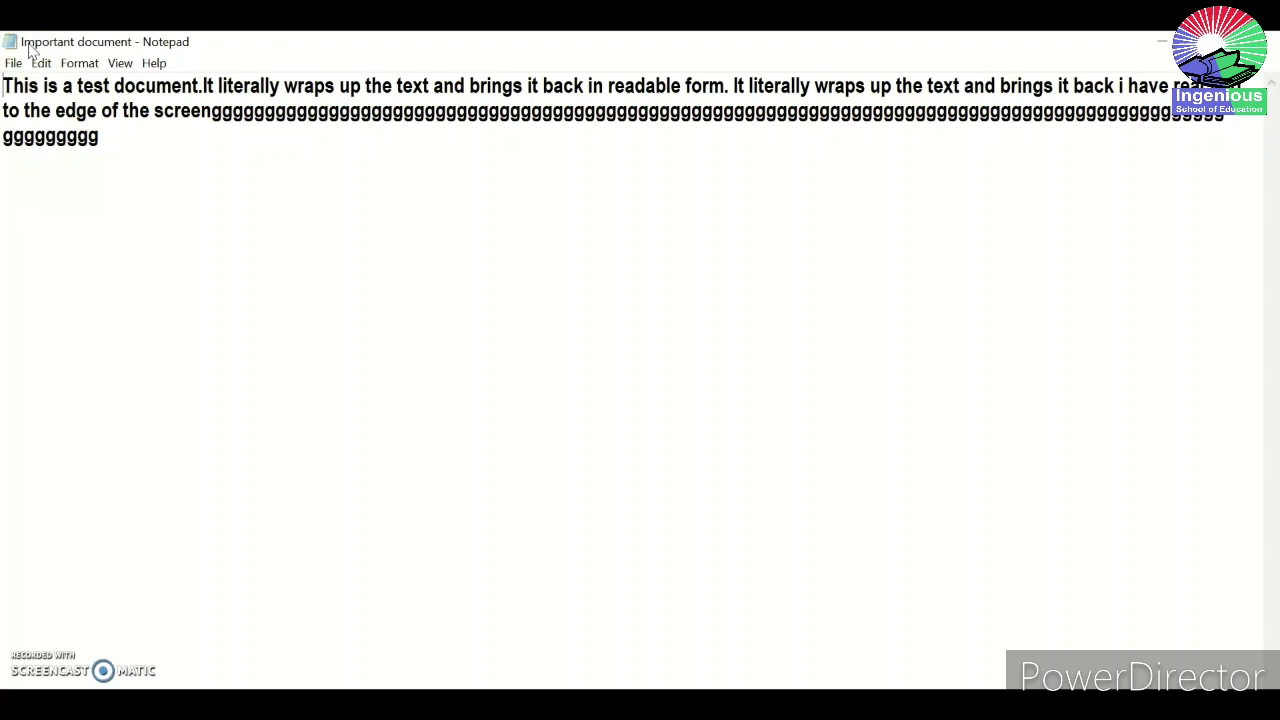
click(72, 44)
click(104, 44)
Step: Close the Important document window without changing the file
click(13, 63)
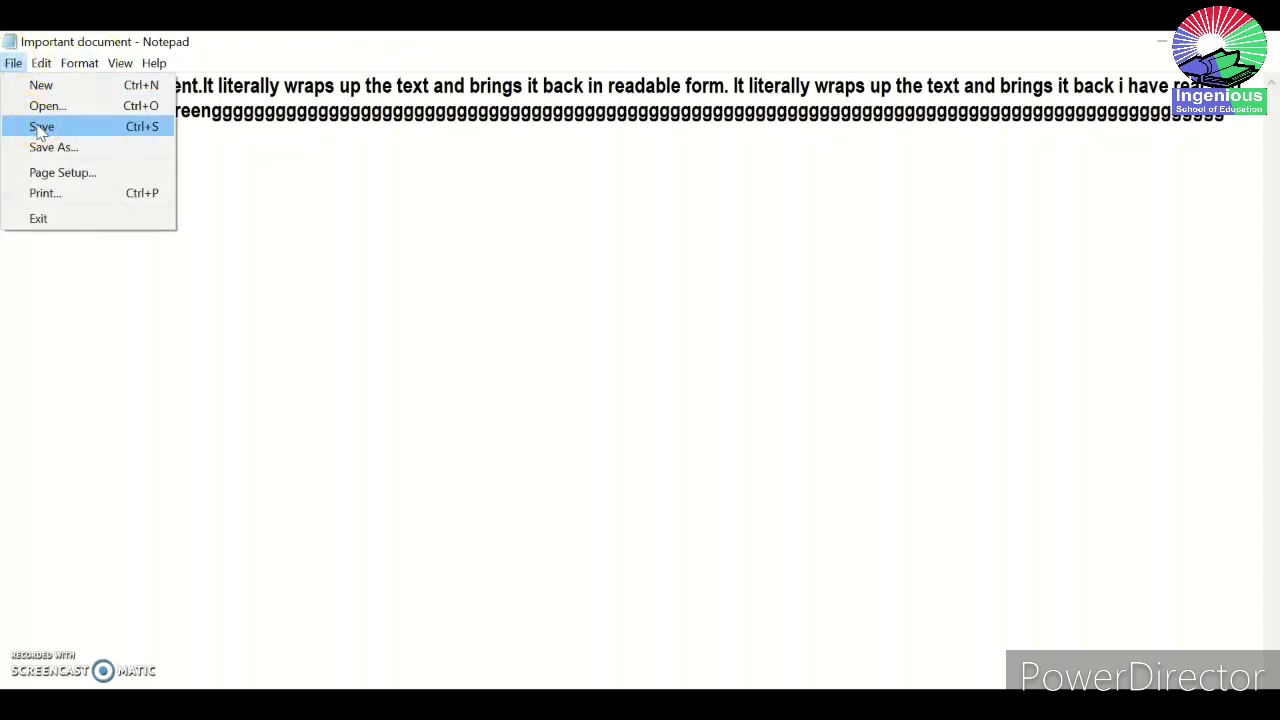
click(343, 180)
click(1266, 42)
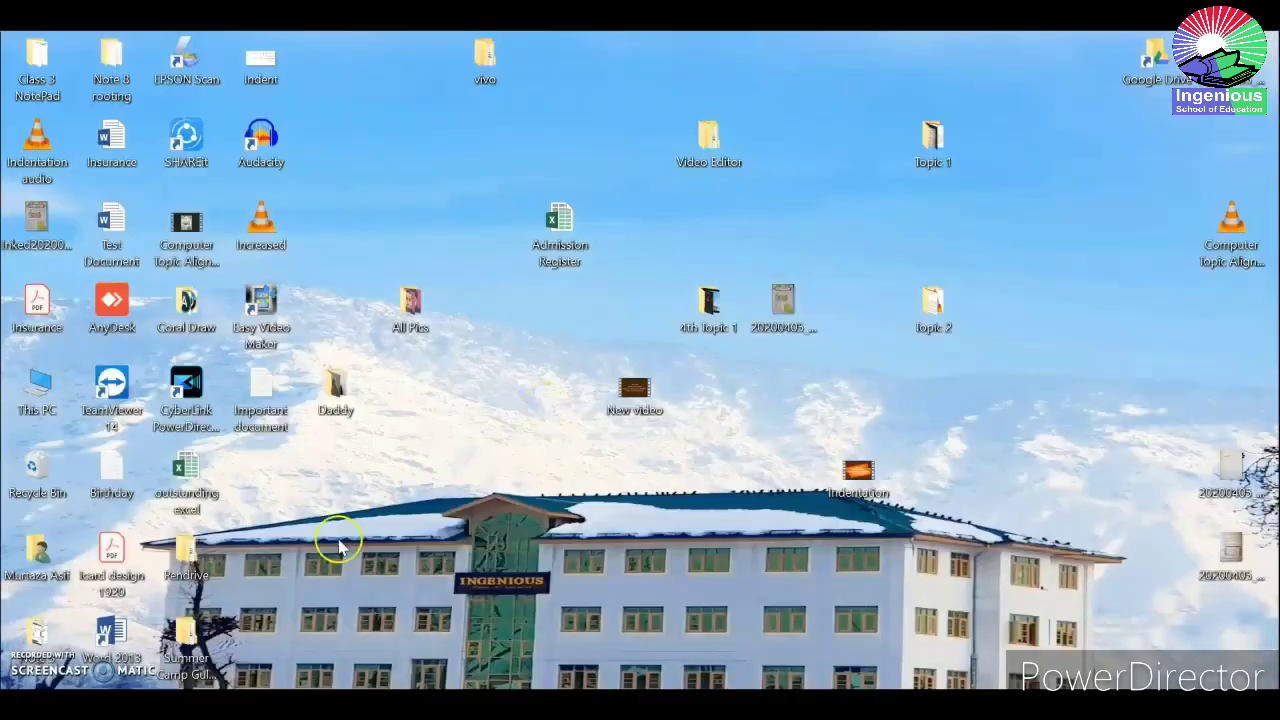
Step: Search Windows for Notepad, launch it with a blank document and maximize the window
key(super)
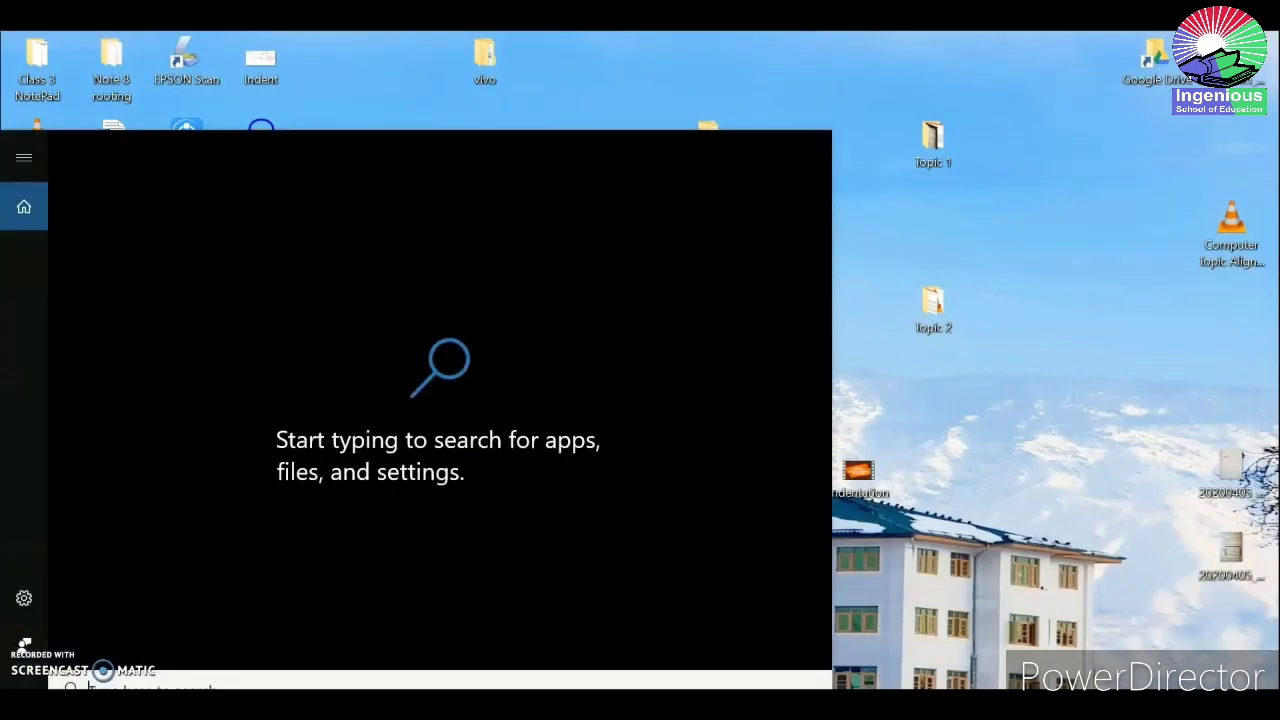
text(no)
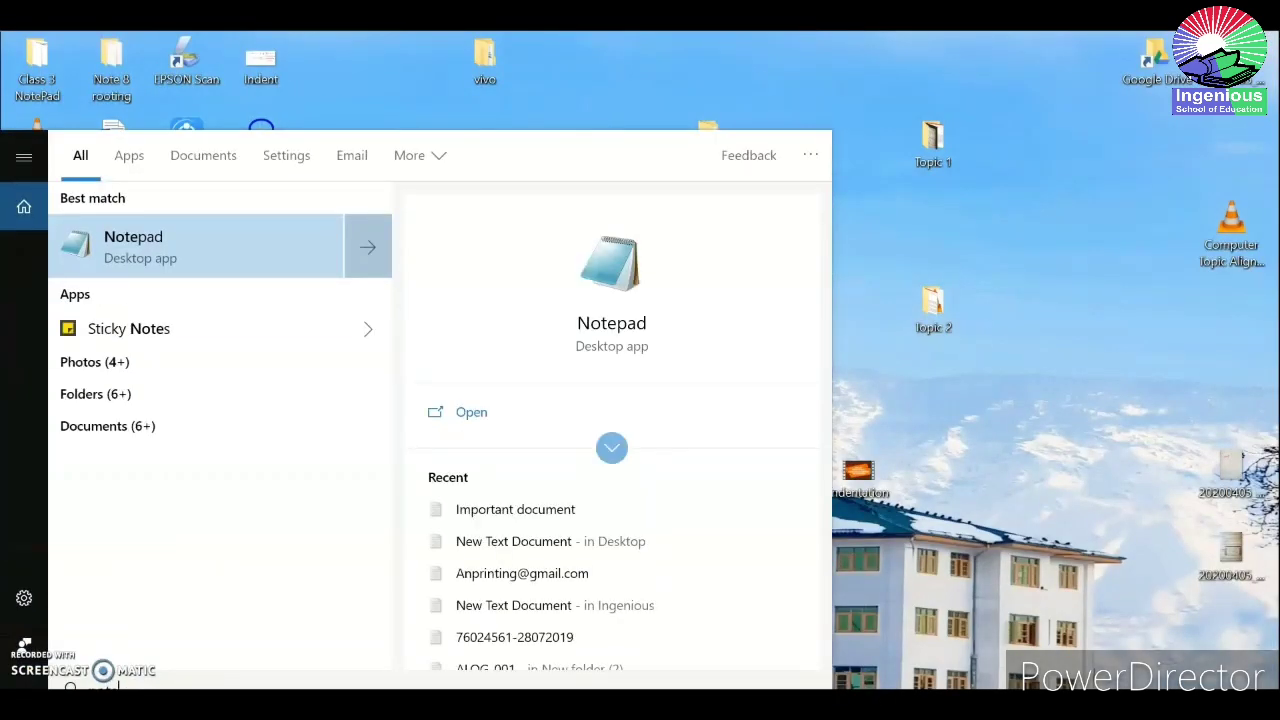
click(218, 243)
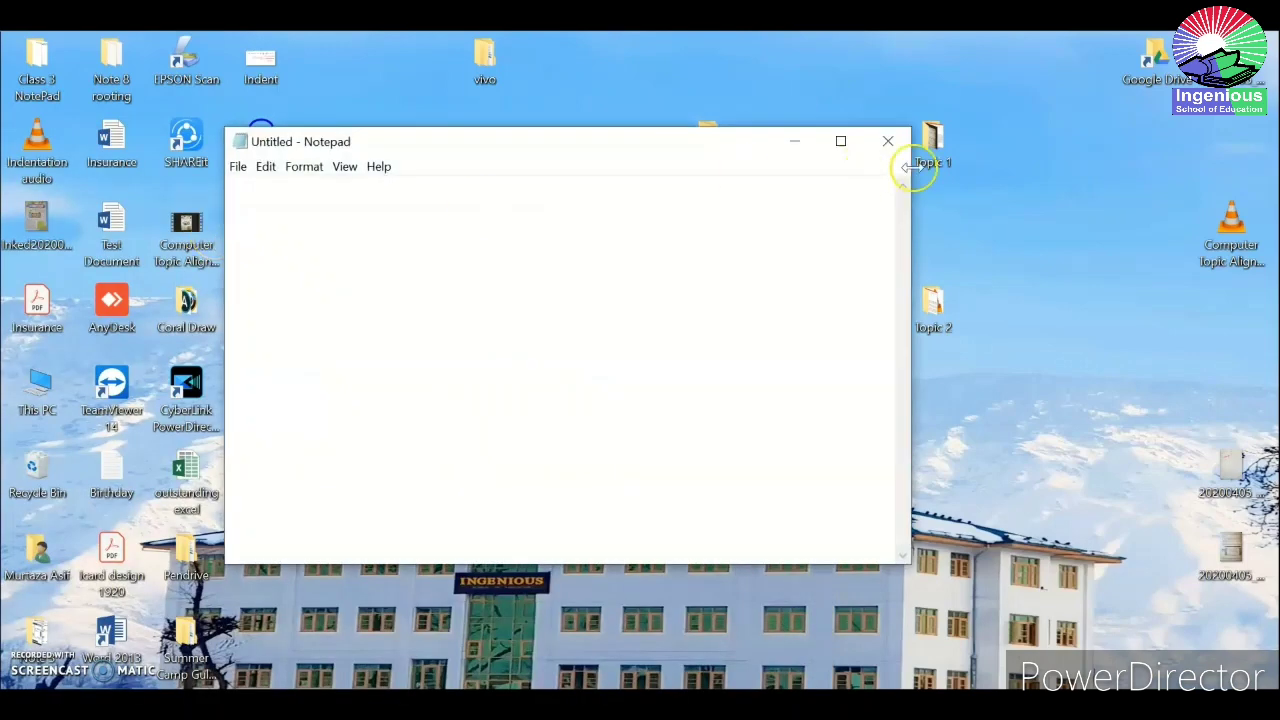
click(840, 140)
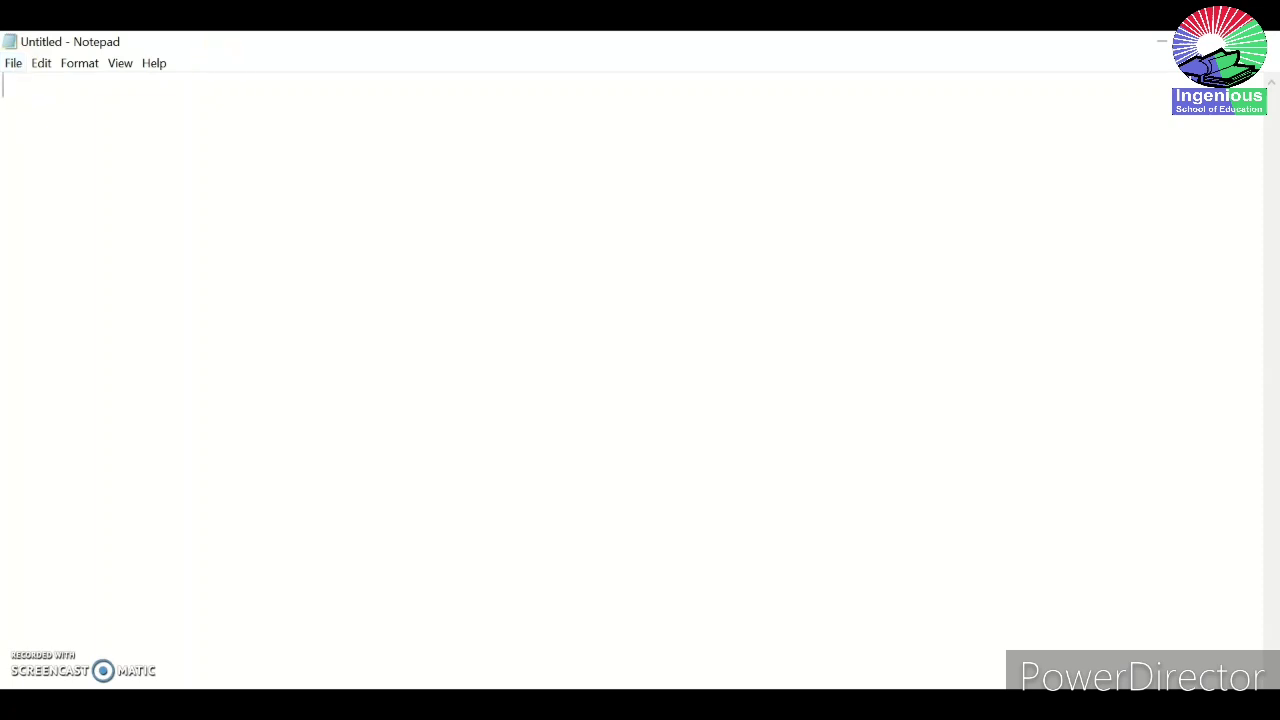
click(1160, 41)
Step: Start opening an existing file and browse the Desktop folder for Important document
click(14, 63)
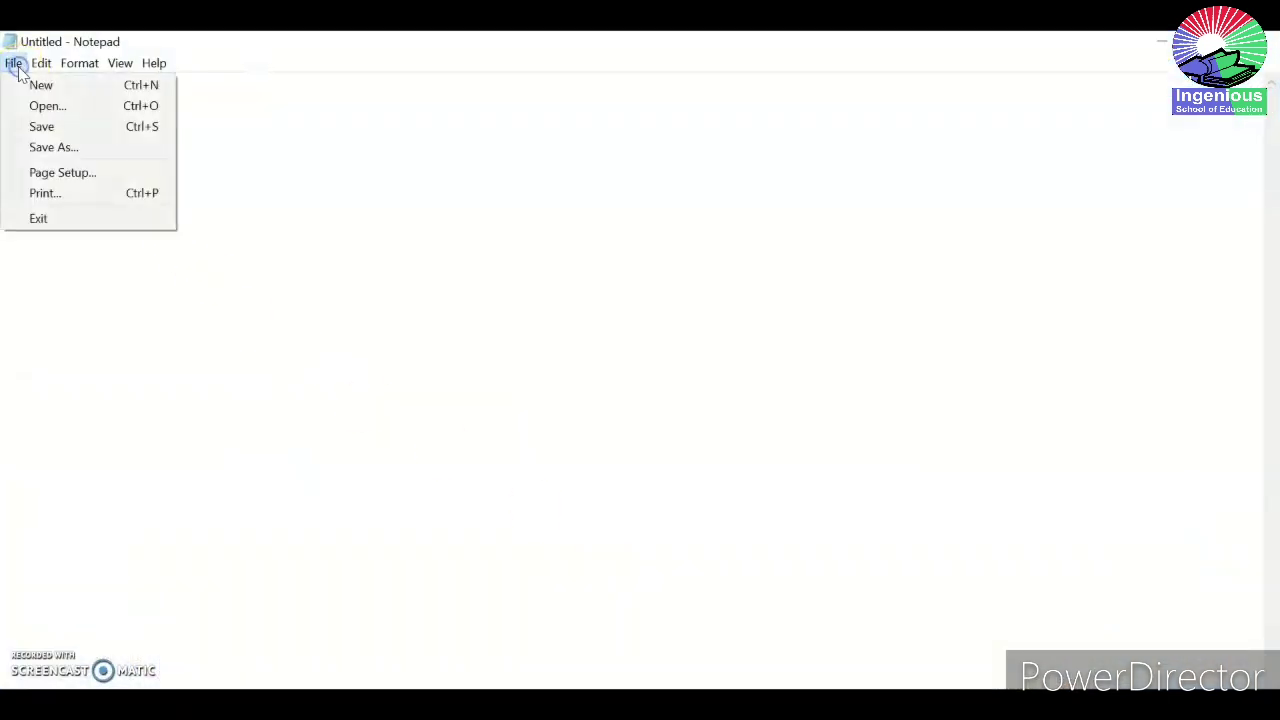
click(61, 113)
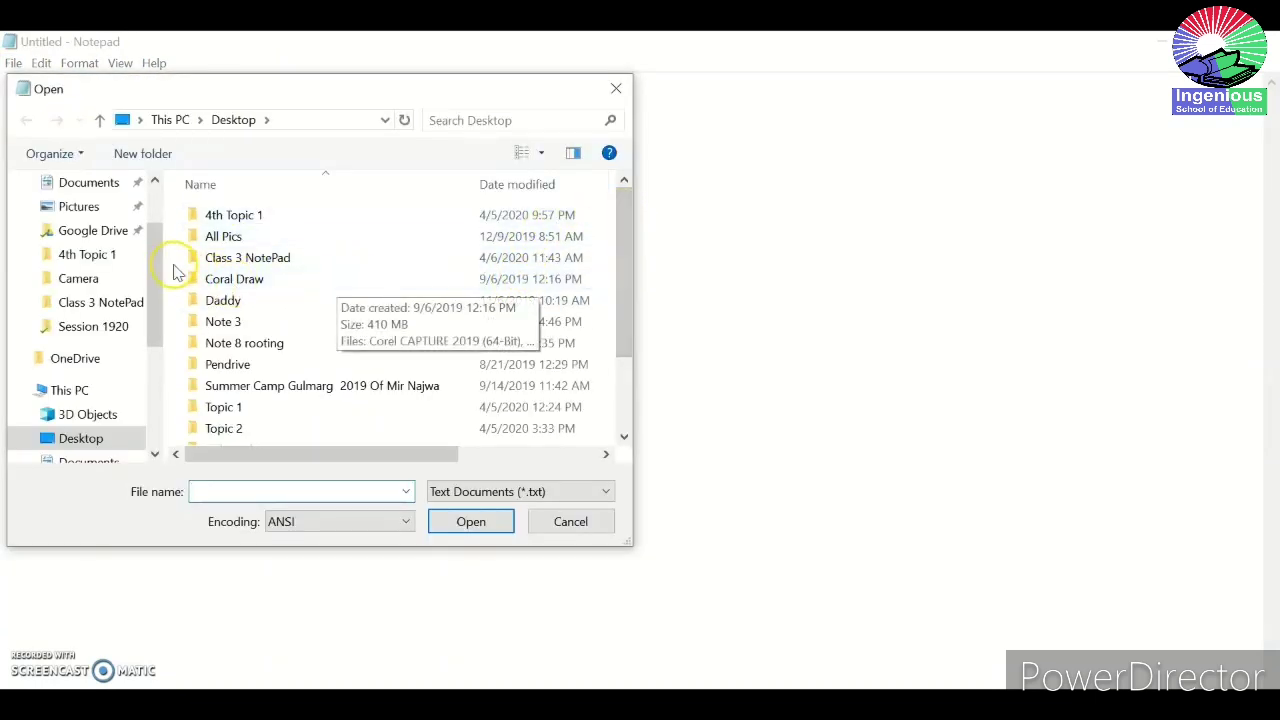
drag(160, 251, 157, 214)
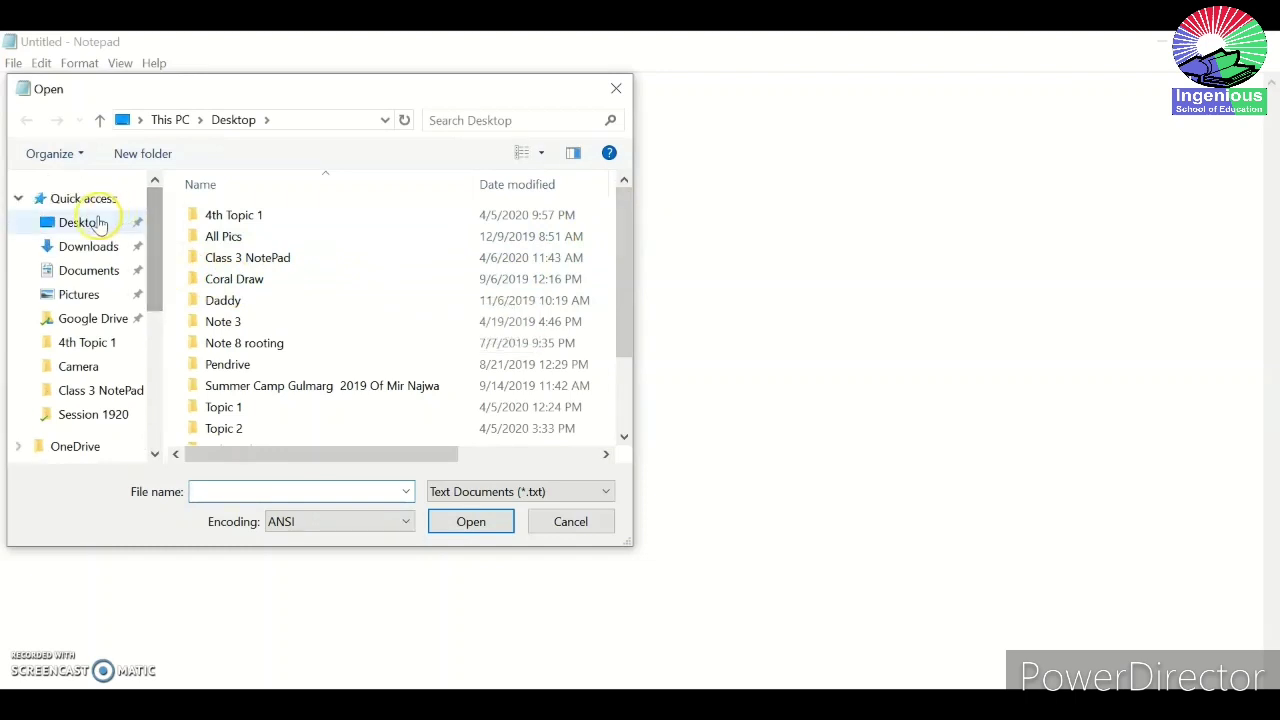
click(100, 224)
click(84, 231)
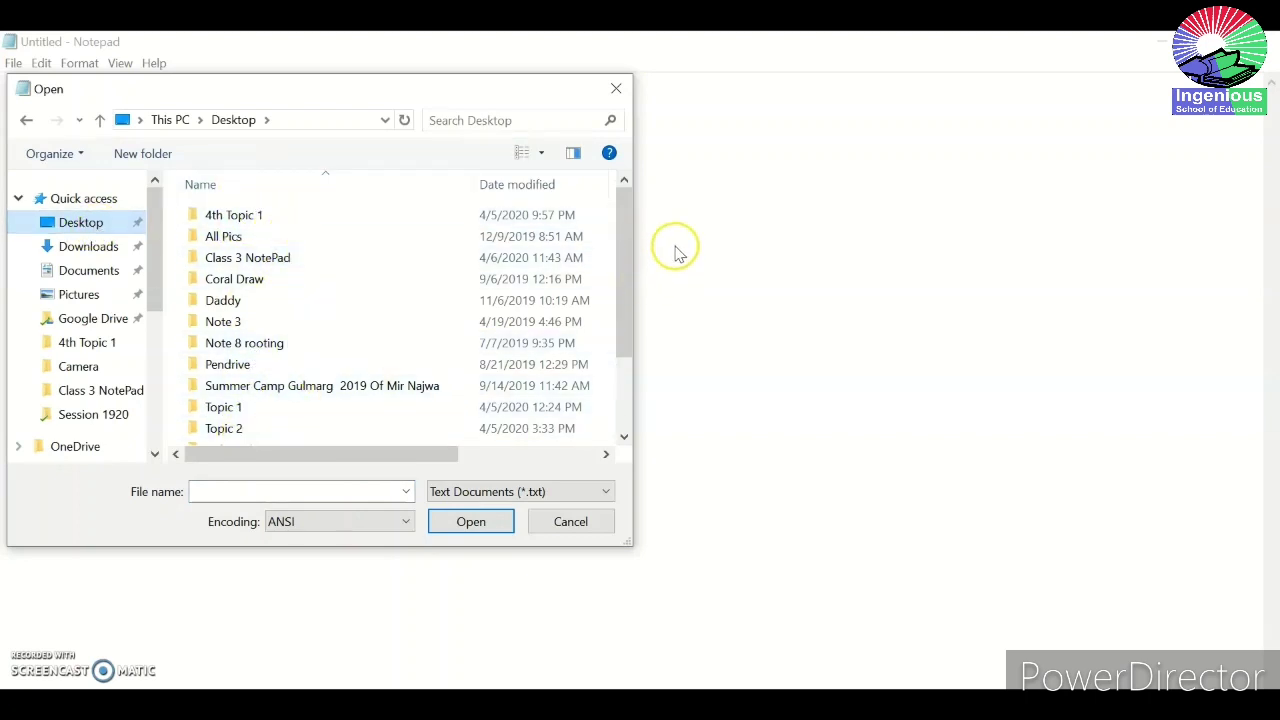
click(628, 212)
drag(627, 214, 631, 342)
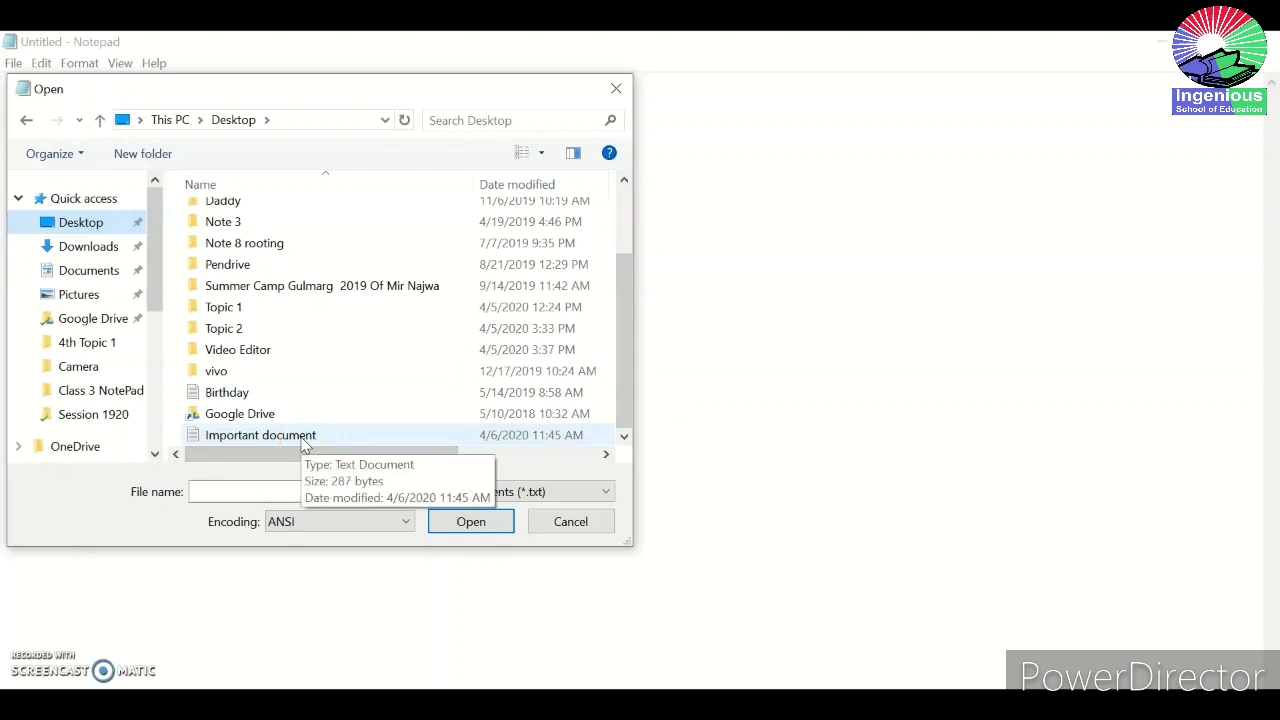
Step: Choose Important document as the file name and open it from the Desktop
click(214, 491)
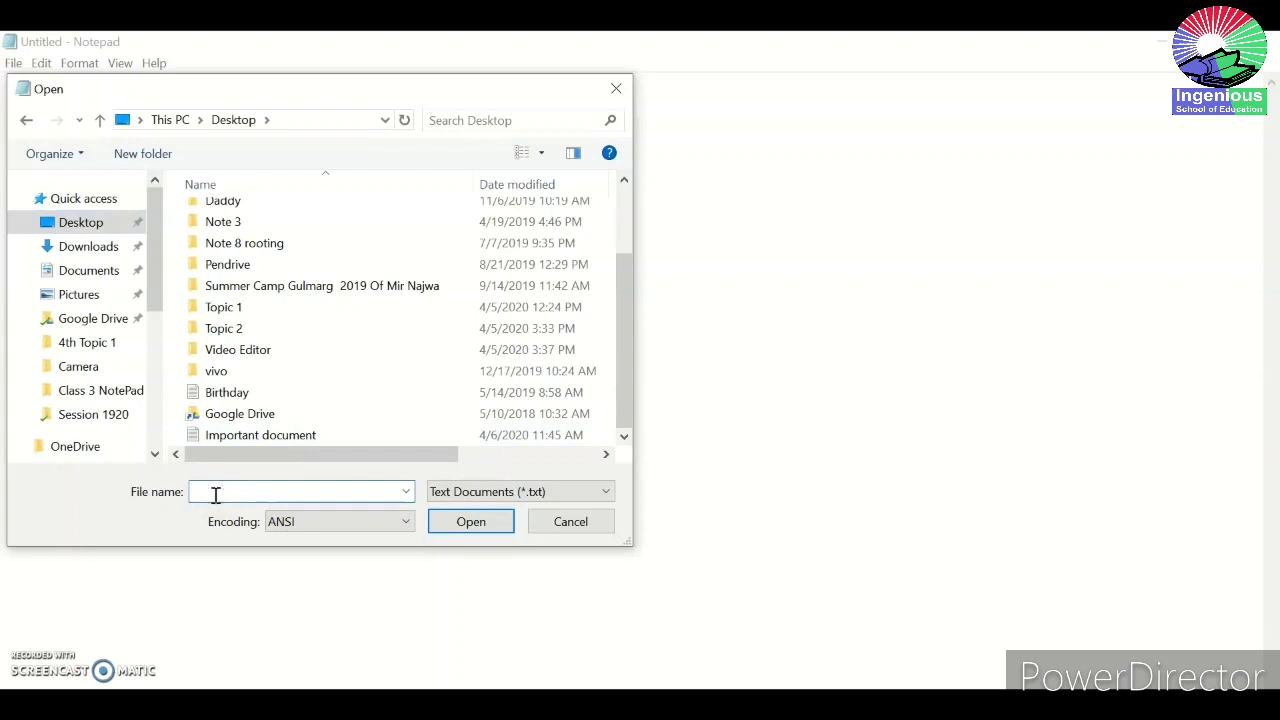
text(import)
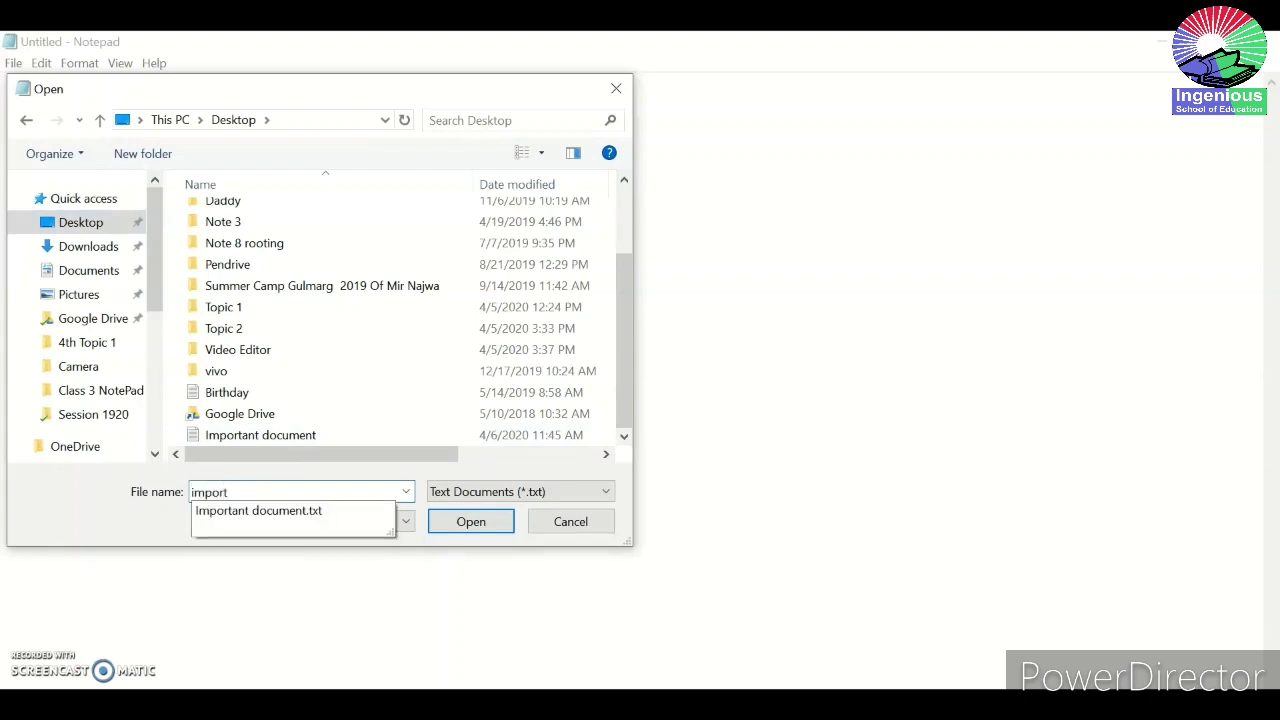
click(248, 513)
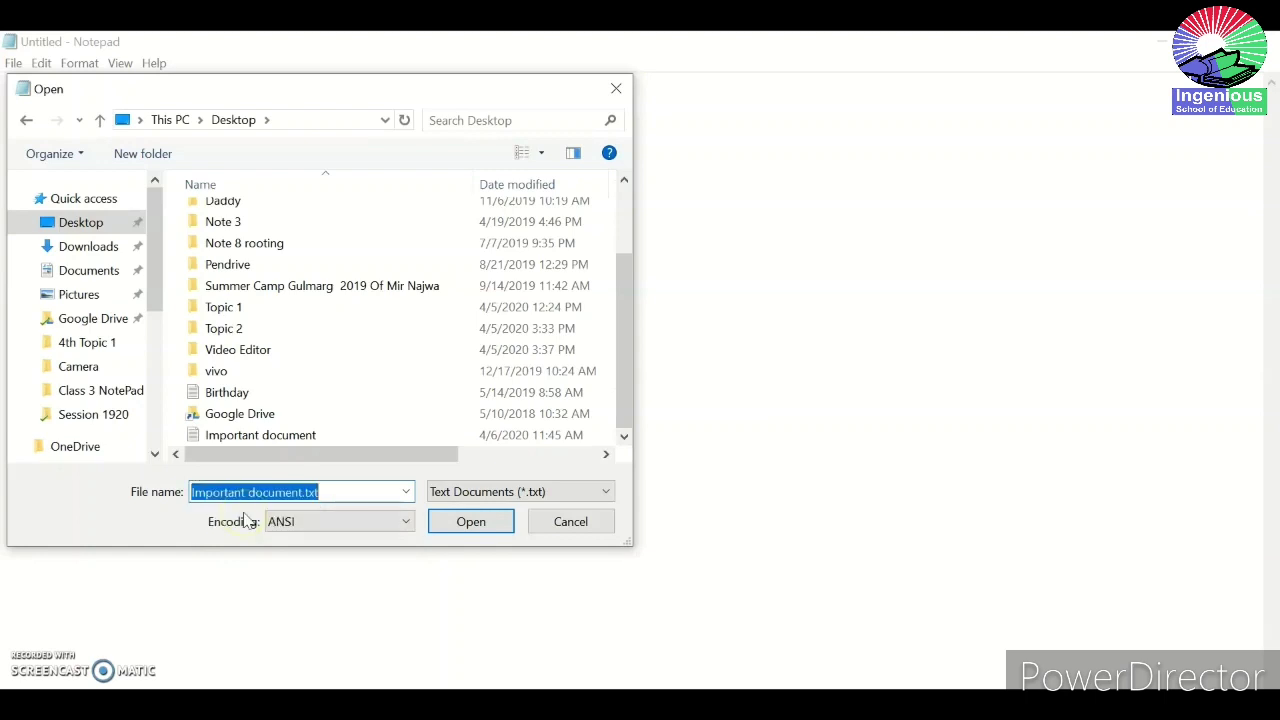
click(274, 439)
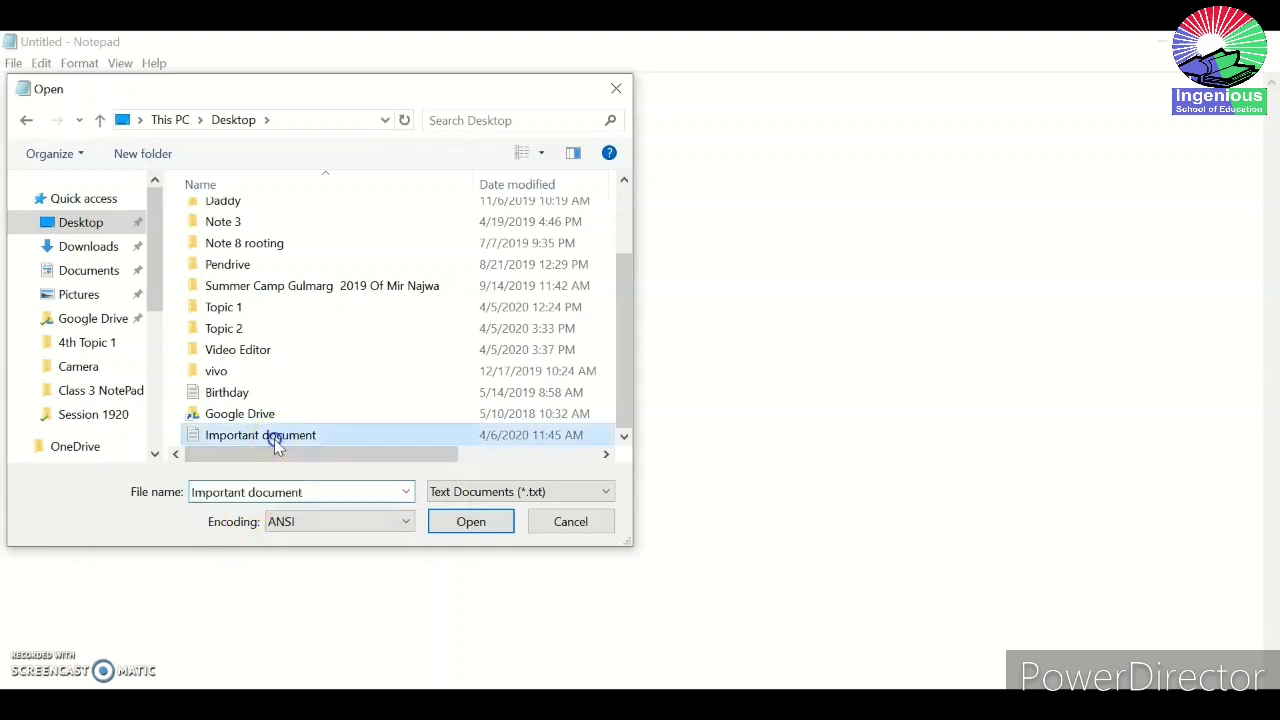
click(466, 524)
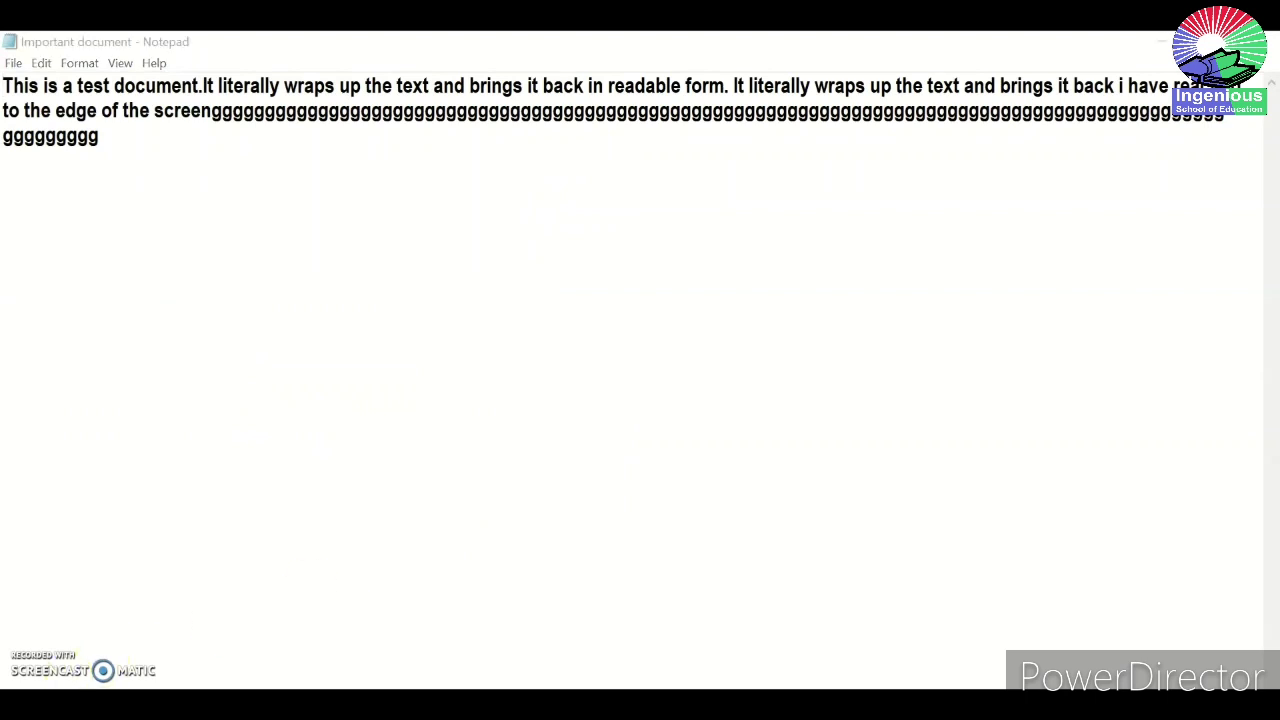
Step: Start a new blank document, saving the pending changes to Important document
click(14, 64)
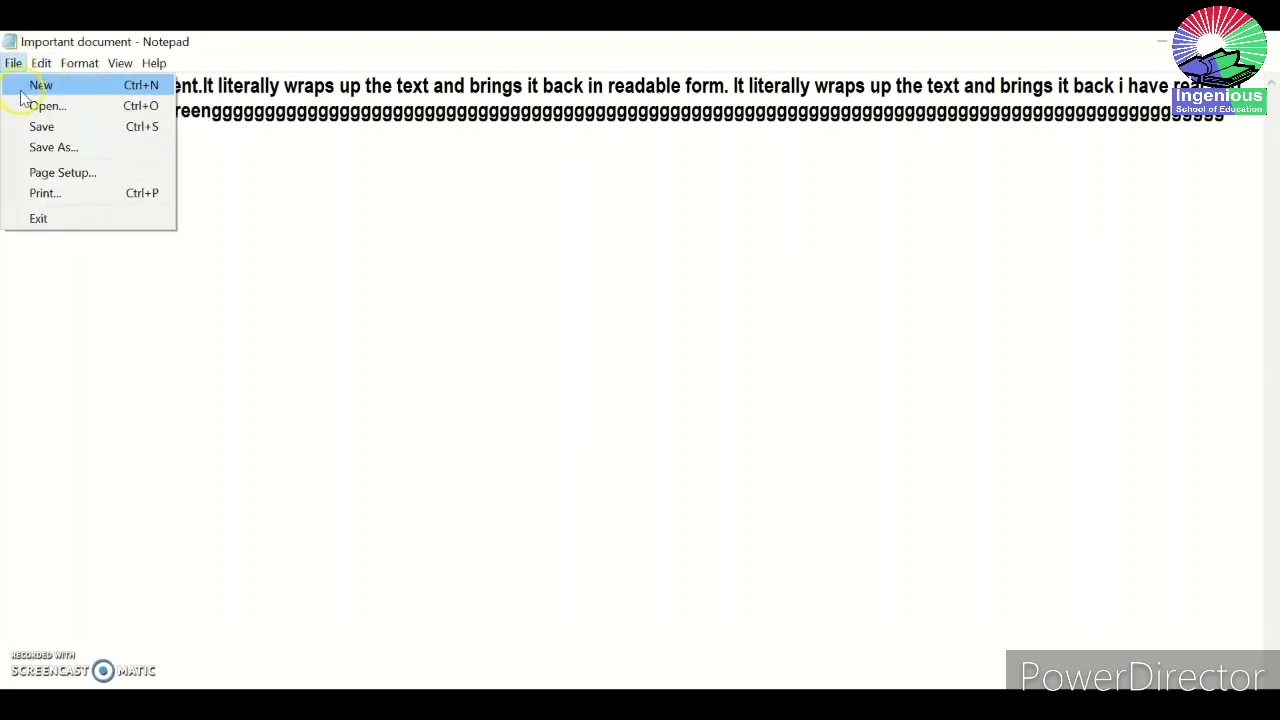
click(368, 170)
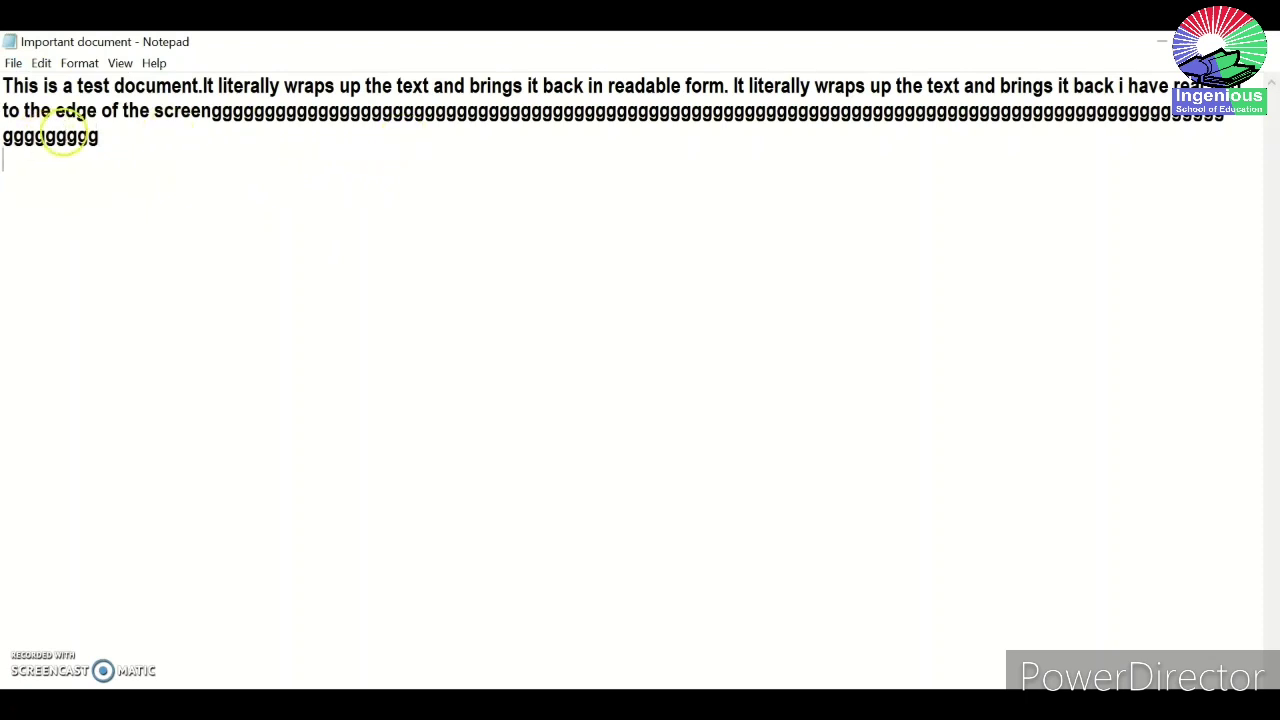
click(13, 63)
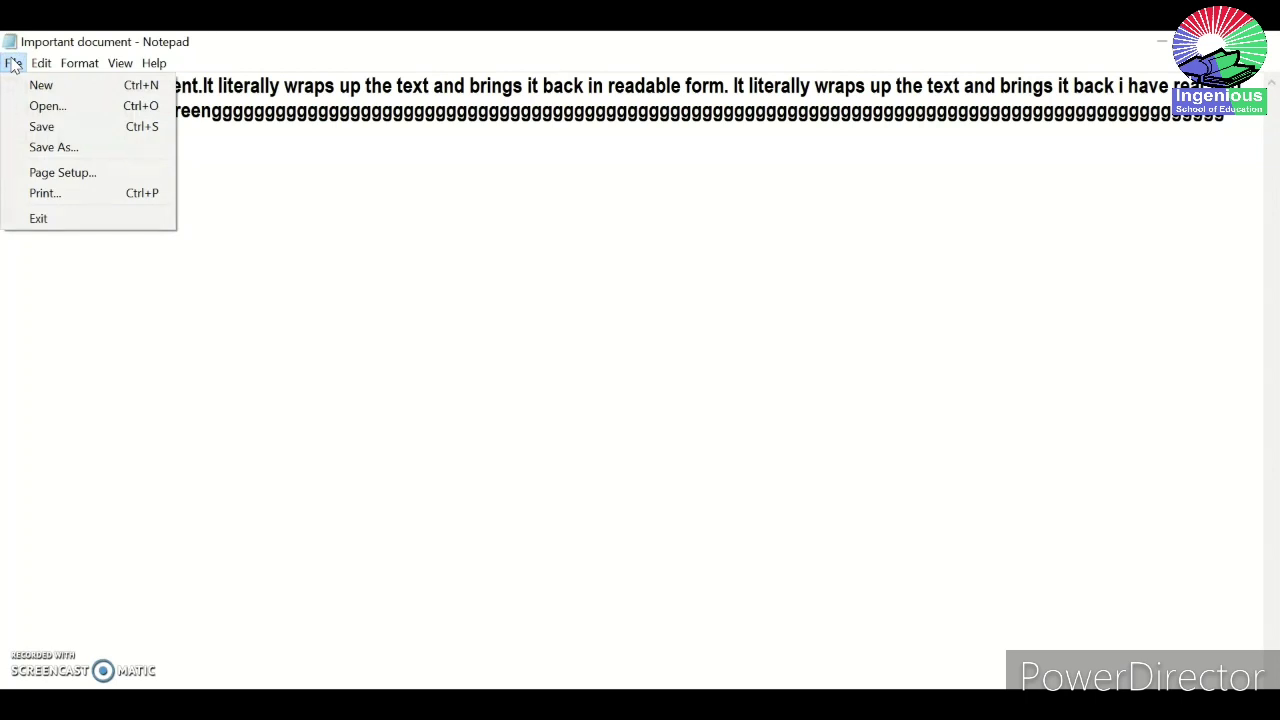
click(63, 91)
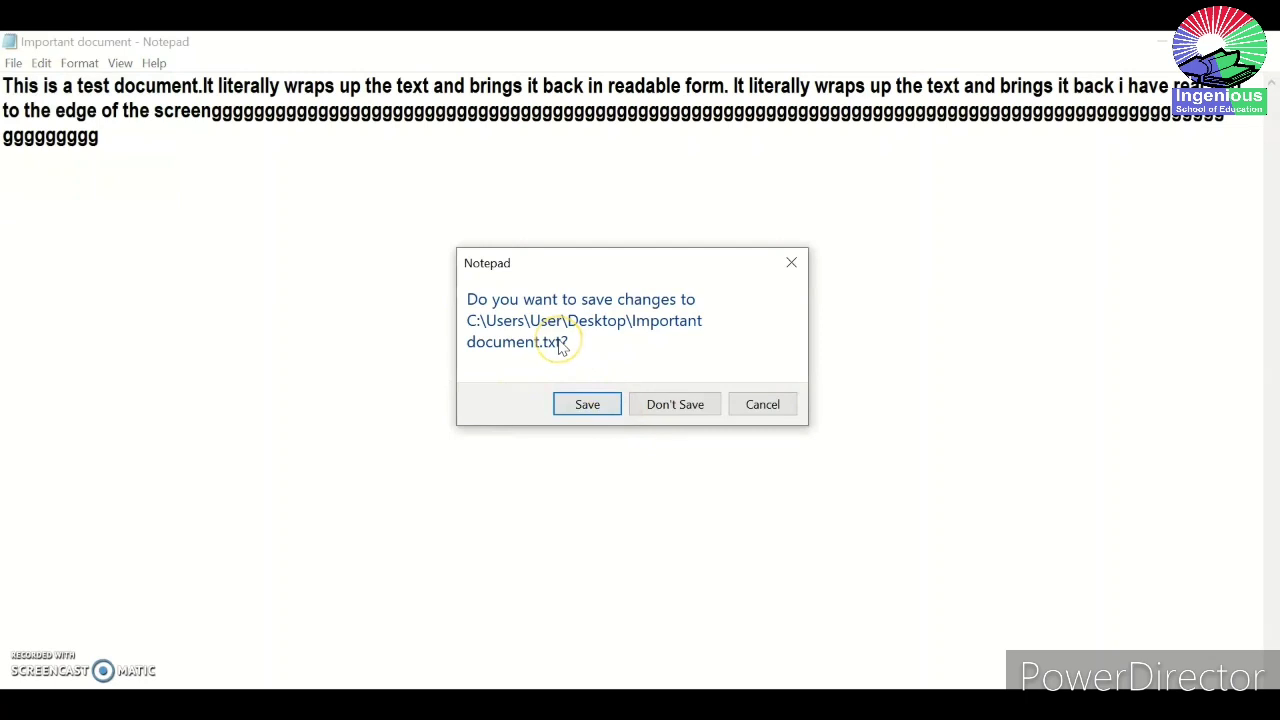
click(590, 406)
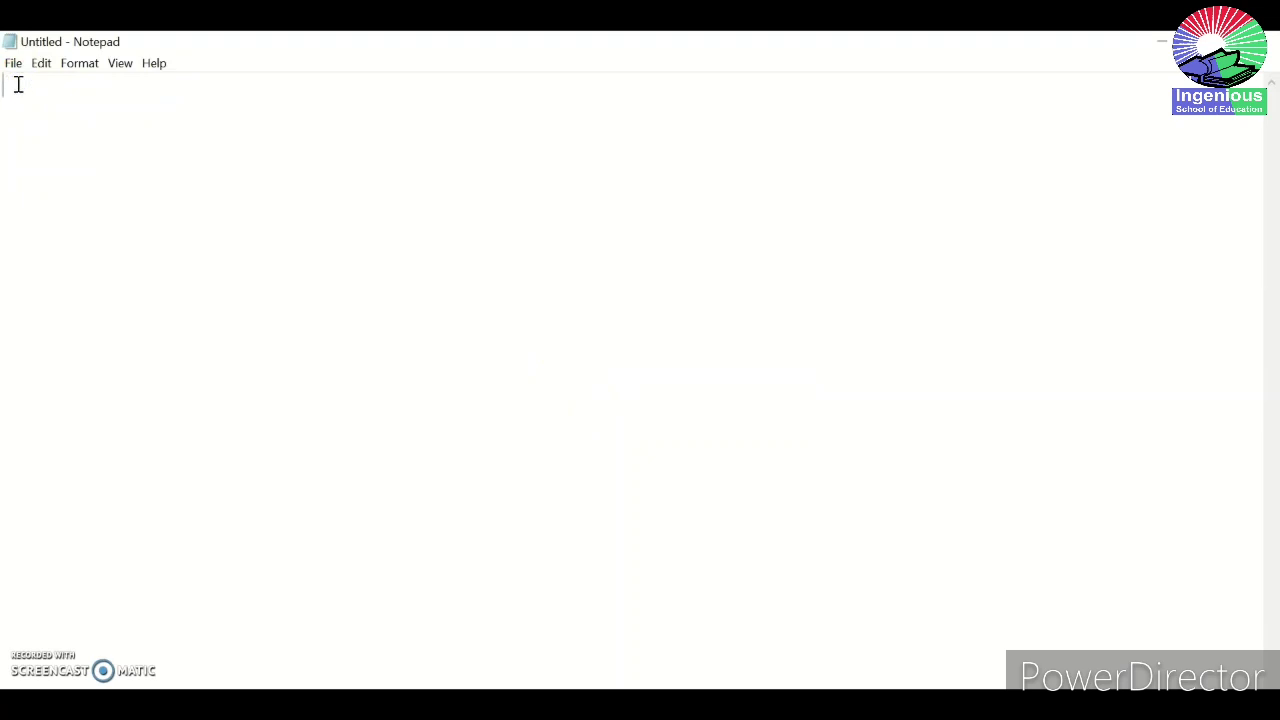
Step: Enter the text "new notes" in the blank document and save it to the Desktop as New notes
text(new notes)
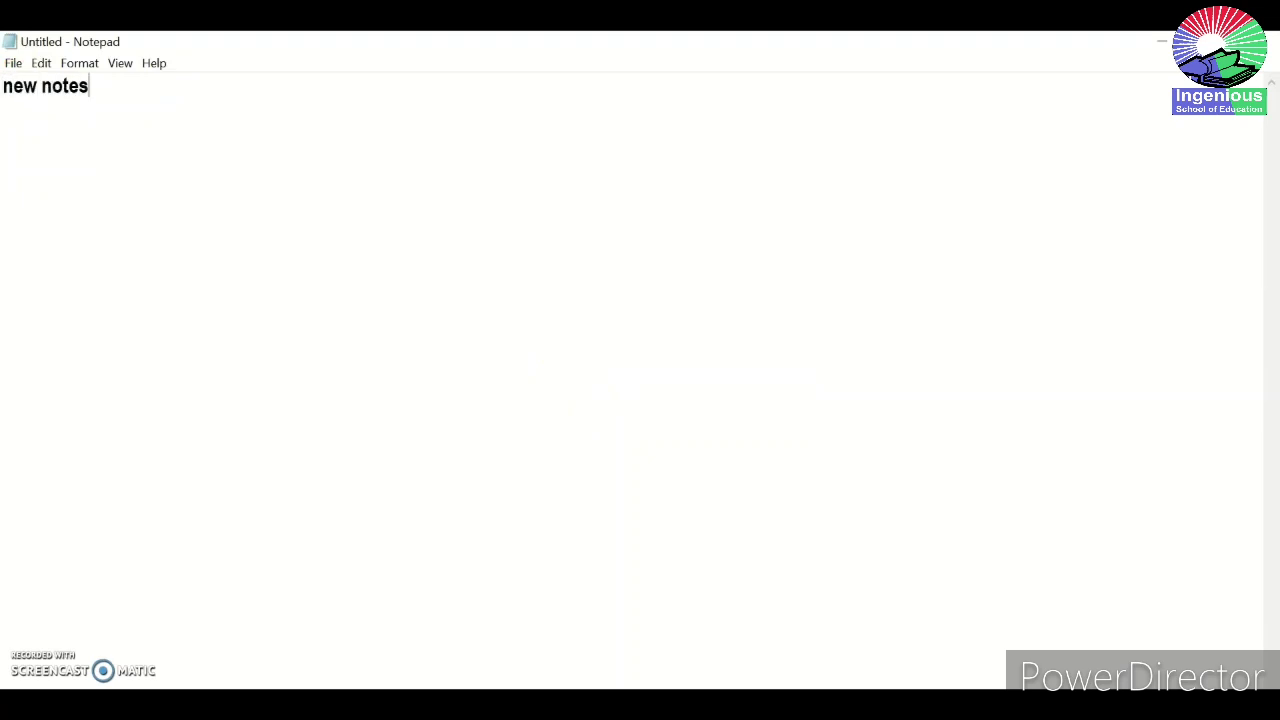
click(13, 63)
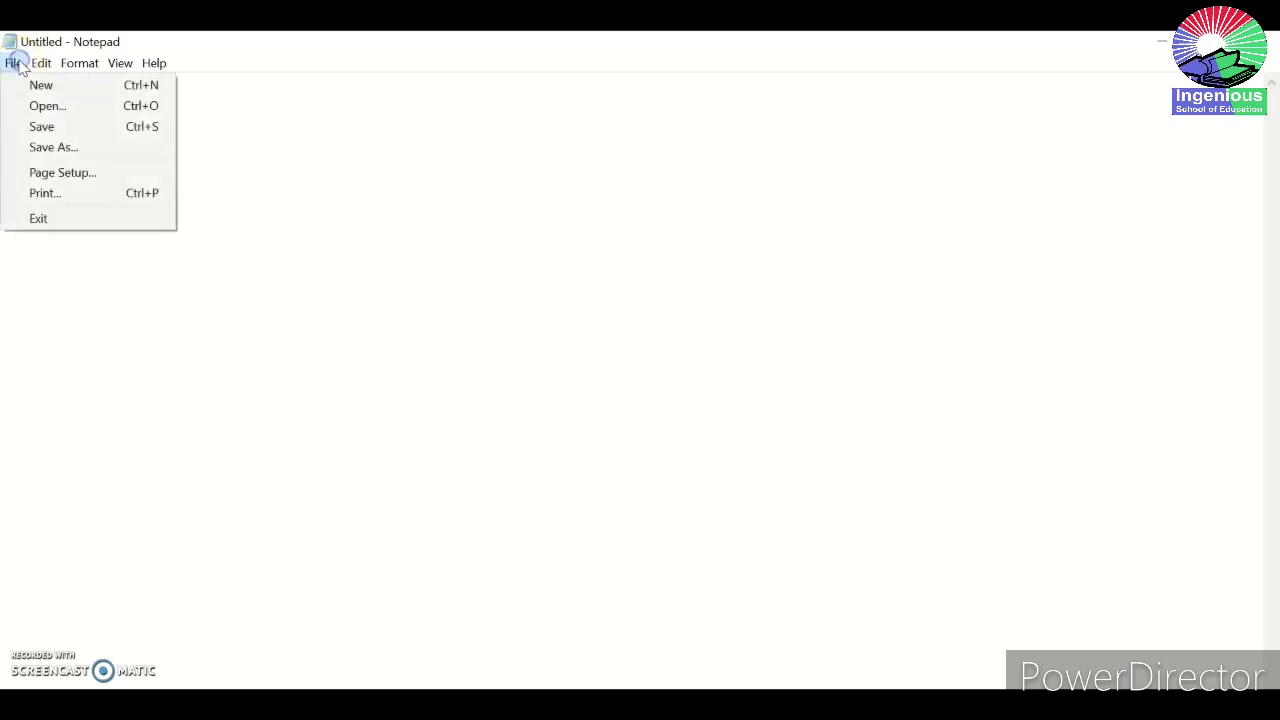
click(46, 130)
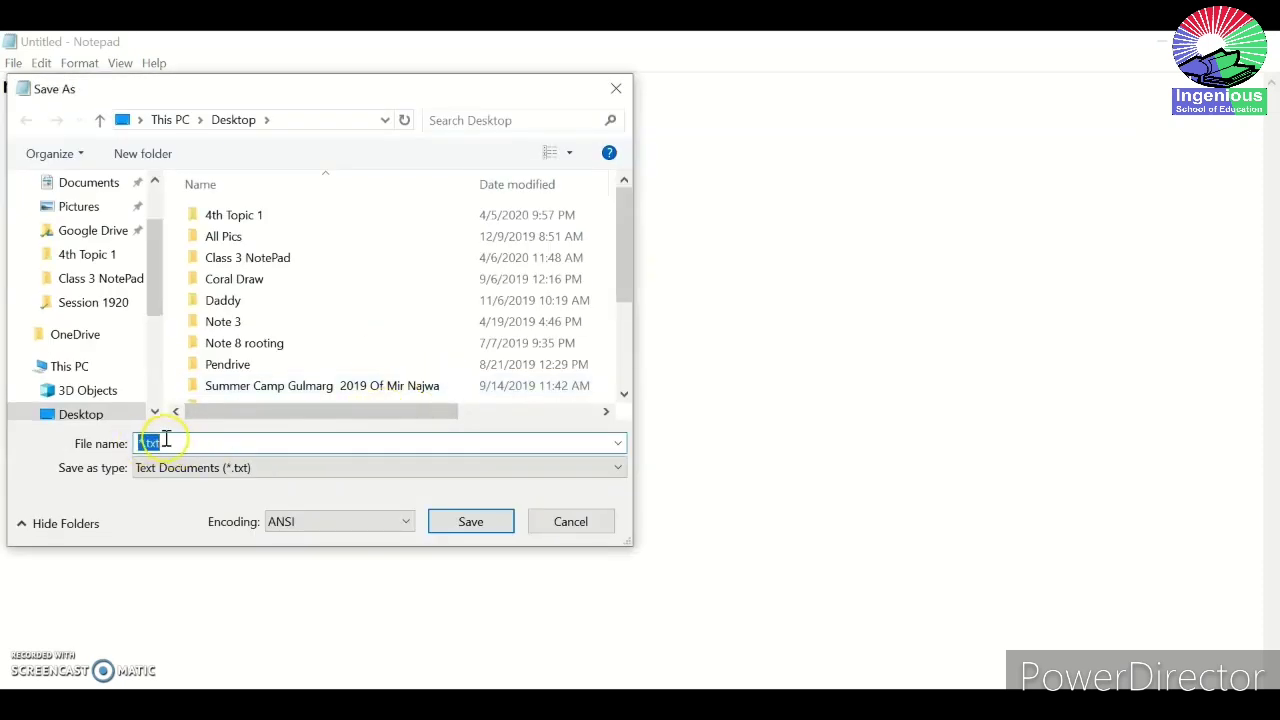
key(BackSpace)
text(New notes)
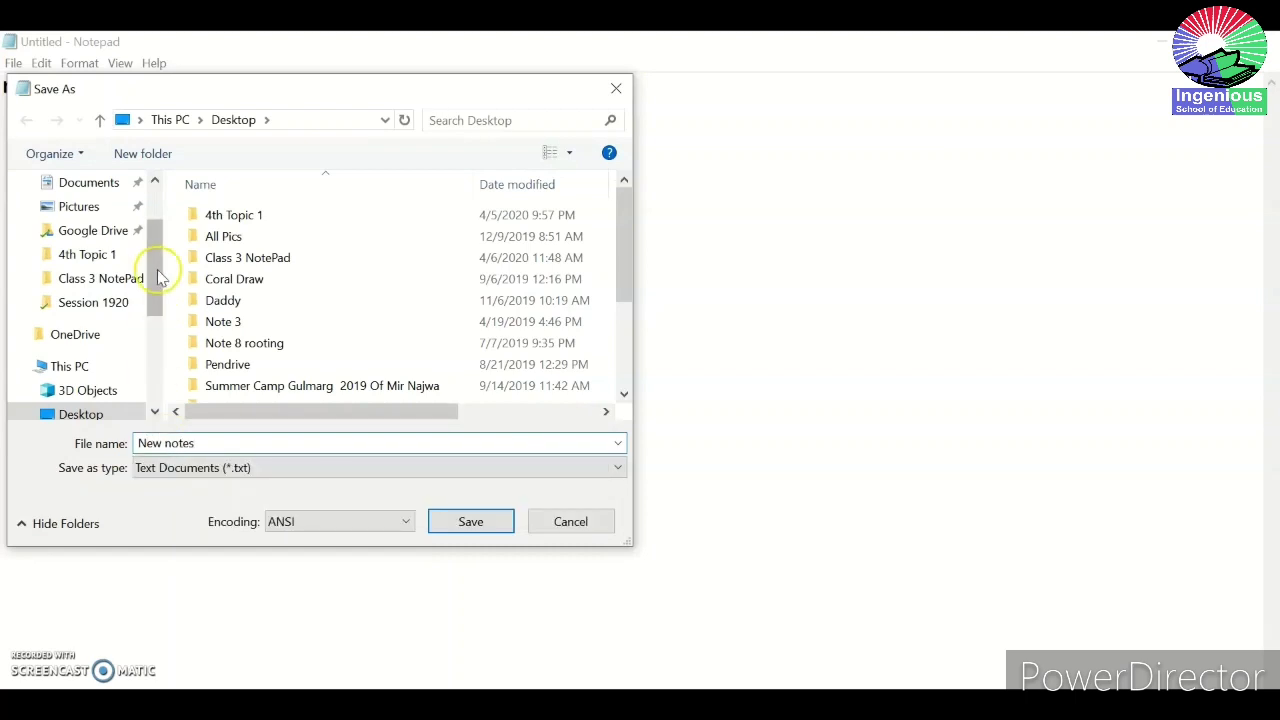
scroll(150, 240, up, 2)
click(88, 222)
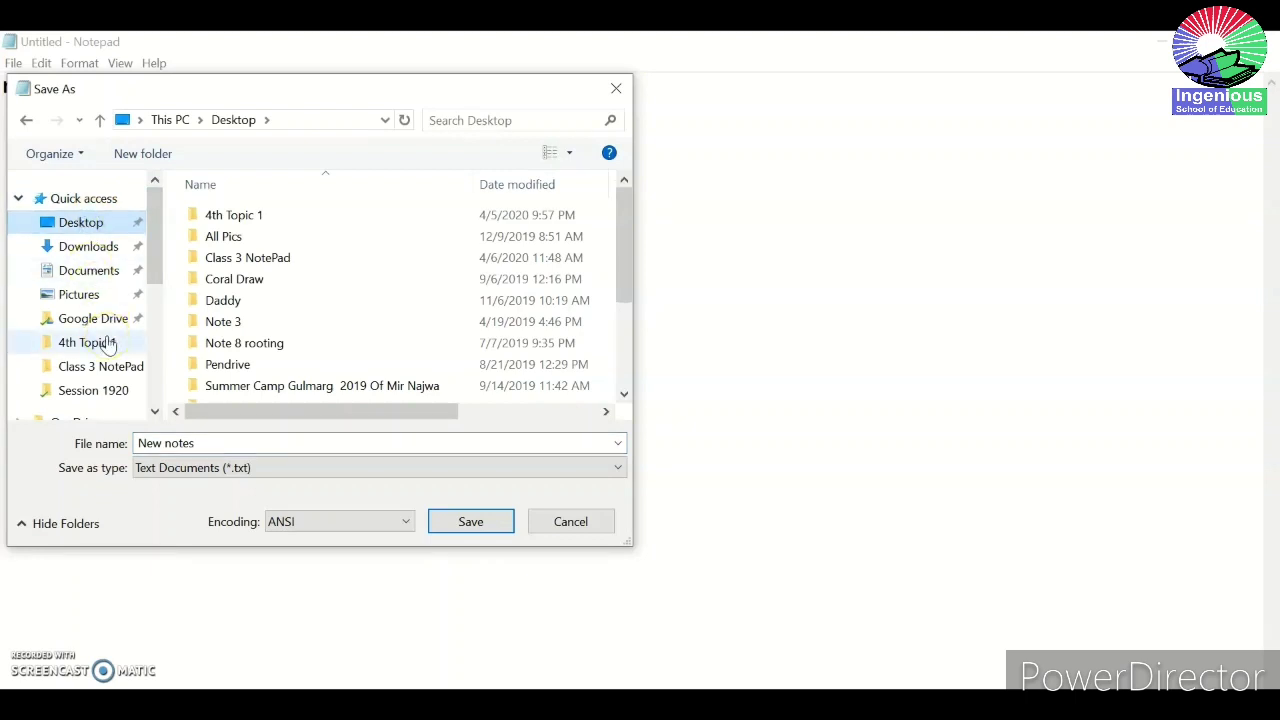
click(86, 228)
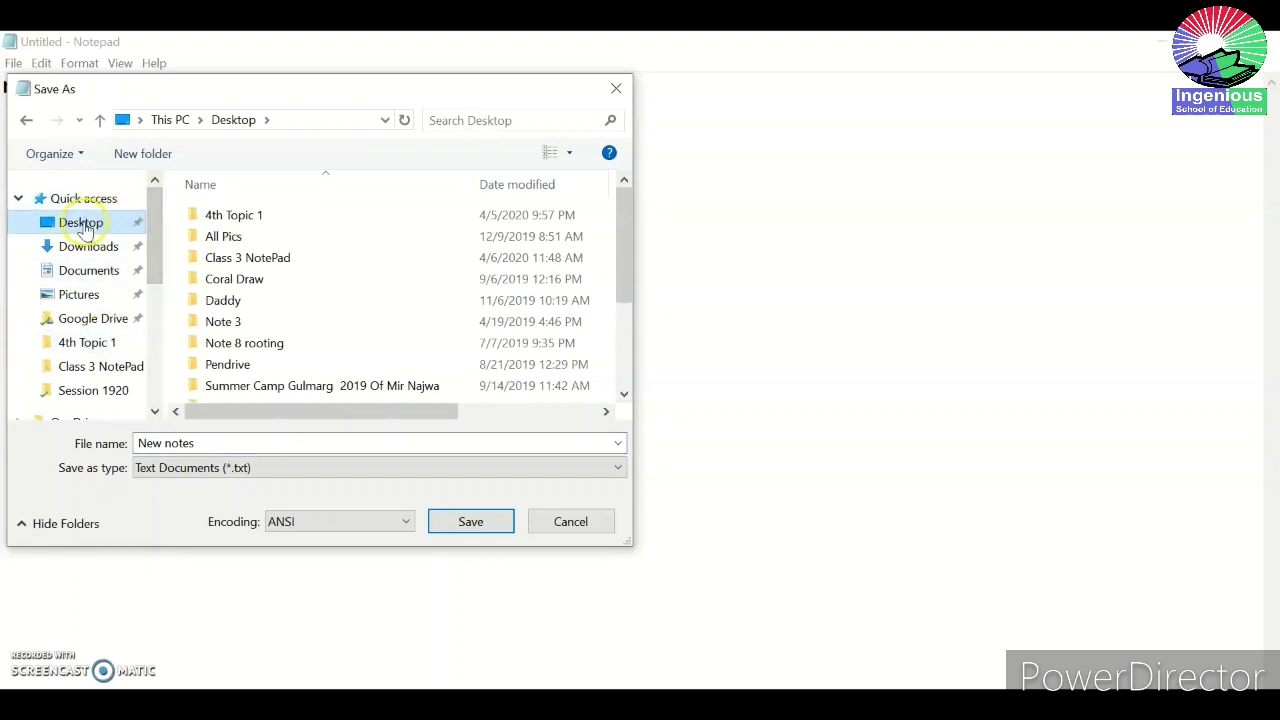
click(459, 524)
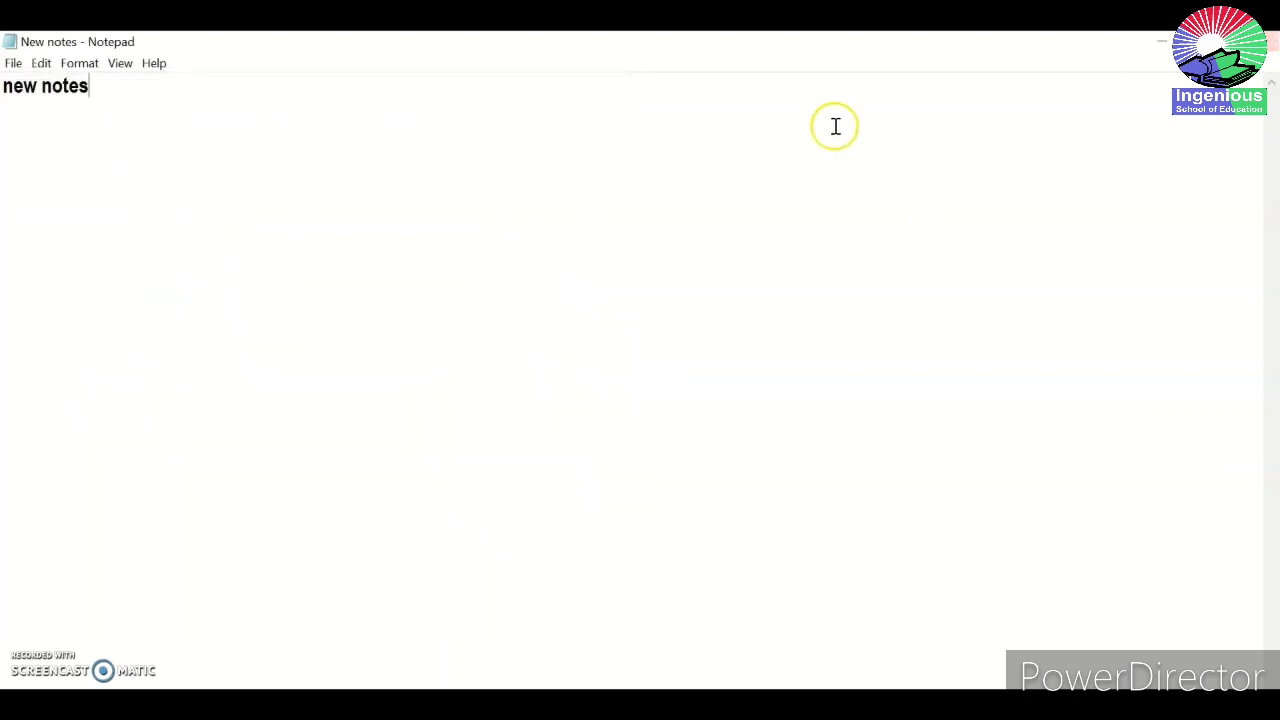
Step: Close the New notes document, reopen it from its desktop file and maximize the window
click(1270, 42)
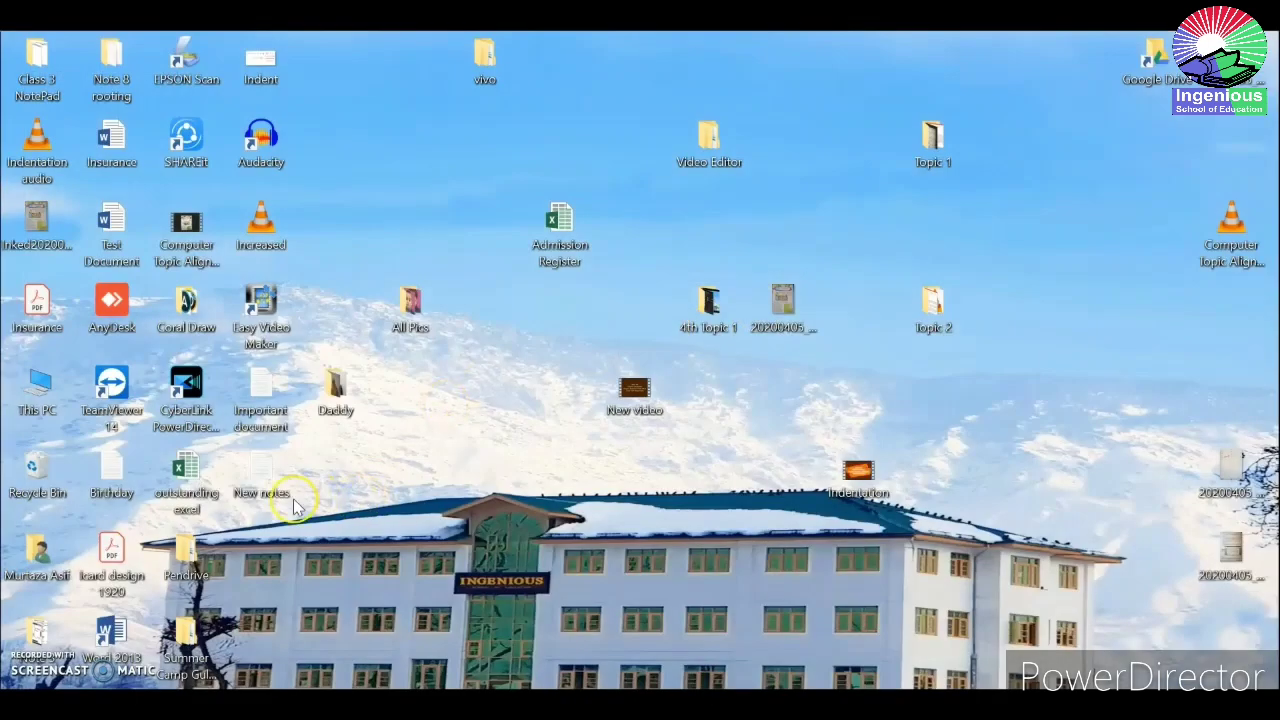
double_click(271, 477)
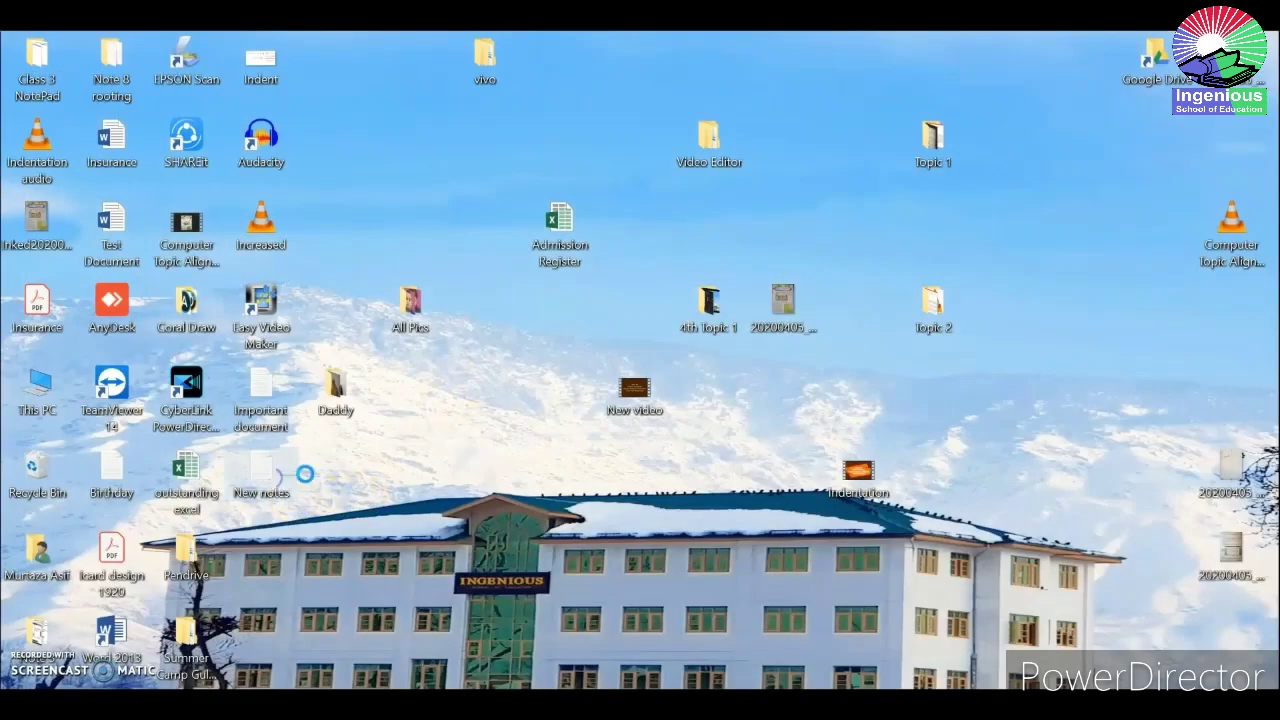
click(840, 141)
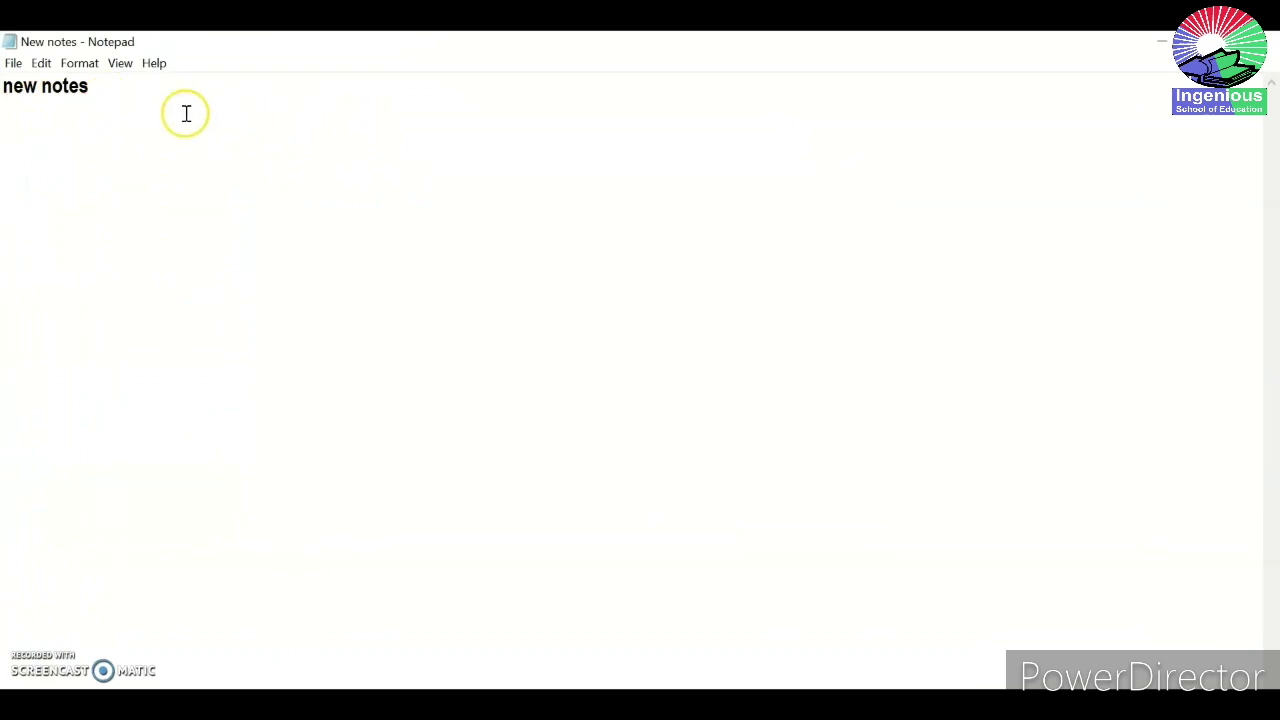
Step: Exit Notepad with the program's own Exit command, closing the New notes document
click(13, 64)
click(571, 271)
click(13, 64)
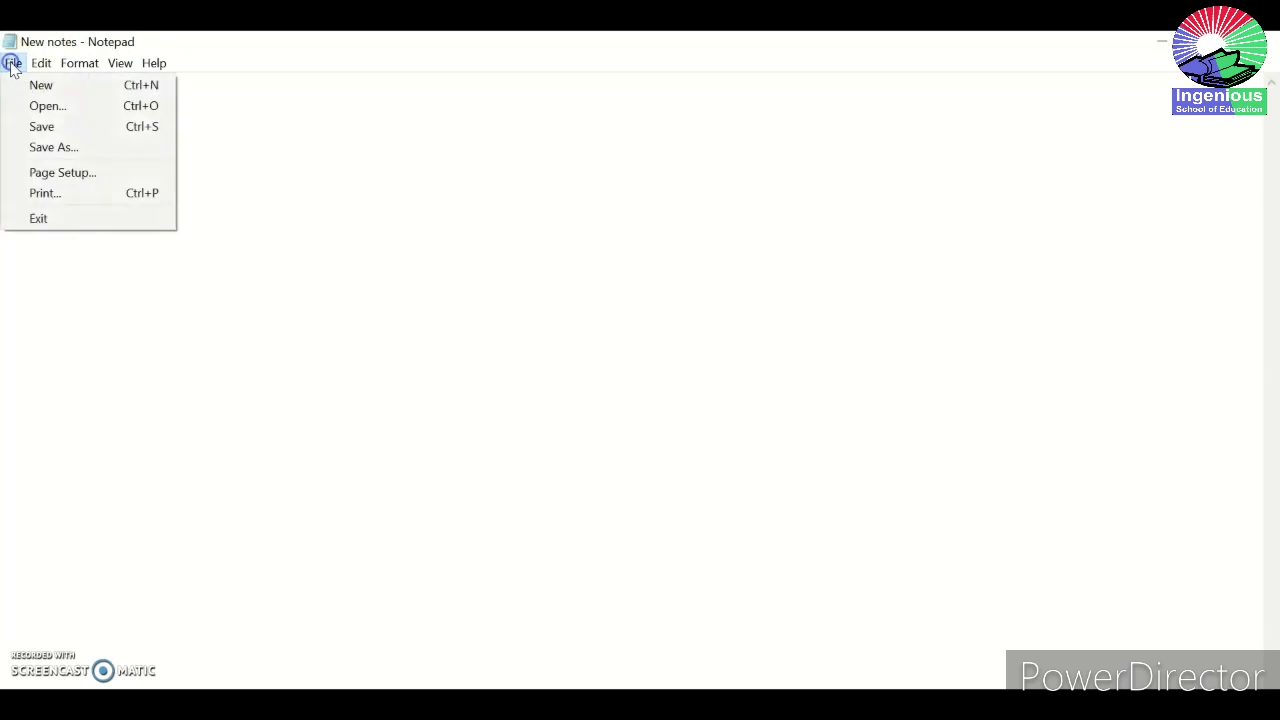
click(44, 220)
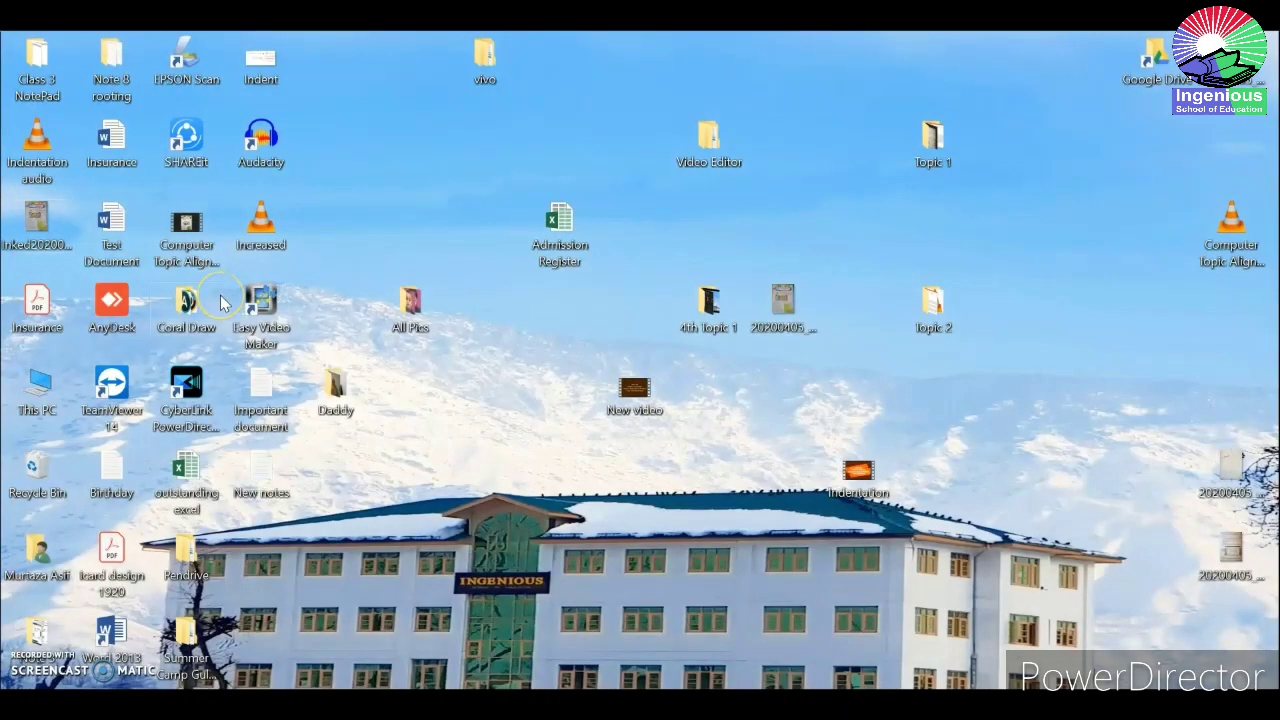